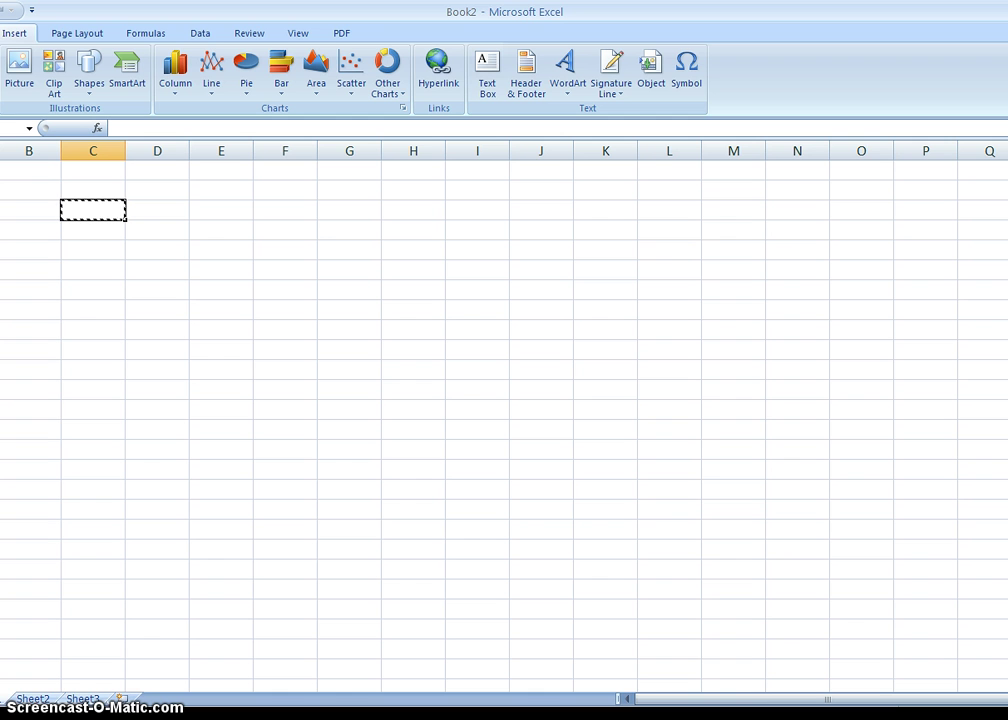
Fill C3, E3, G3, I3 and K3 with the station numbers 1, 2, 3, 4 and 5
key("alt+Tab")
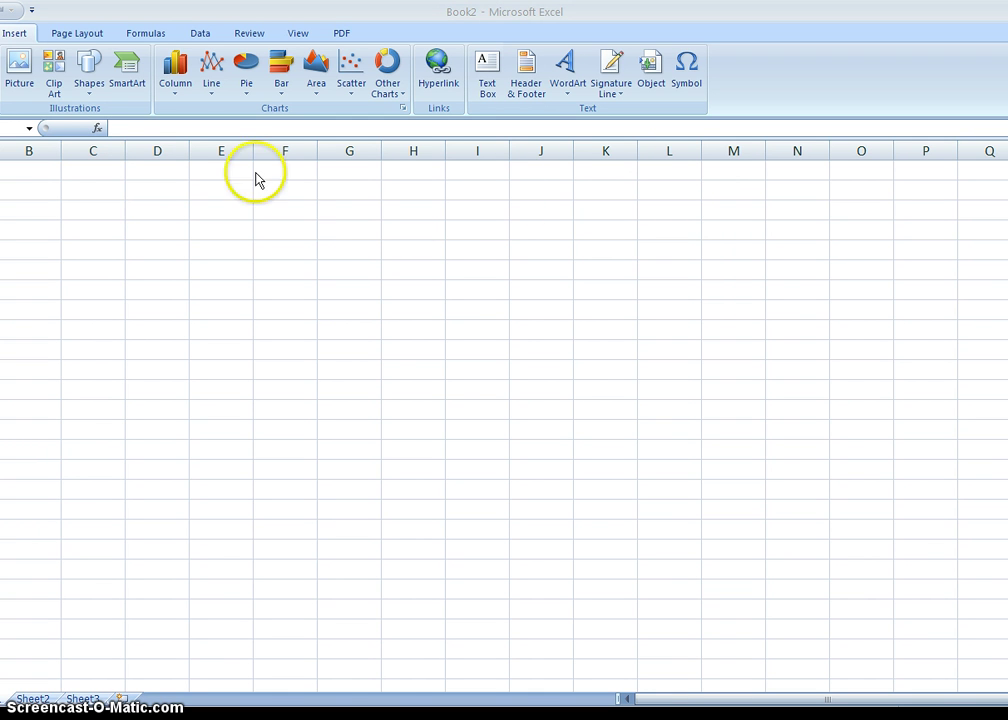
left_click(106, 207)
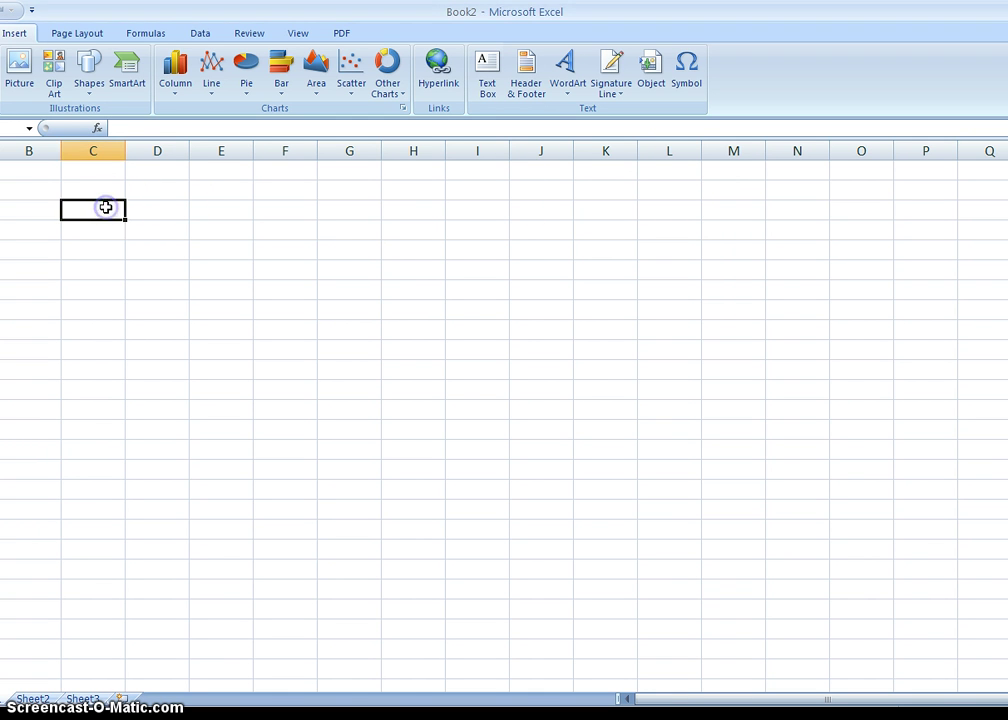
type("1\t2\t3\t4\t5")
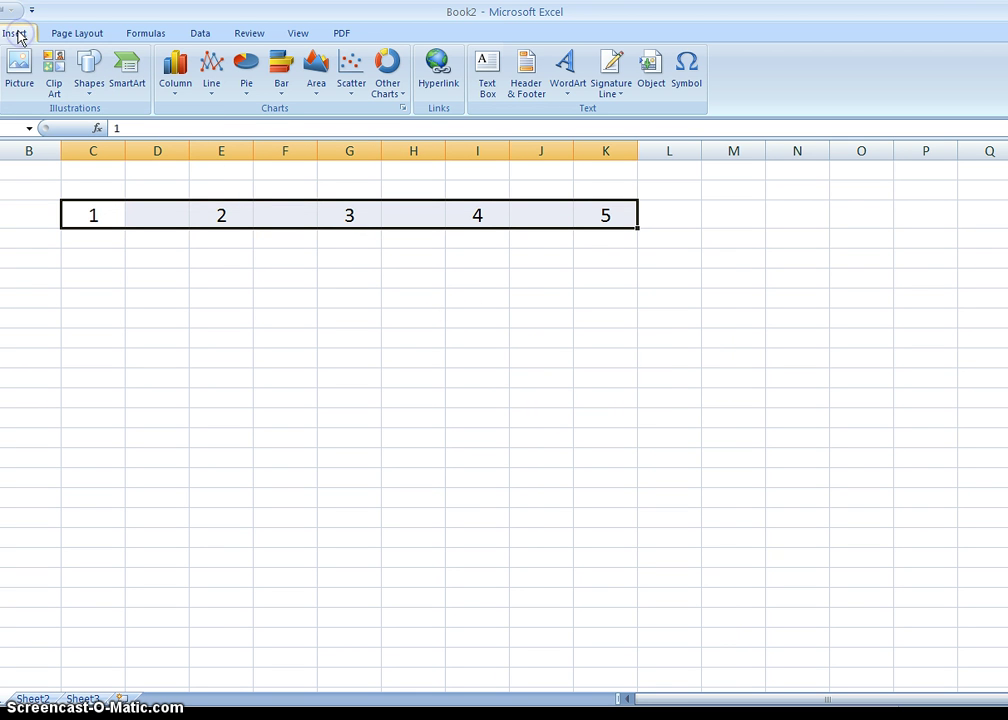
Draw a straight line along row 3 linking station number 1 to station number 5
left_click(86, 66)
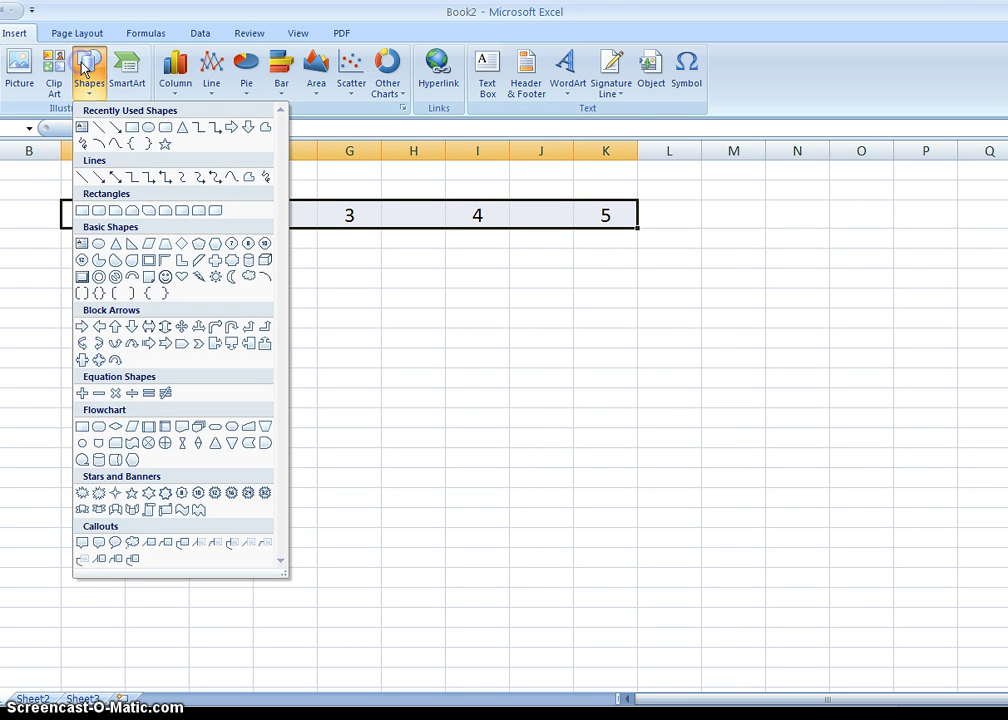
left_click(99, 129)
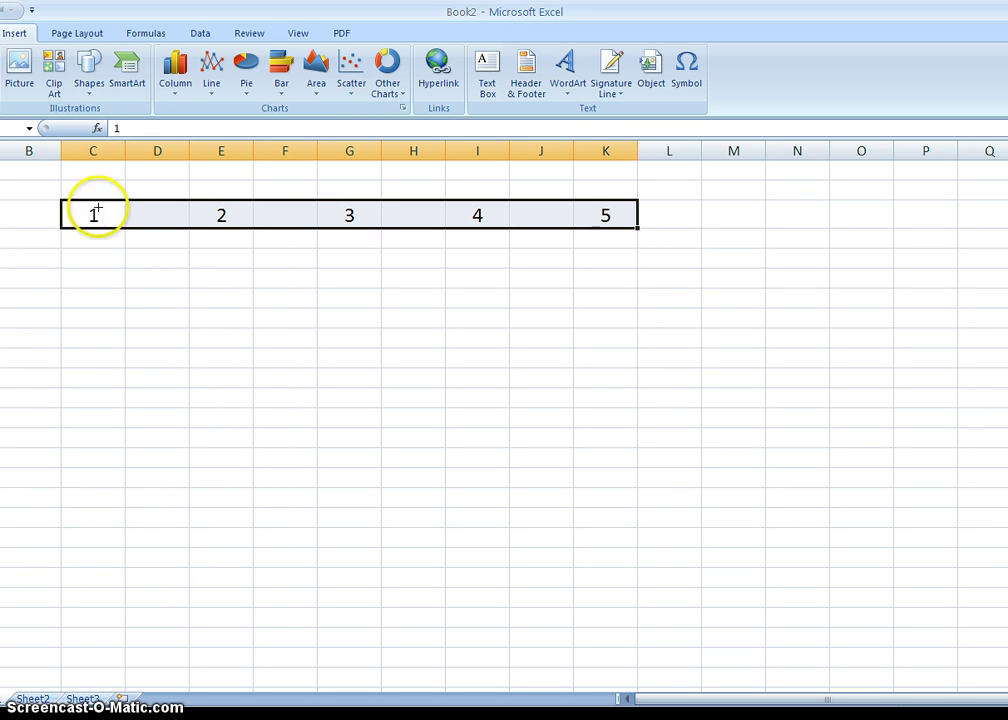
mouse_move(101, 217)
left_mouse_down()
mouse_move(382, 236)
mouse_move(583, 214)
left_mouse_up()
left_click(560, 238)
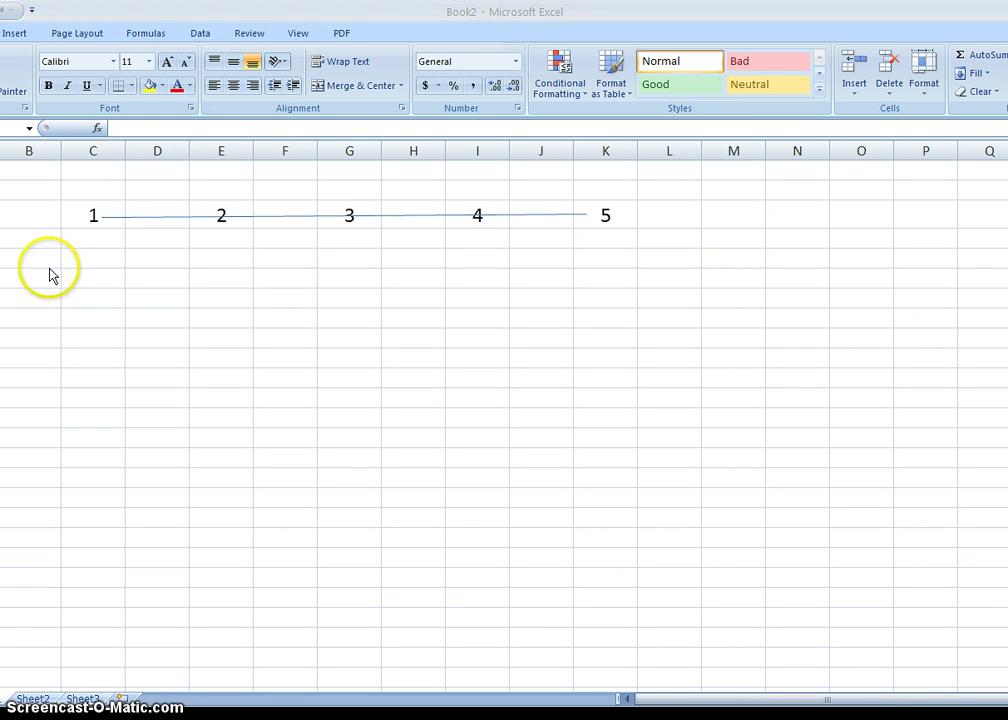
Add the row labels Stn 1 to Stn 5 in C7:C11 and the headings Origin in D6 and Destination in E6
left_click(94, 281)
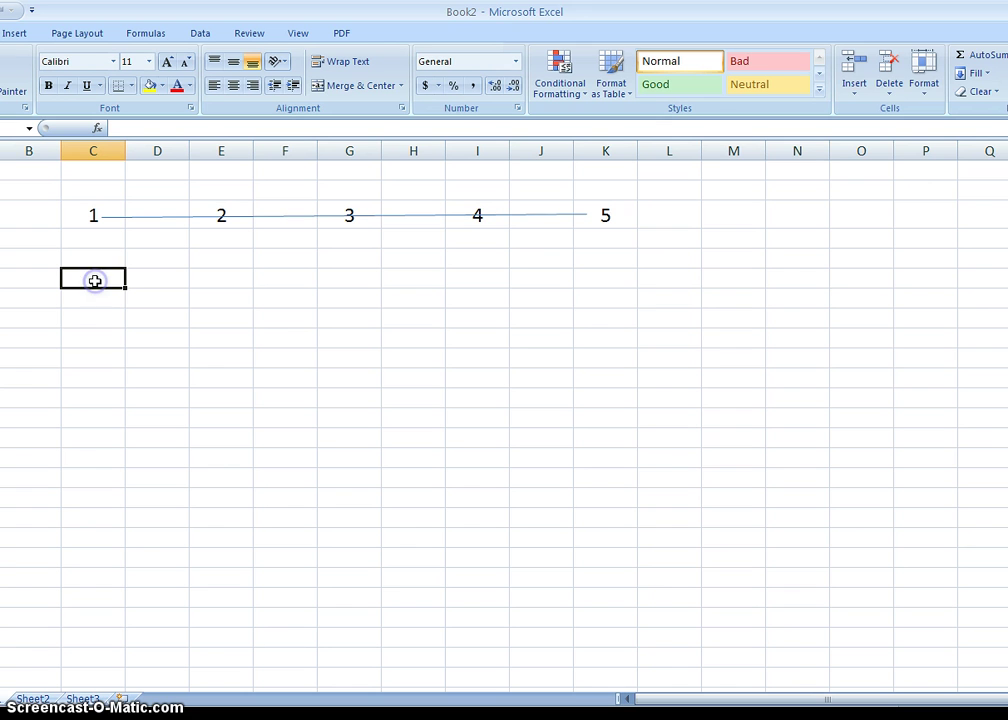
type("Stn 1 Stn 2 Stn 3 Stn 4 Stn 5")
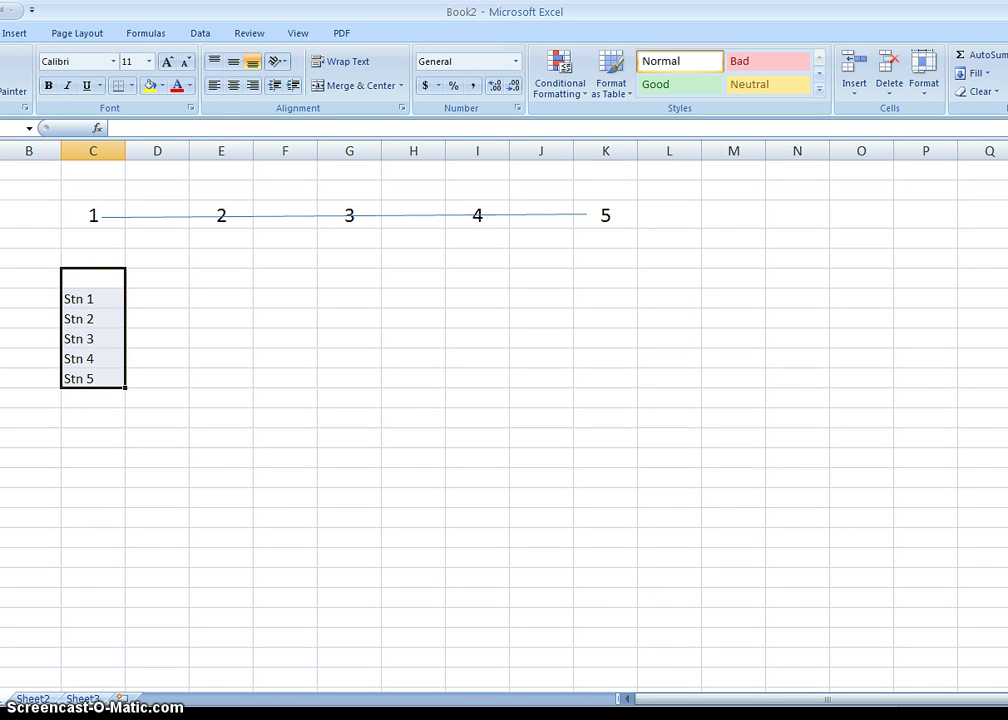
left_click(159, 279)
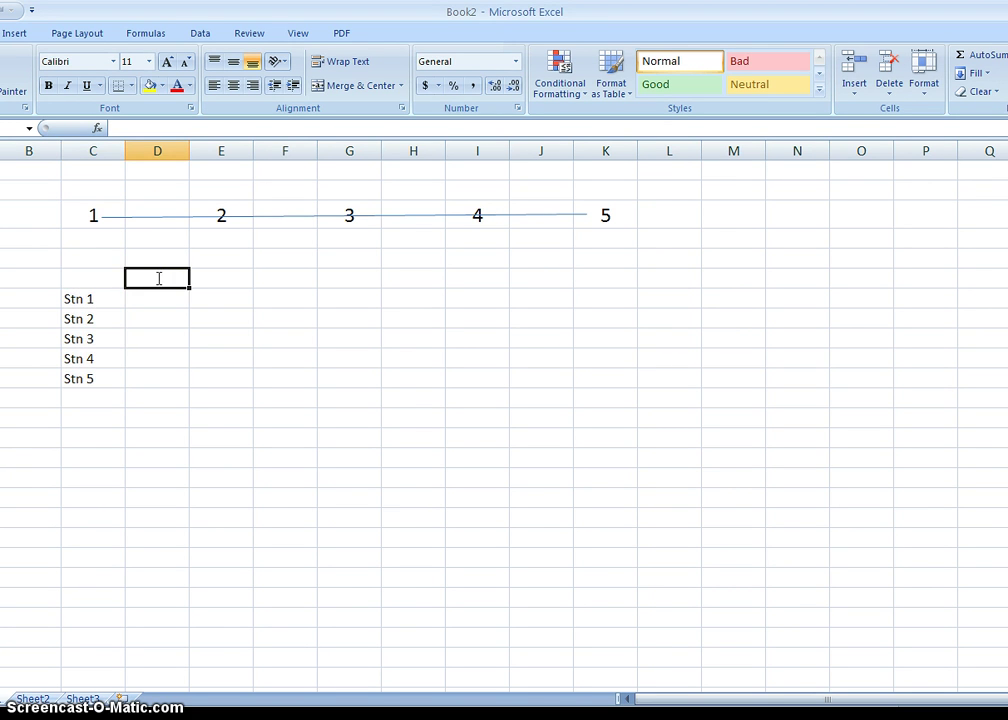
type("Origin")
key("Tab")
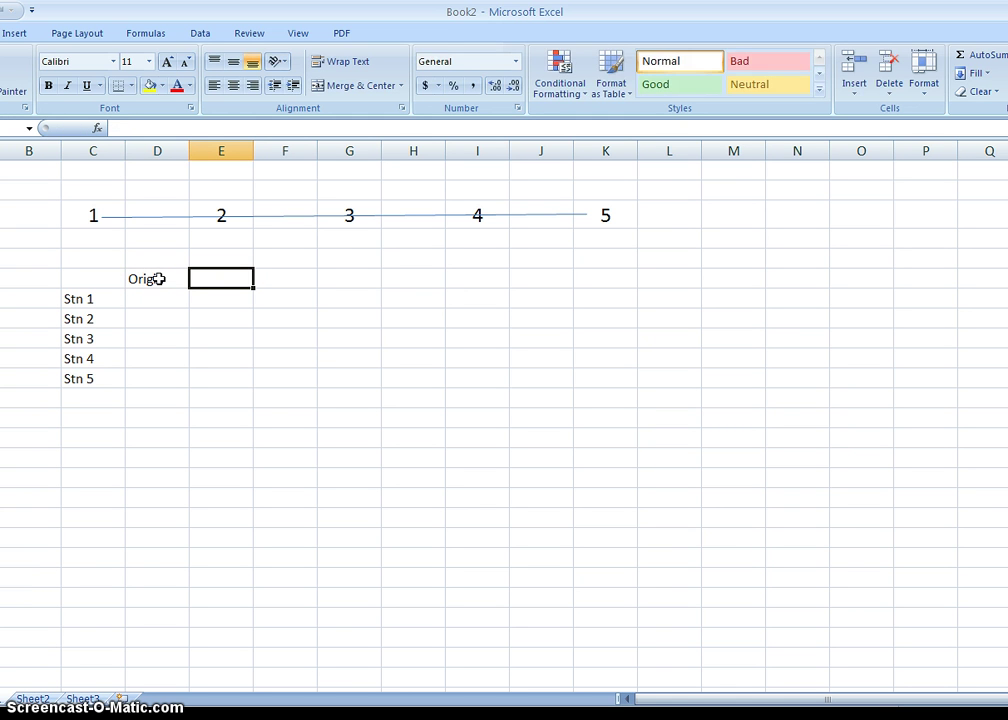
type("Destin")
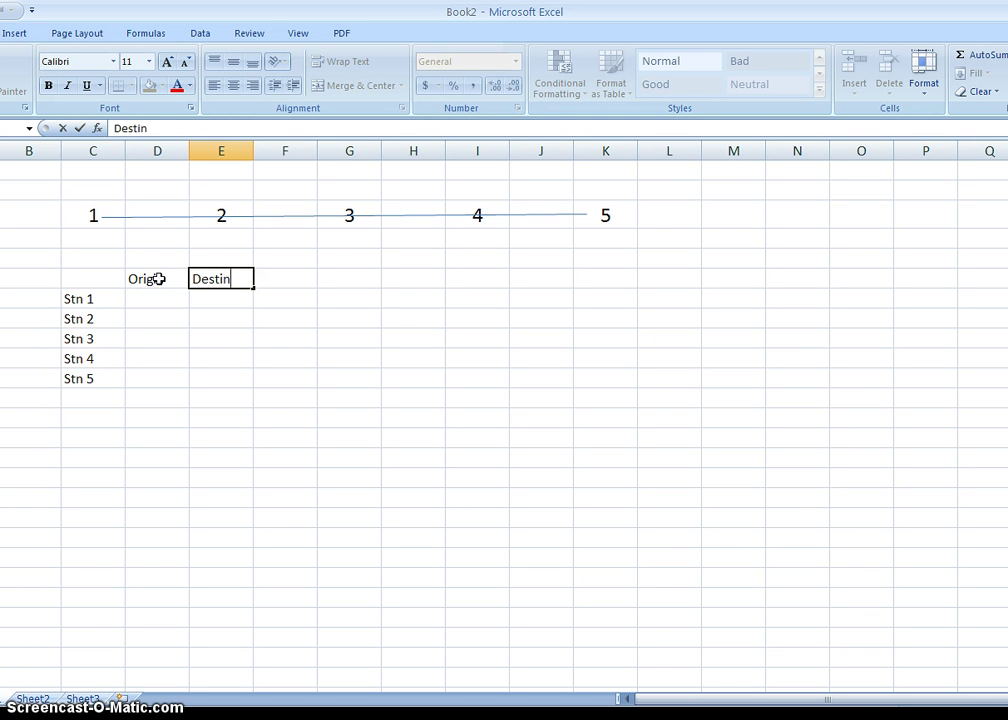
type("ation")
key("Return")
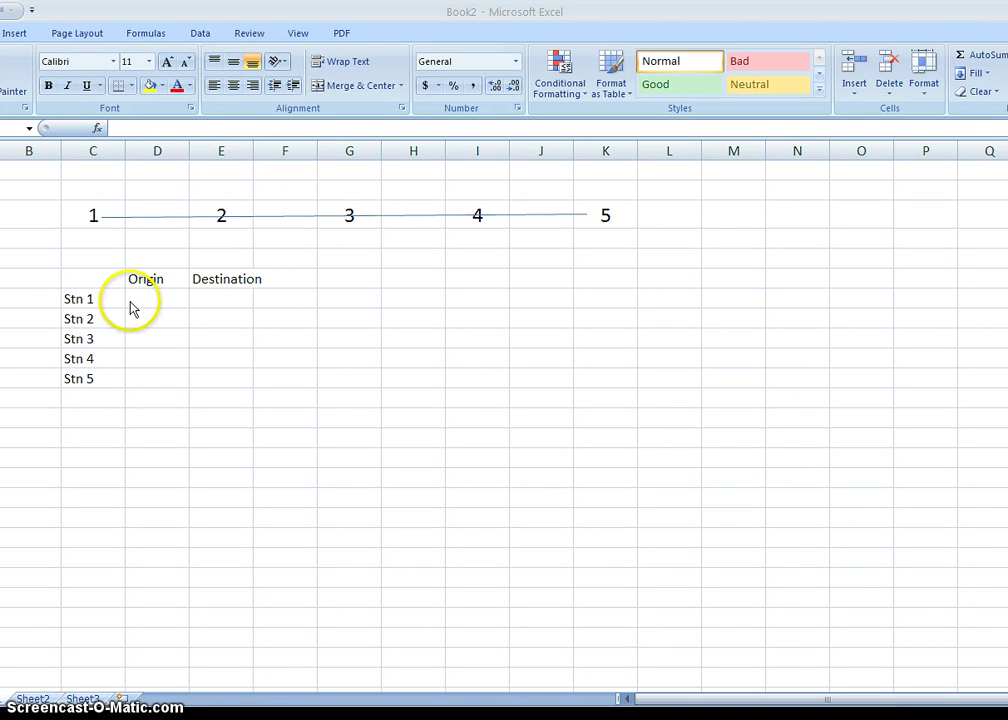
Fill D7:D11 with 8500, 7500, 3000, 2000, 1000 and E7:E11 with 500, 500, 1000, 2500, 17000
left_click(161, 294)
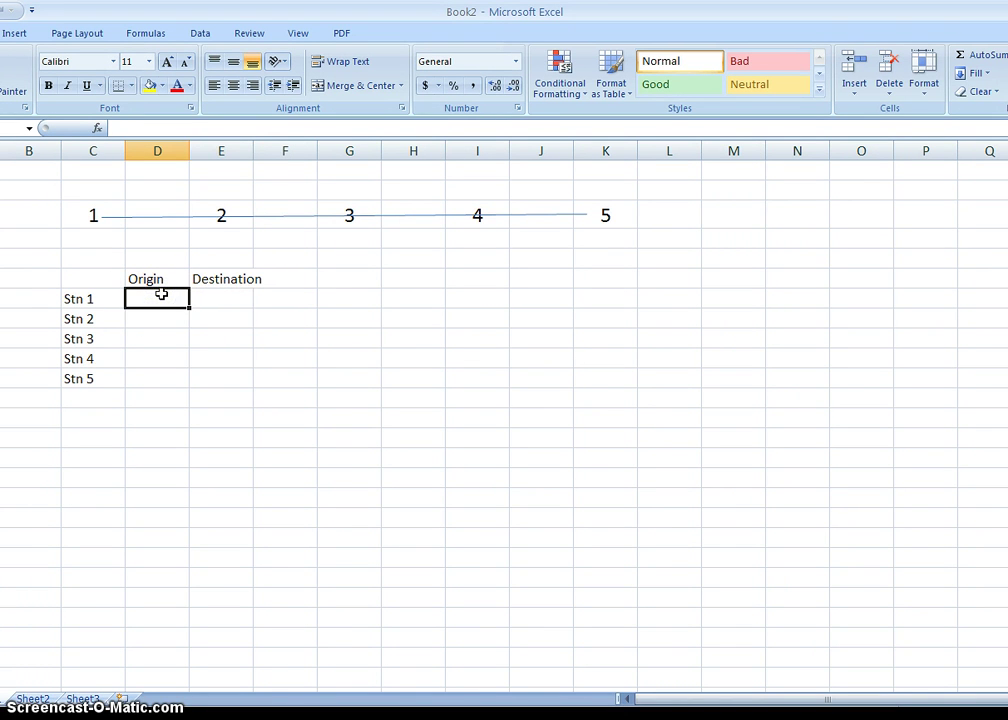
key("ctrl+v")
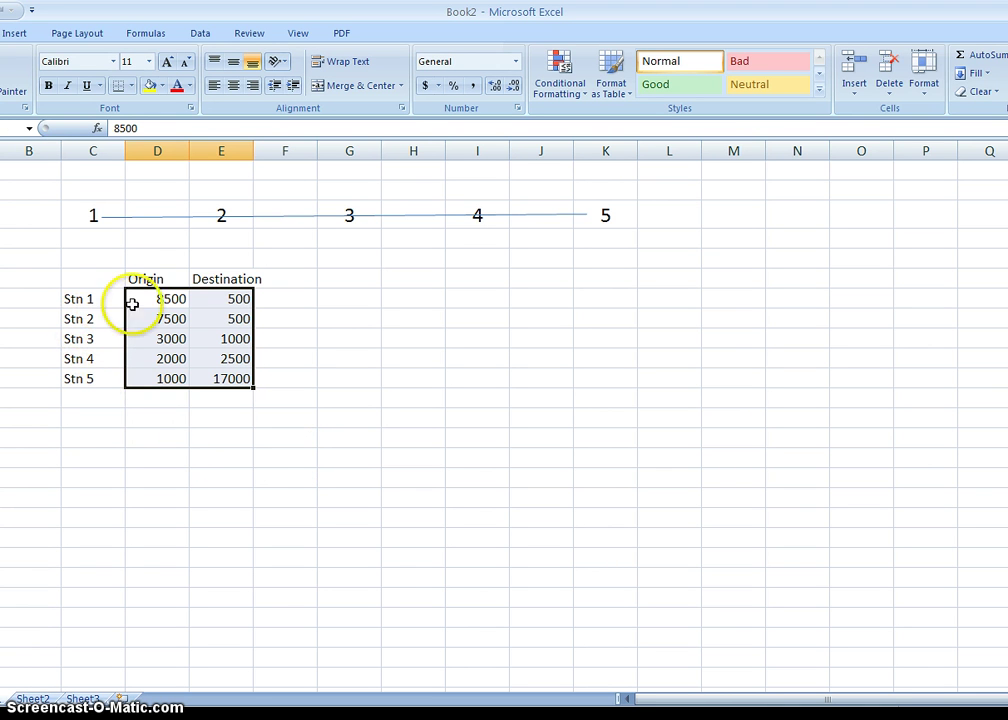
Sum the Origin values in D12 and copy the formula to E12 to total the Destination values
left_click(164, 402)
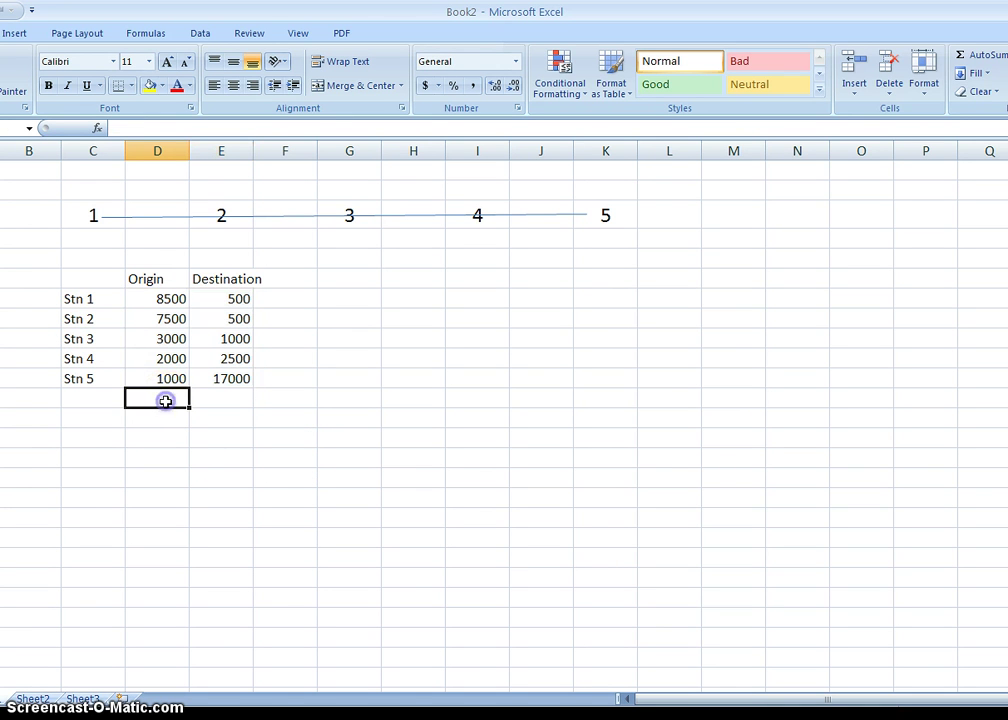
left_click(978, 60)
key("Return")
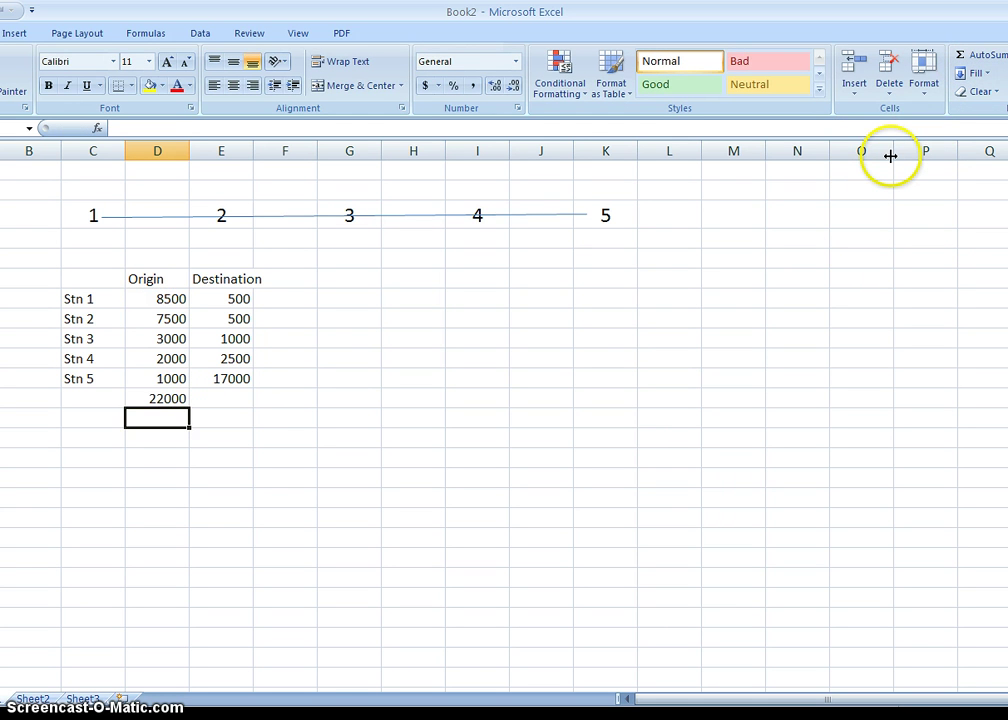
key("Up")
key("Right")
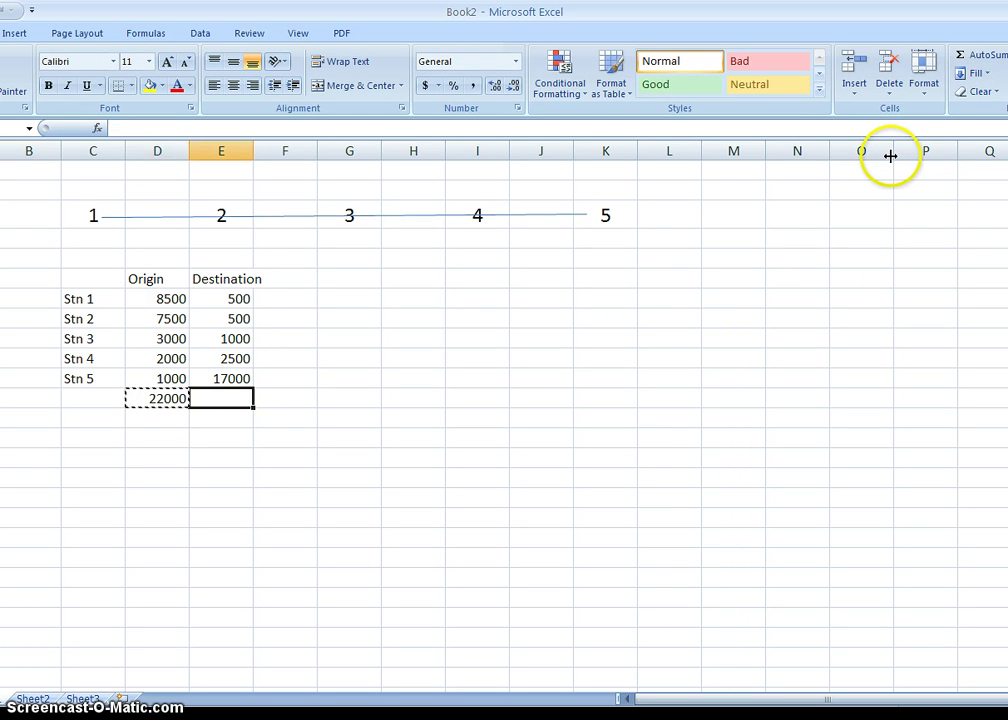
type("21500")
key("Up")
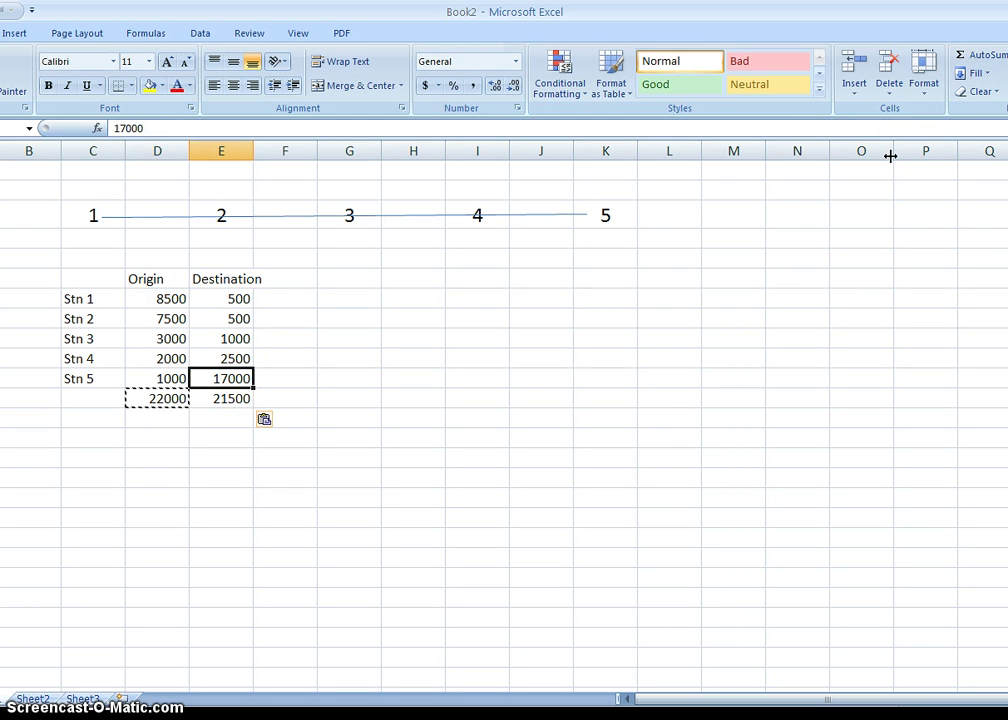
key("Left")
key("Down")
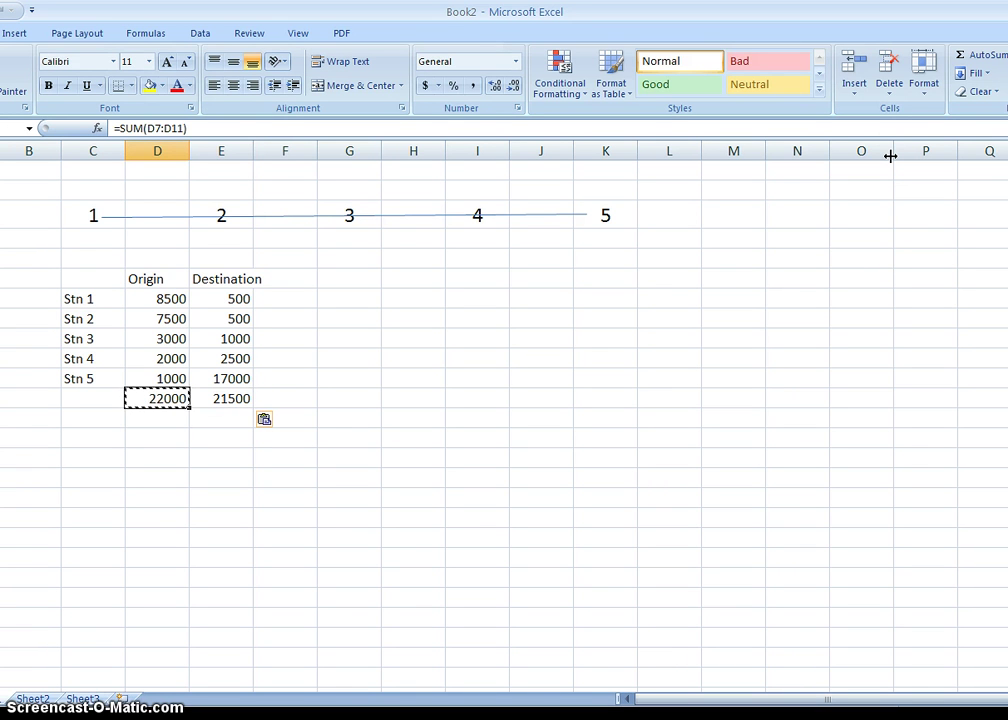
key("Right")
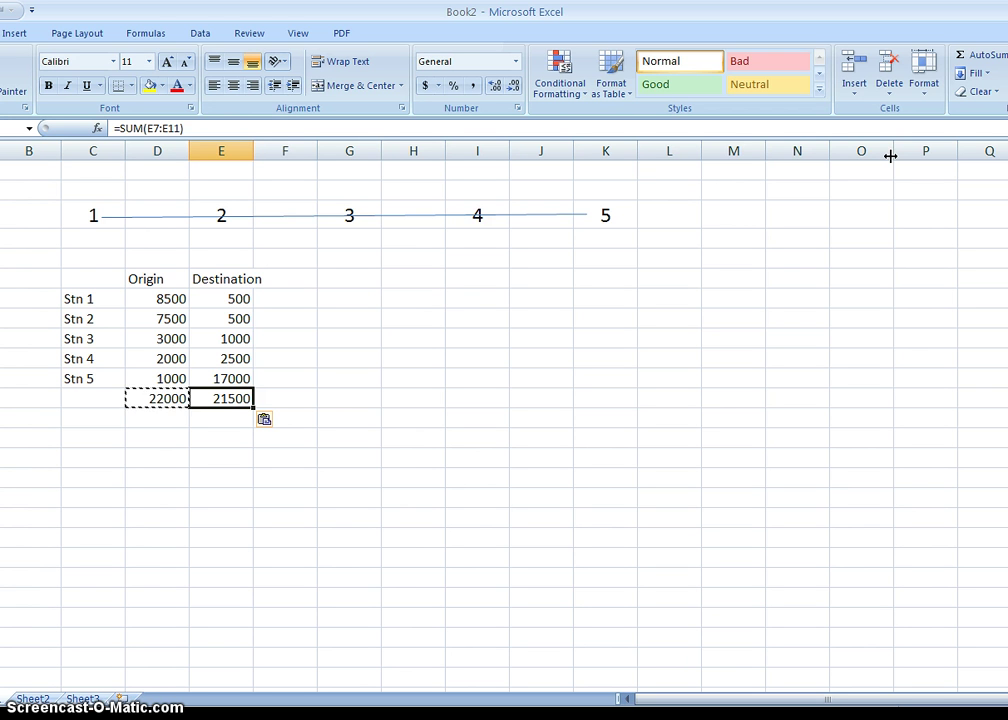
Enter the label average in D13 beneath the Origin total
key("Left")
key("Down")
key("Down")
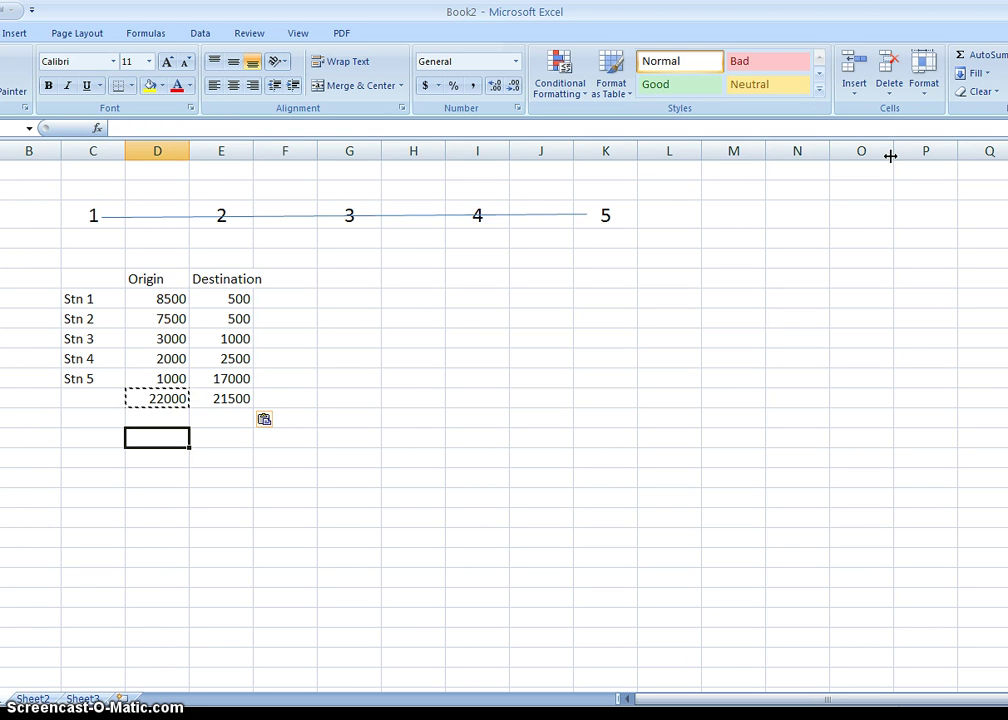
key("Up")
type("35500")
type("a")
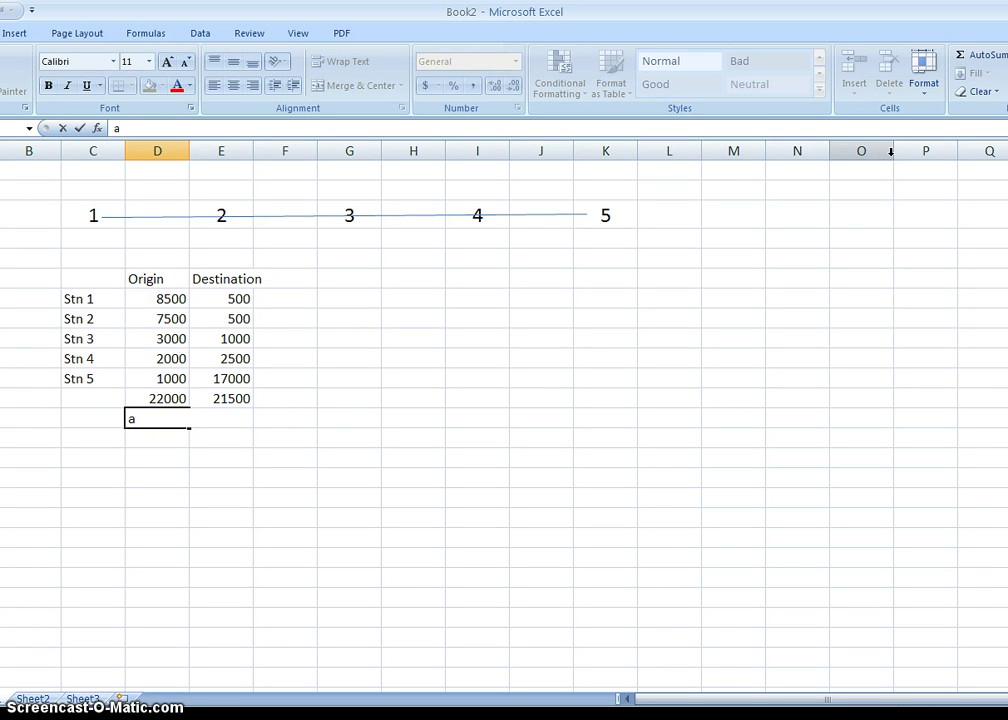
type("verage")
key("Return")
key("Up")
Average the two column totals in E13 with the formula =(D12+E12)/2
key("Right")
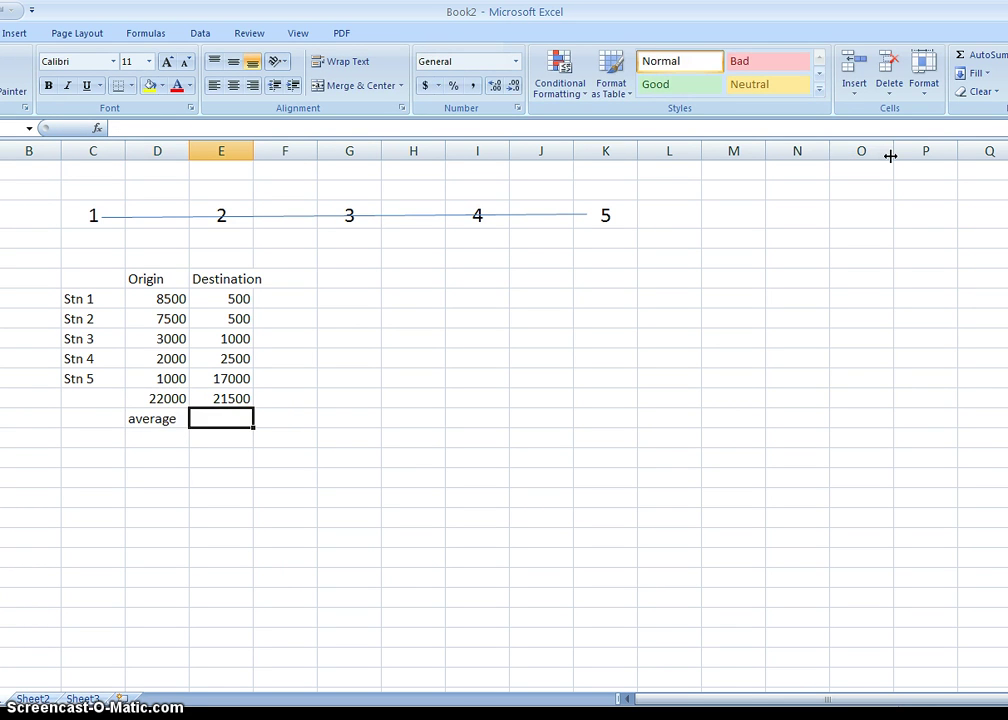
type("=(")
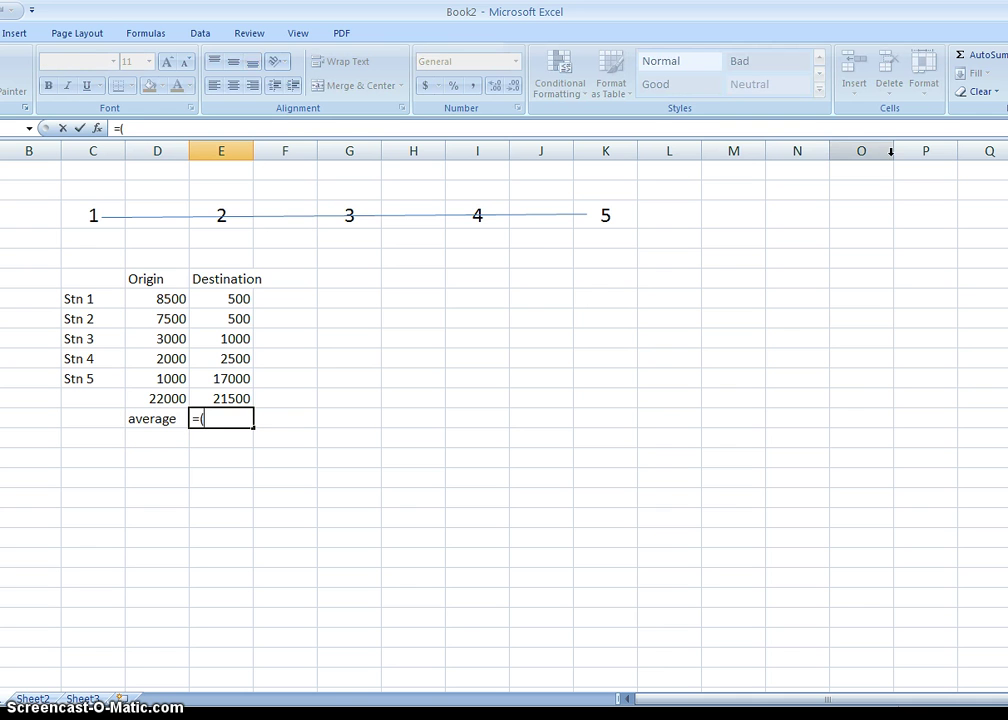
key("Up")
key("Up")
key("Up")
key("Left")
type("+")
key("Up")
key("Up")
key("Up")
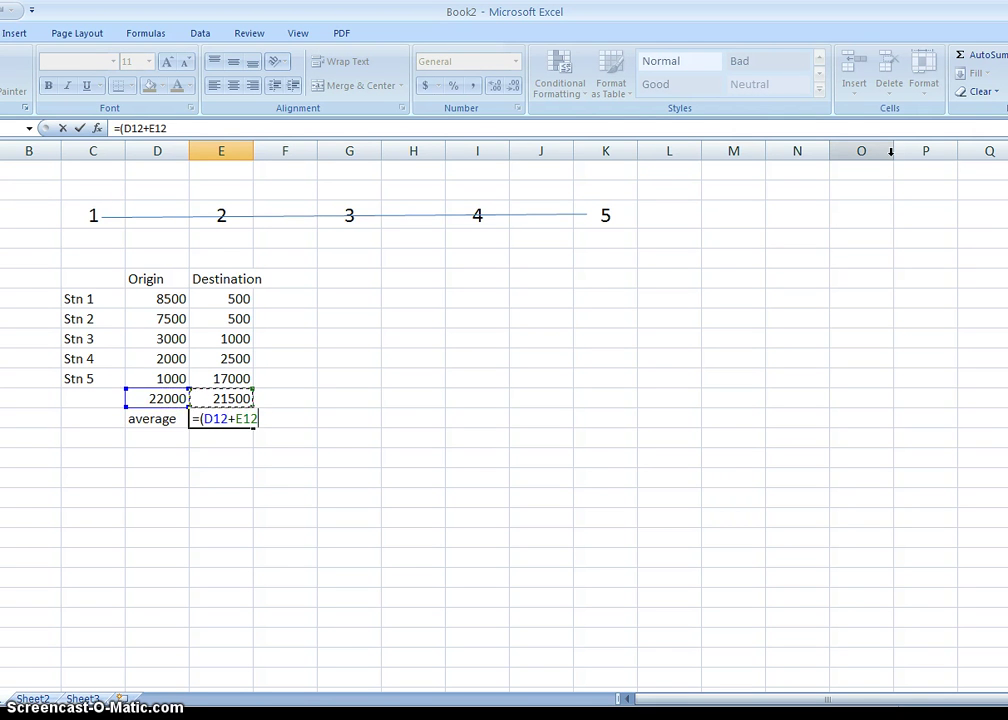
type(")/2")
key("Return")
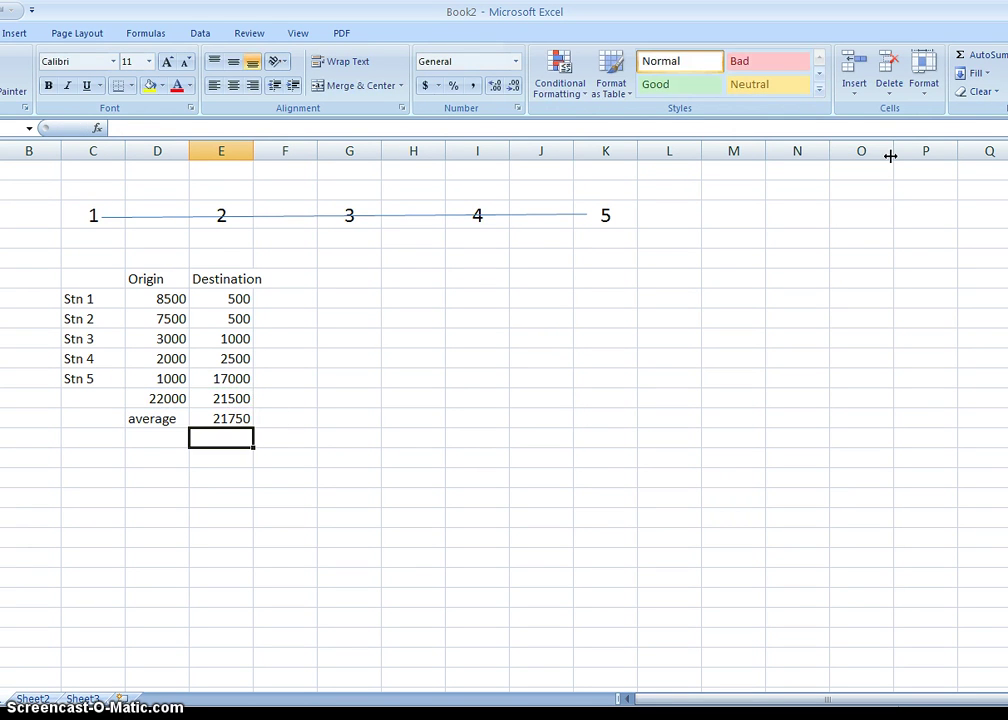
Copy the Origin and Destination headings from D6:E6 to G6:H6
key("Up")
key("Up")
key("Up")
key("Up")
key("Up")
key("Up")
key("Up")
key("Up")
key("Up")
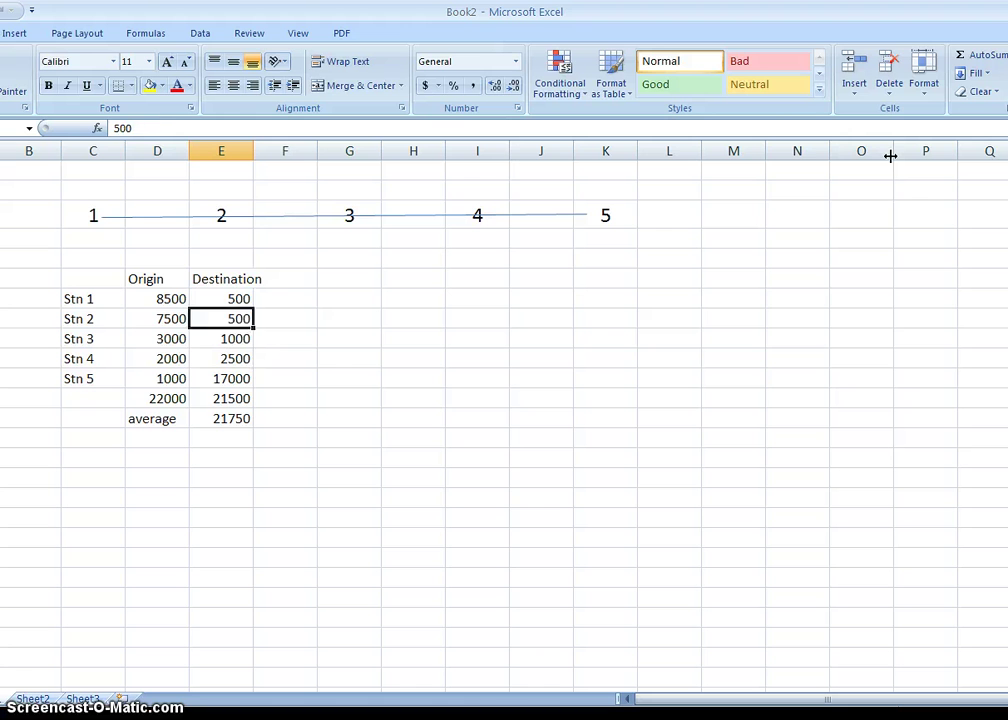
key("Down")
key("Left")
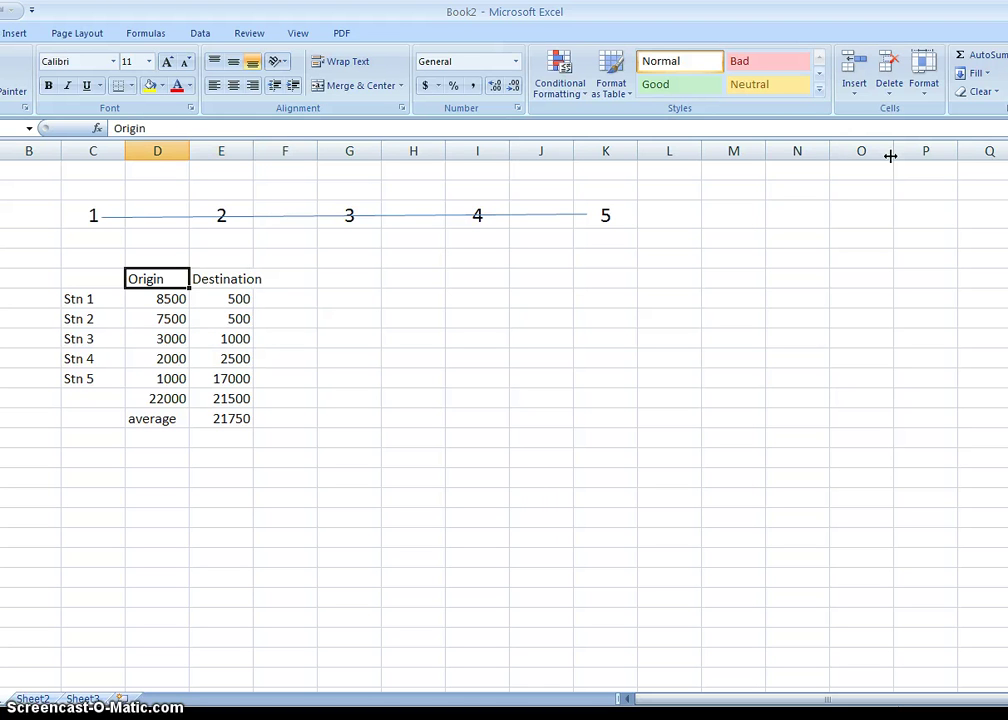
key("shift+Right")
key("ctrl+c")
key("Right")
key("Right")
key("Right")
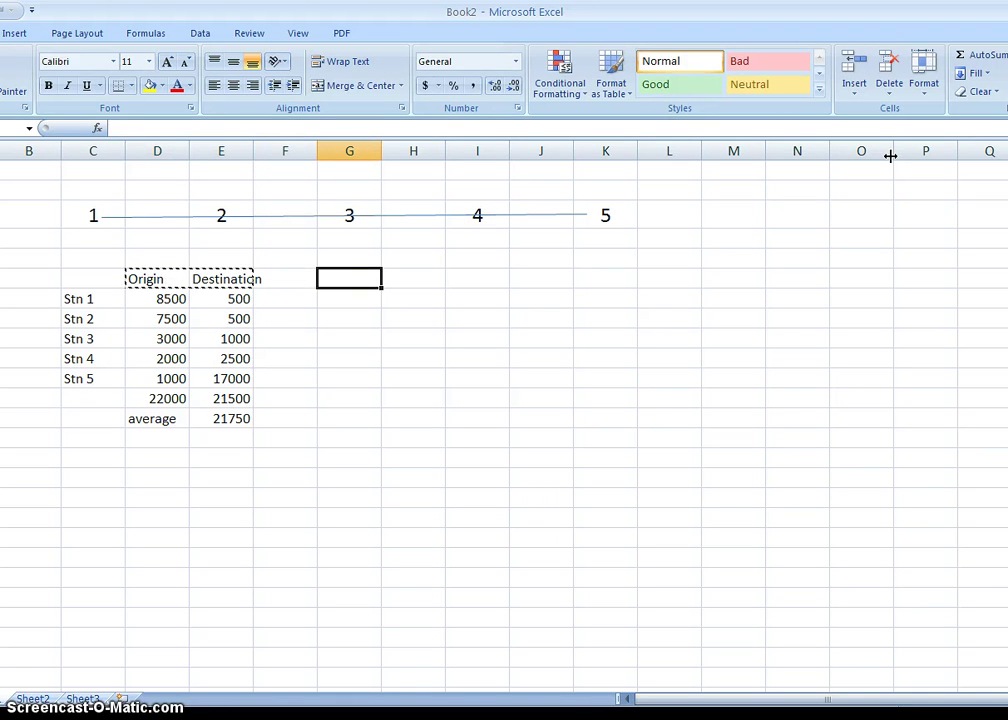
key("ctrl+v")
key("Up")
type("M")
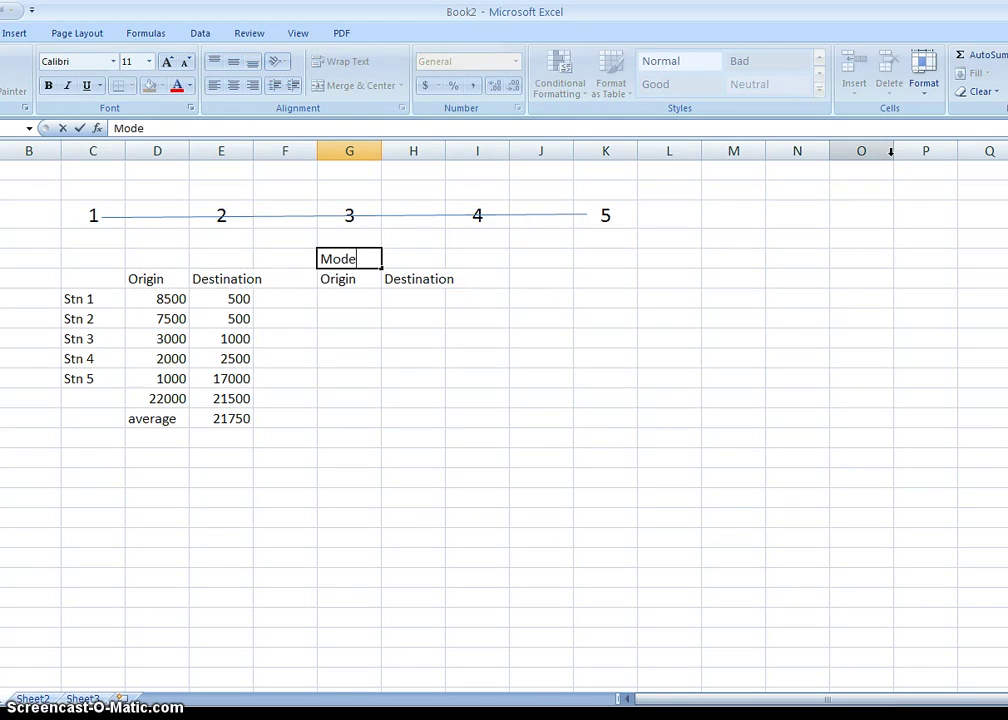
type("odeified")
key("Return")
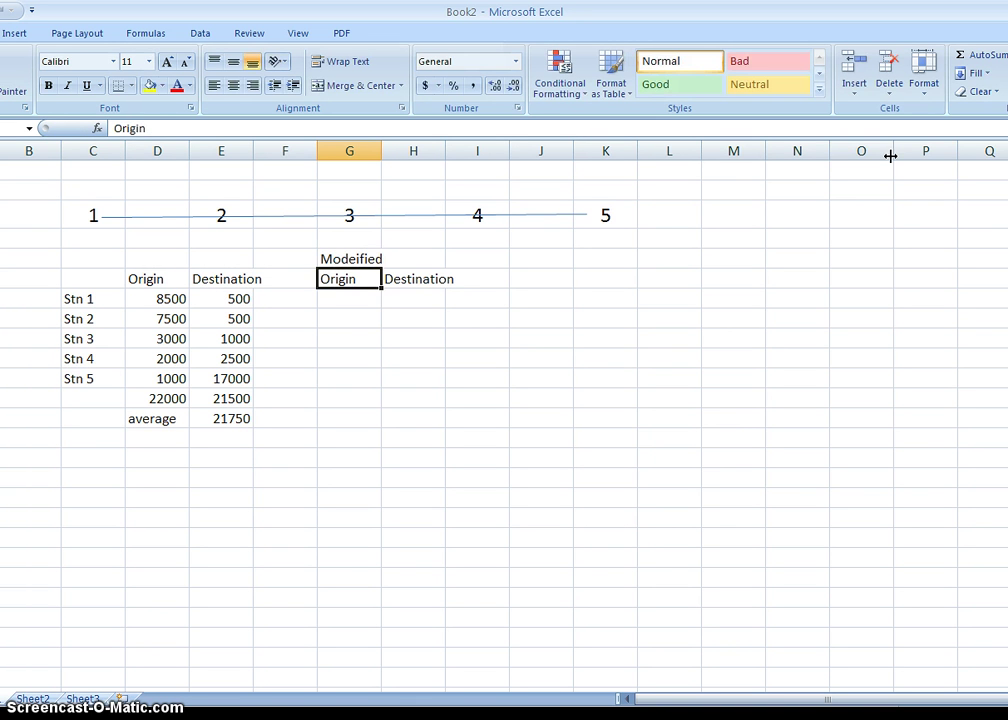
Enter the heading Modified in G5 above the copied Origin heading
key("Up")
type("Mo")
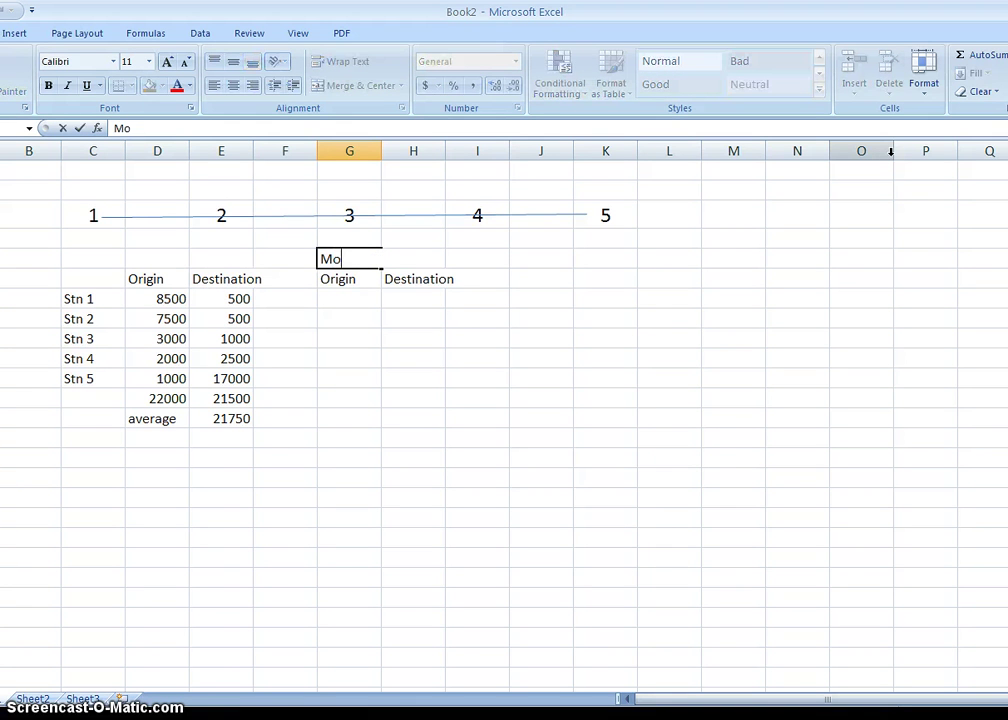
type("dified")
key("Return")
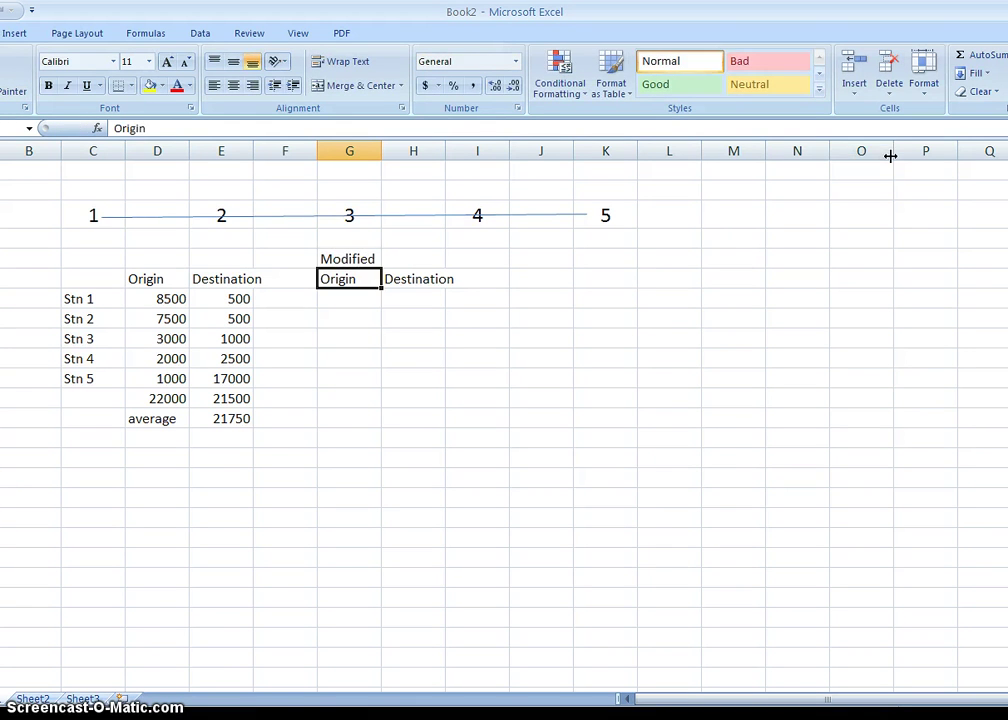
Calculate the modified origin for Stn 1 in G7 with the formula =D7/D12*E13
key("Return")
type("=")
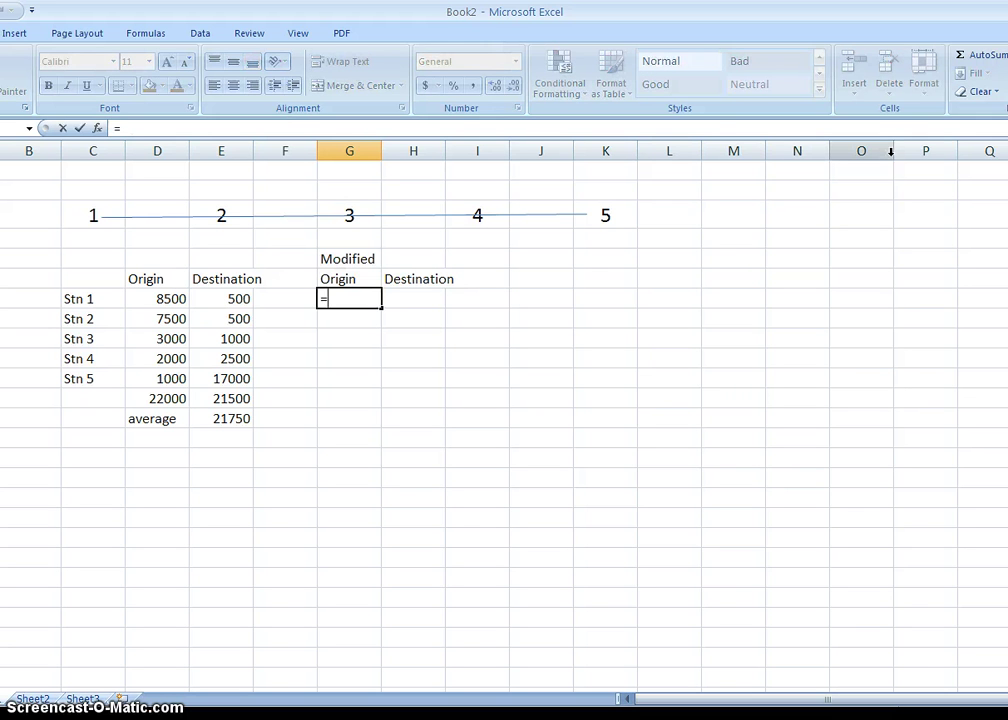
key("Left")
key("Left")
key("Left")
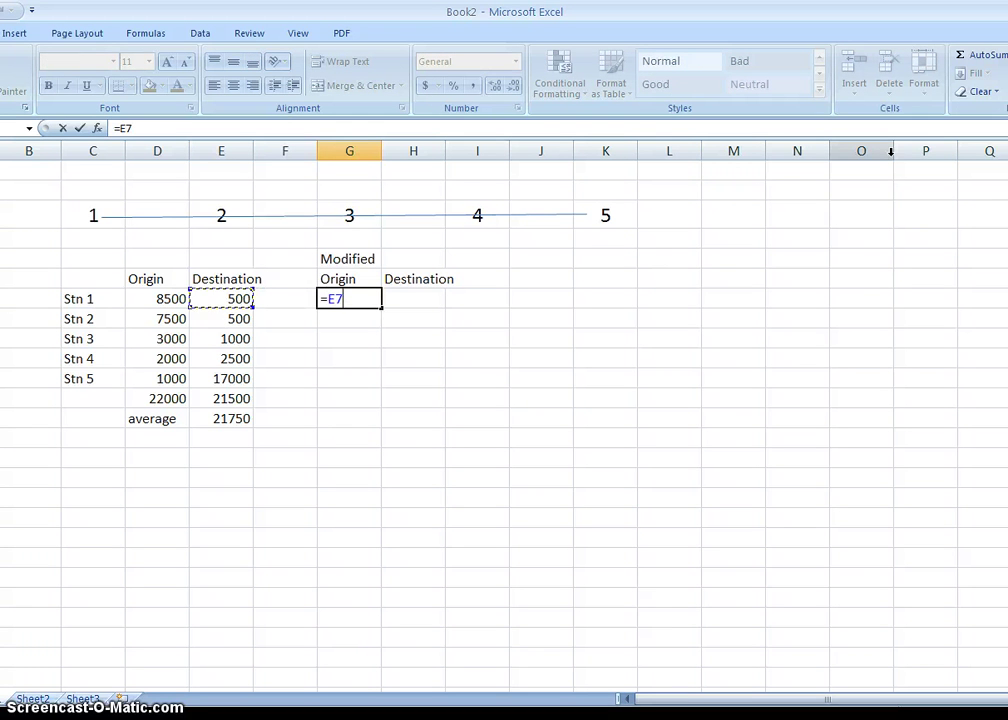
type("/")
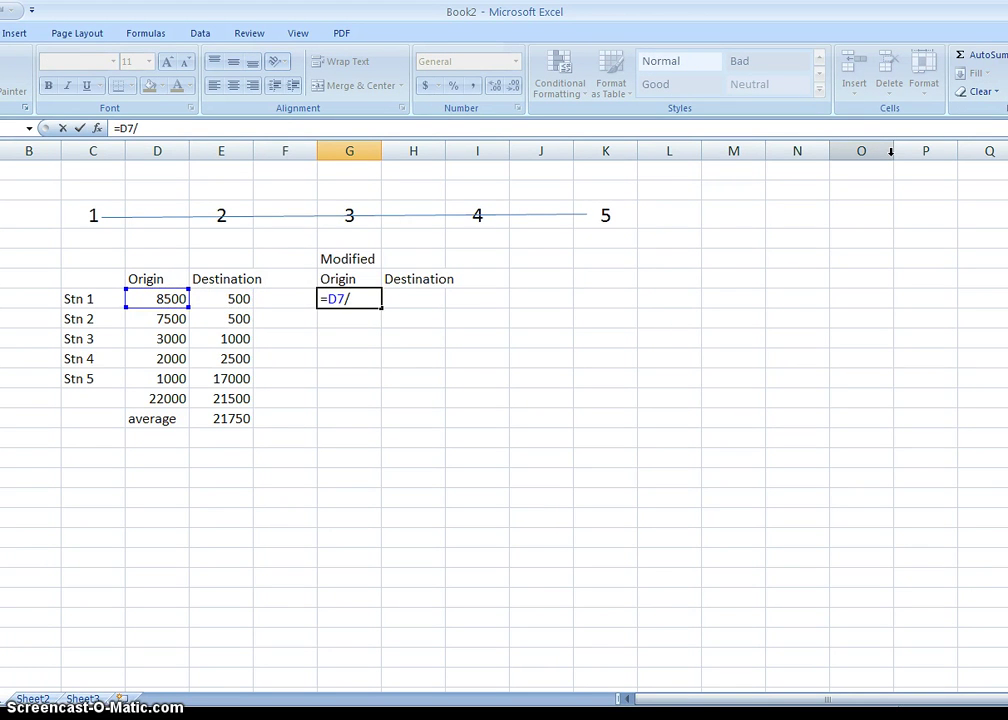
key("Down")
key("Down")
key("Down")
key("Down")
key("Down")
key("Up")
key("Left")
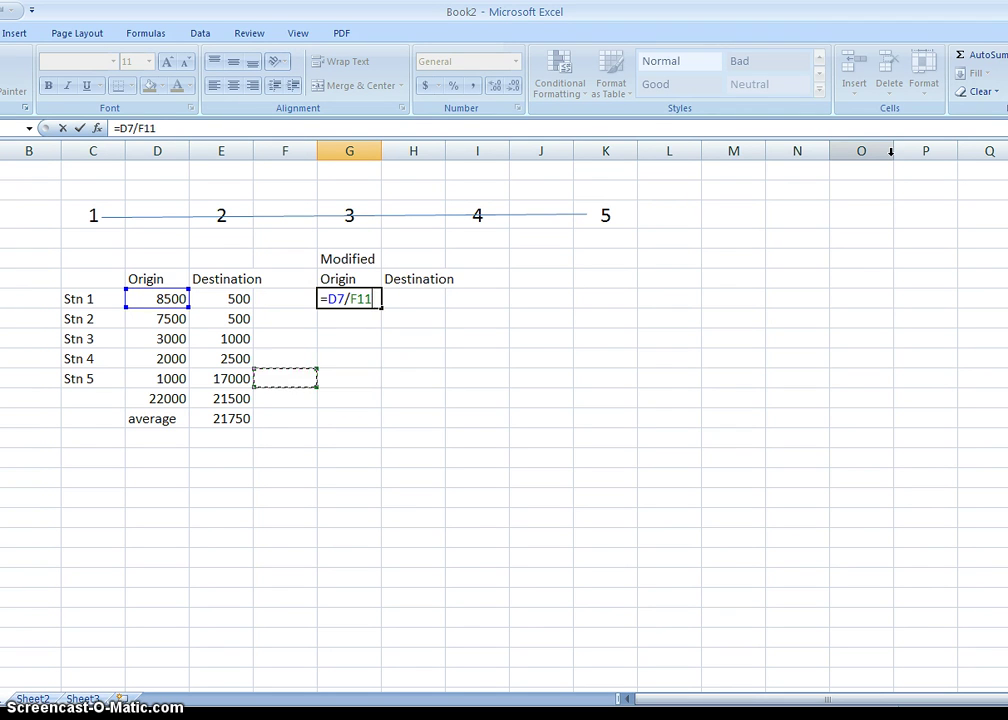
key("Left")
key("Left")
key("Down")
type("*")
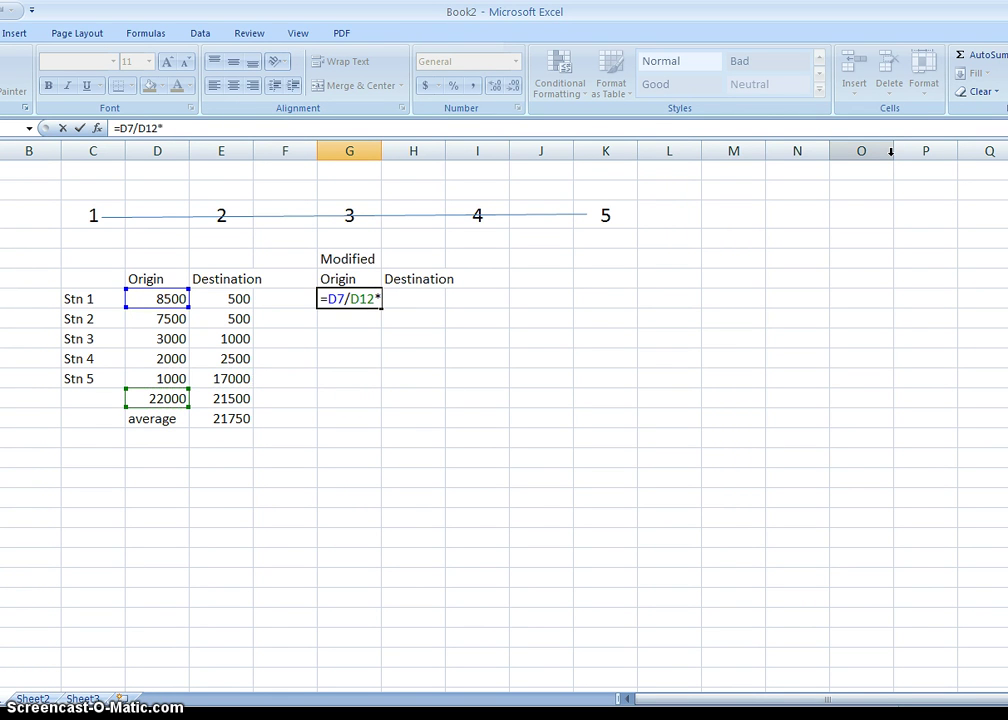
key("Right")
key("Down")
key("Down")
key("Down")
key("Down")
key("Down")
key("Down")
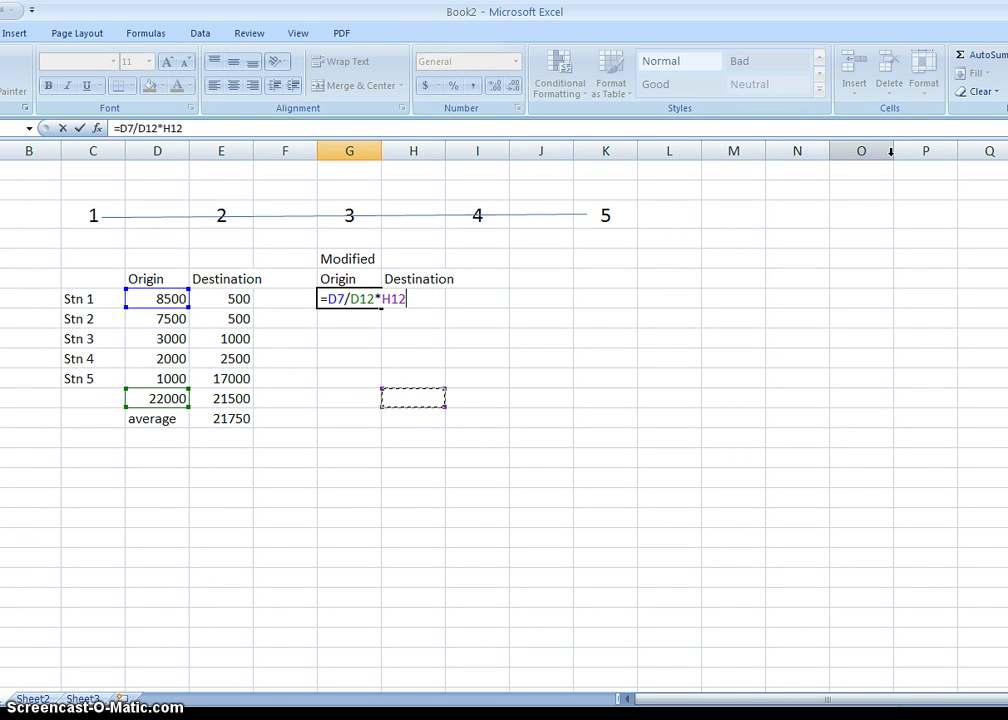
key("Left")
key("Left")
key("Left")
key("Return")
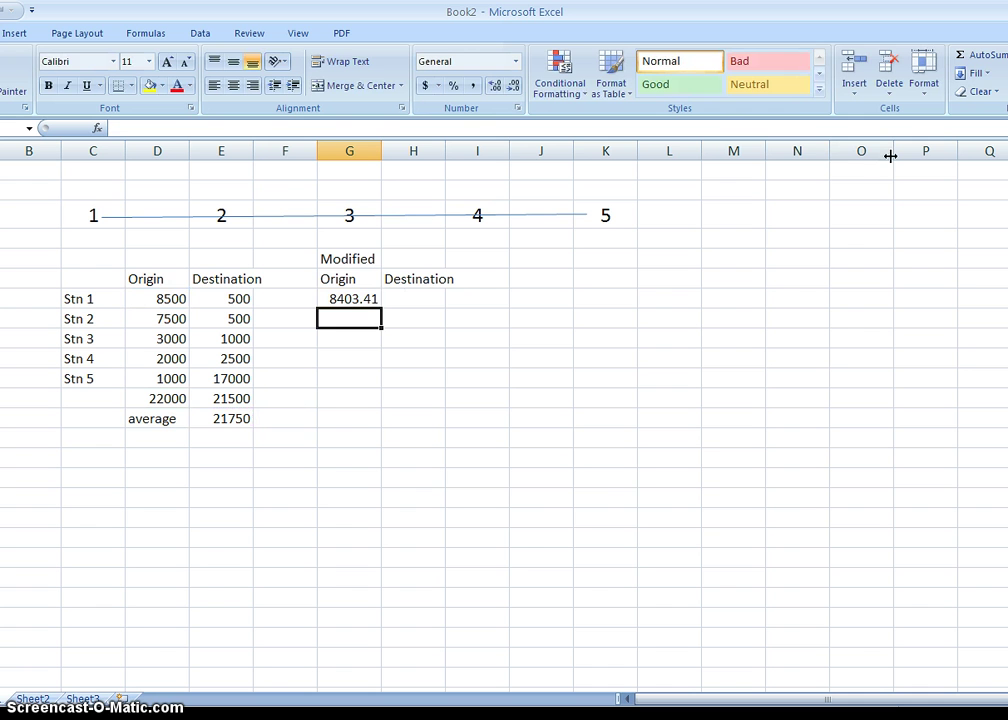
Lock the row references in G7 so the formula reads =D7/D$12*E$13
key("Up")
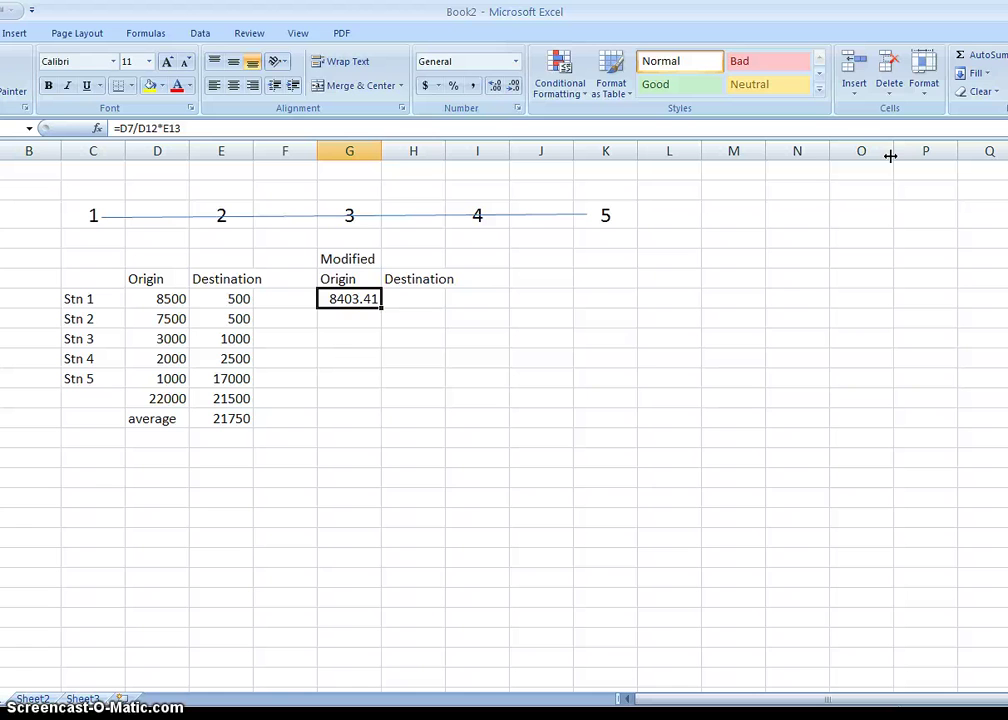
key("F2")
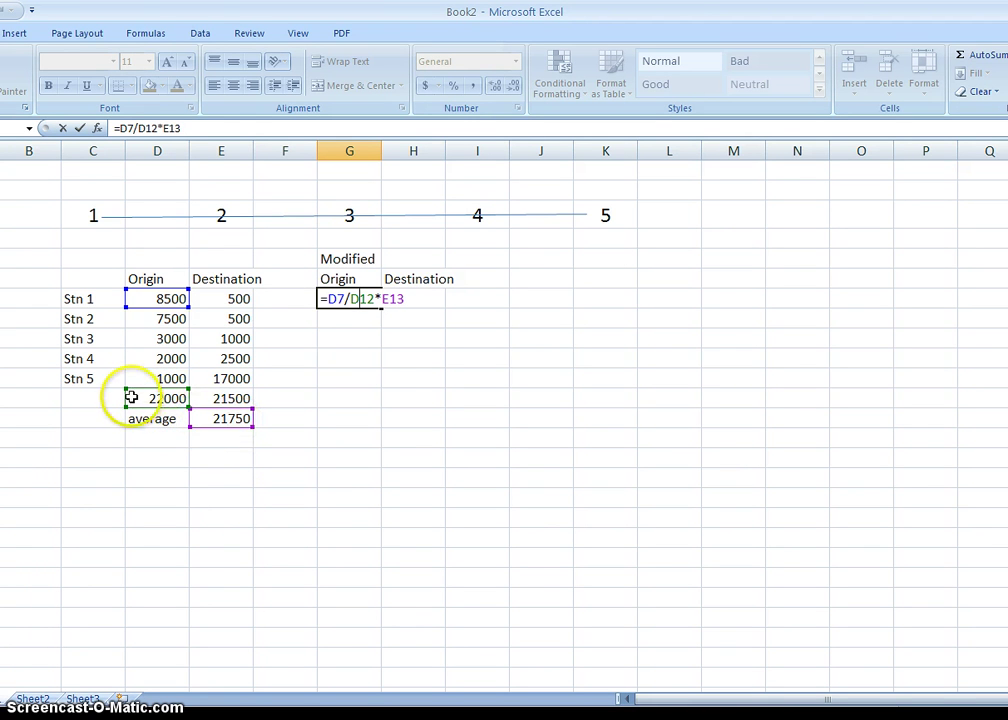
key("Left")
key("Left")
key("Left")
key("Left")
key("Left")
key("Left")
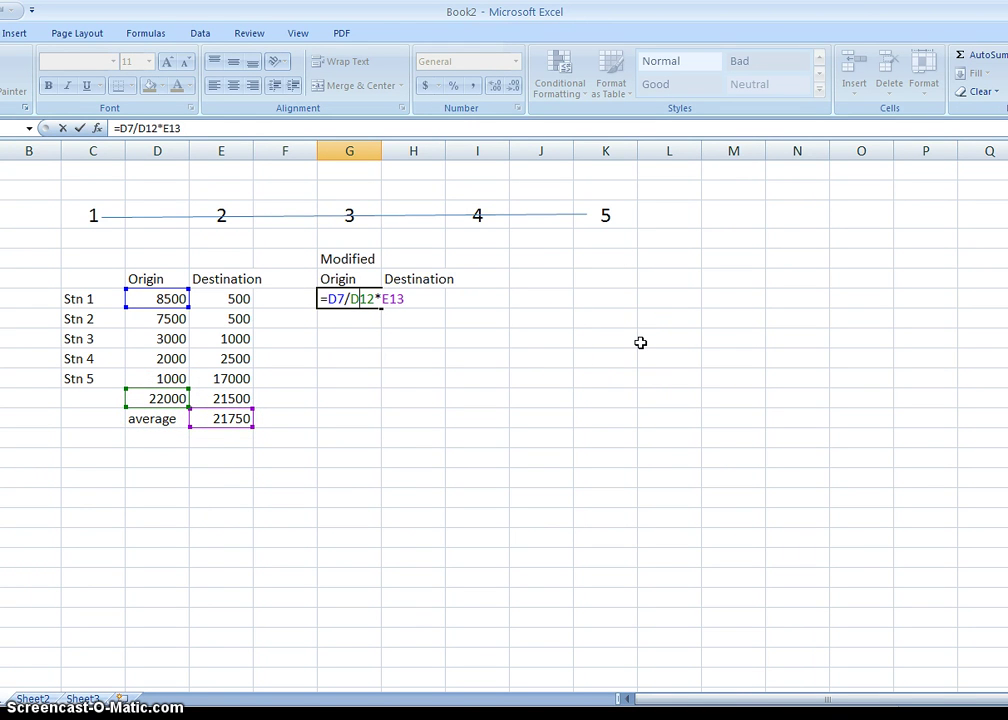
type("$")
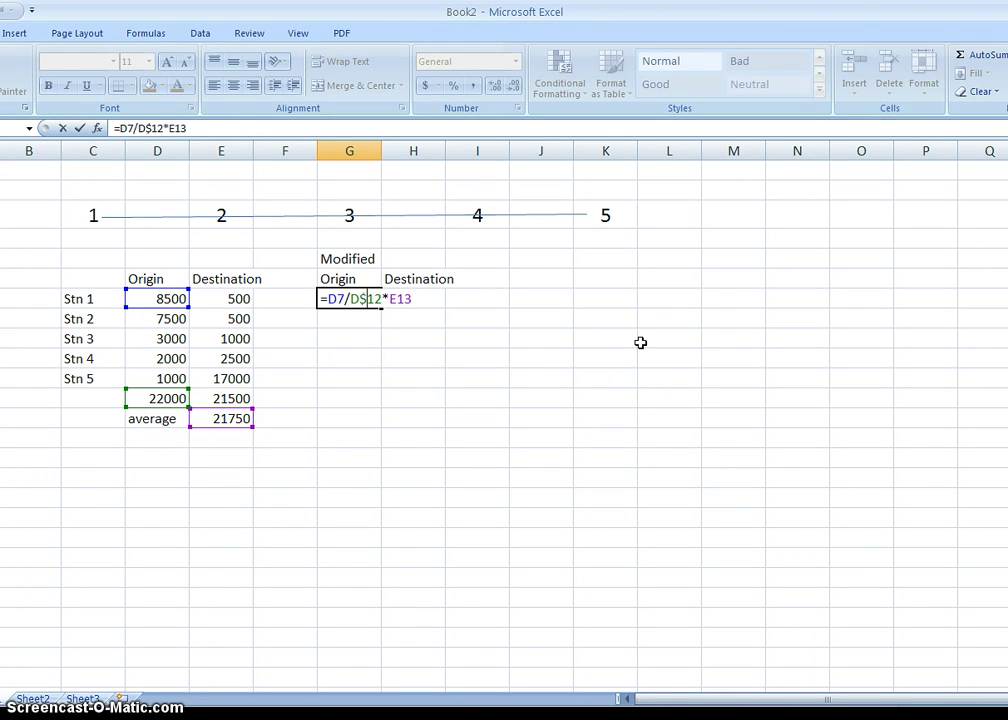
key("Right")
key("Right")
key("Right")
key("Right")
type("$")
key("Return")
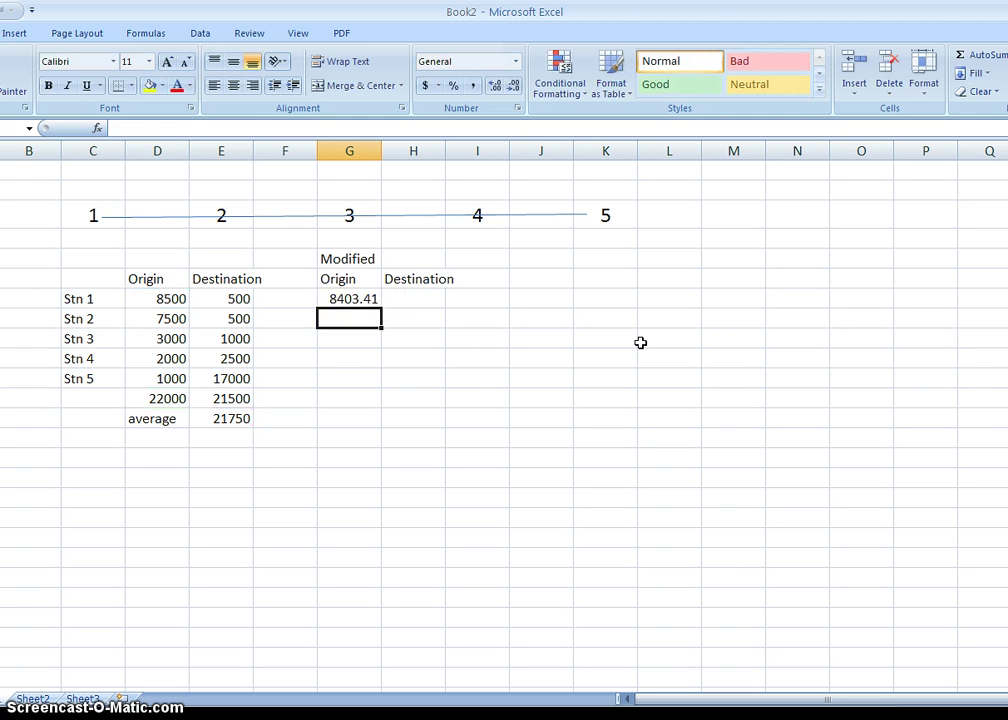
Format G7 to show no decimal places and fill its formula down to G11
key("Up")
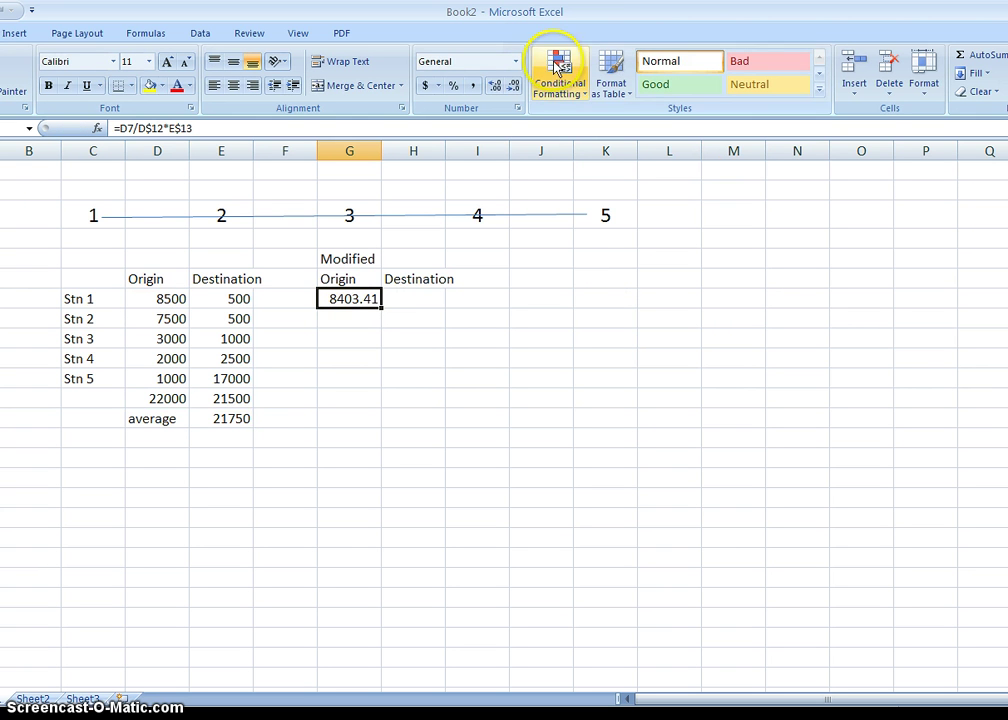
left_click(512, 88)
left_click(512, 88)
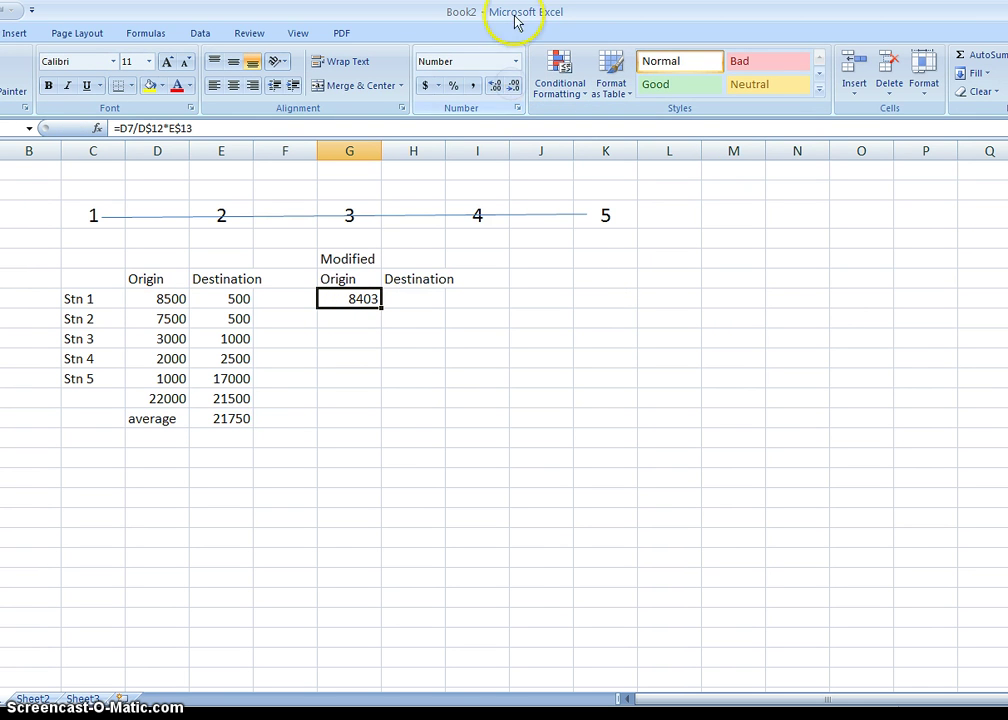
left_click_drag(381, 307, 368, 382)
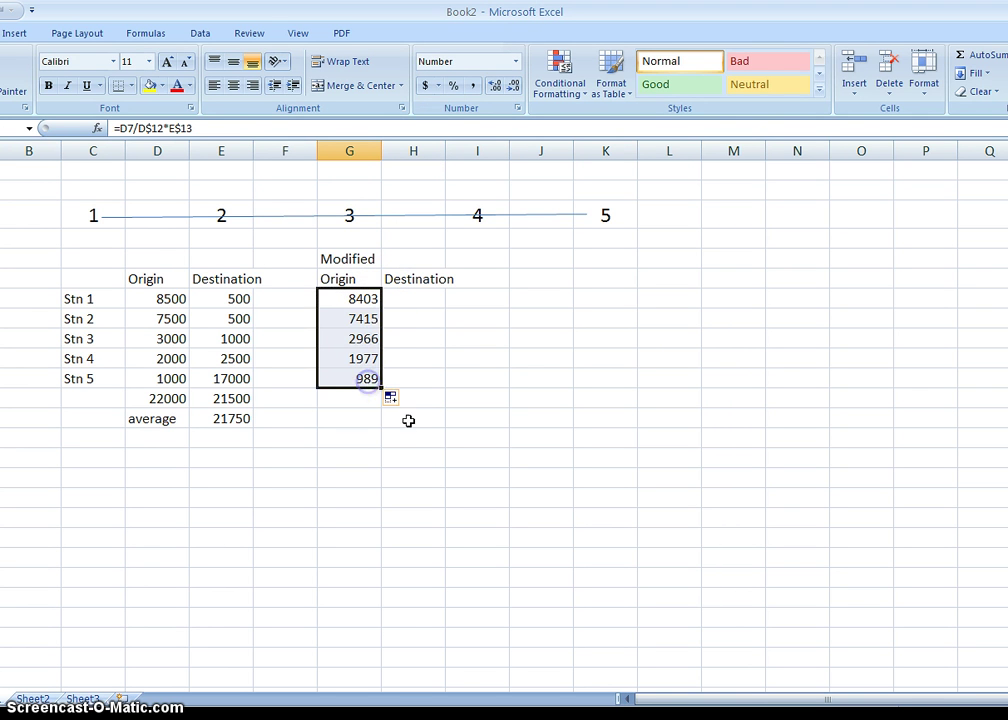
Total the modified origins in G12 with =SUM(G7:G11) and compare it with the average in E13
left_click(361, 398)
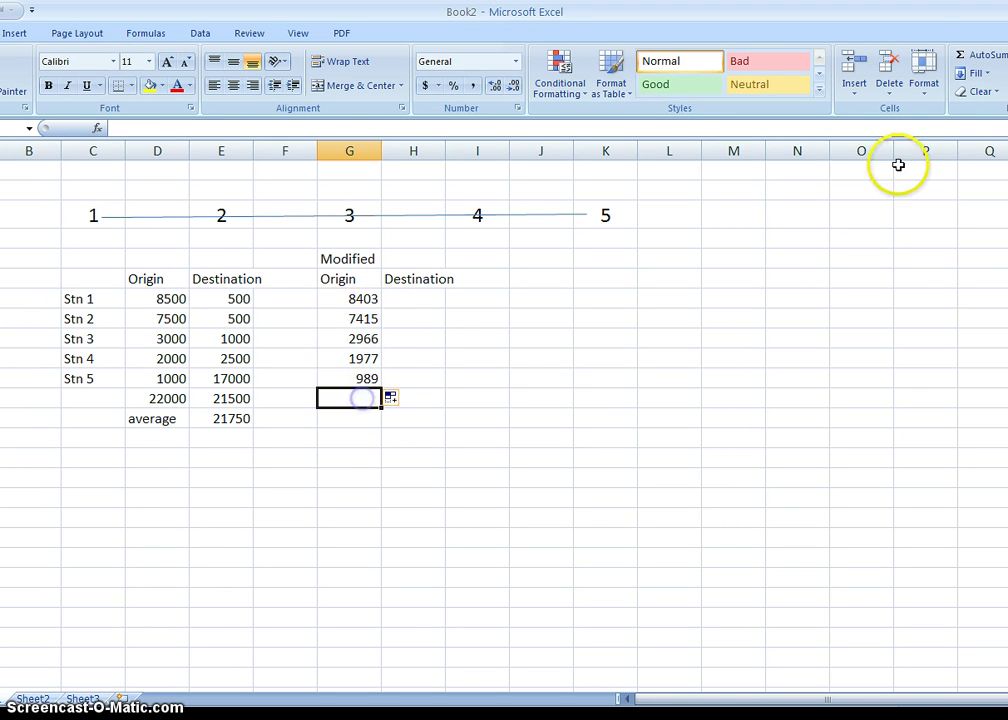
left_click(967, 54)
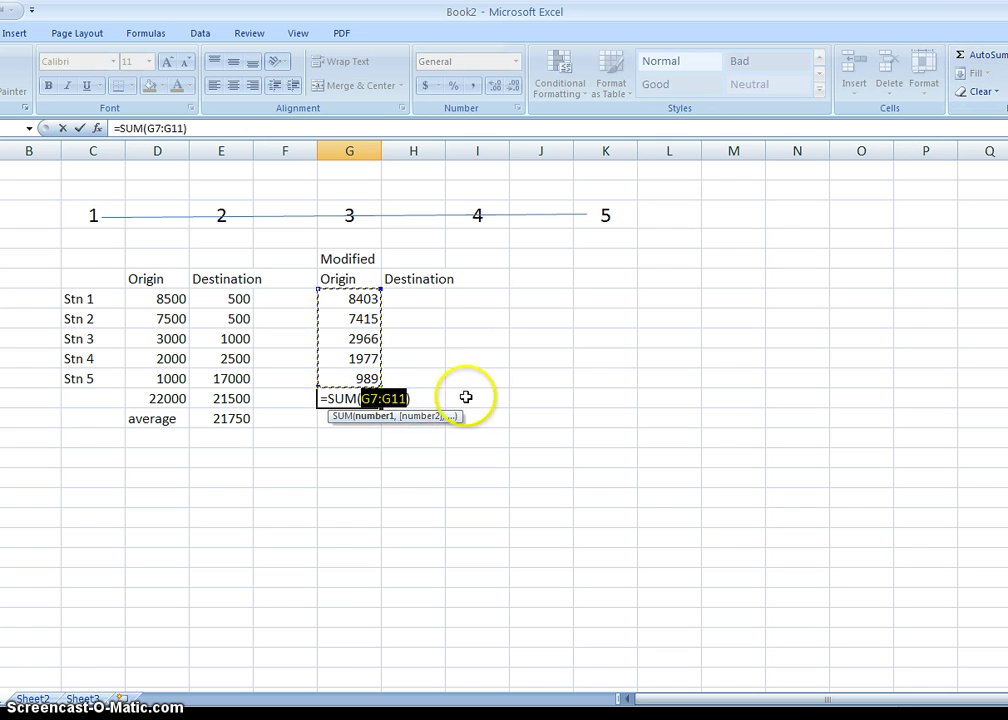
key("Return")
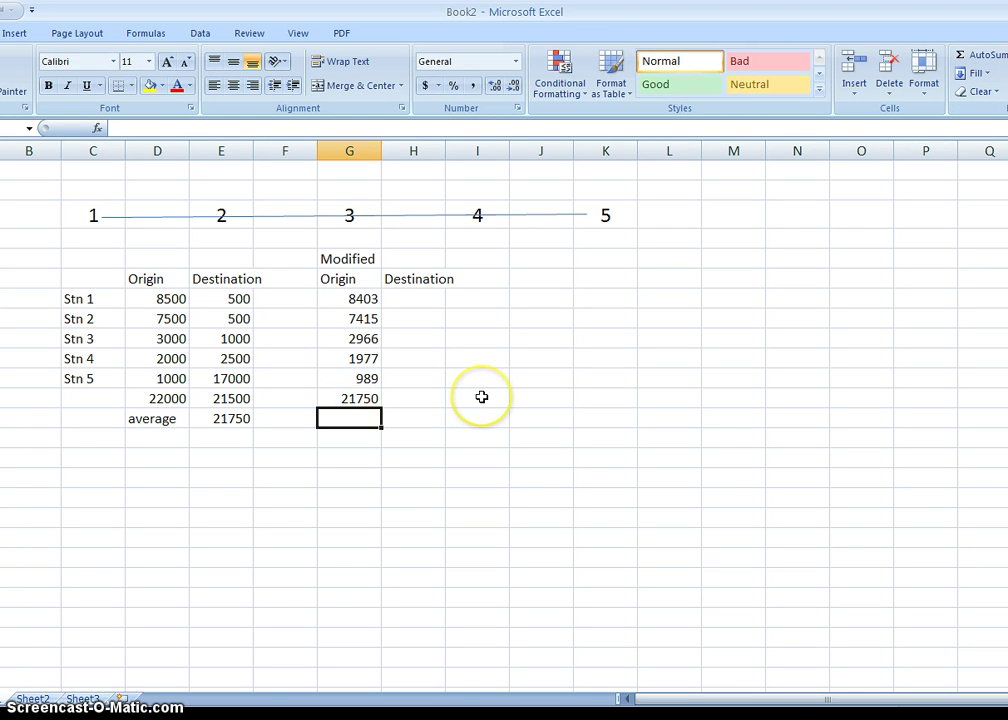
key("Up")
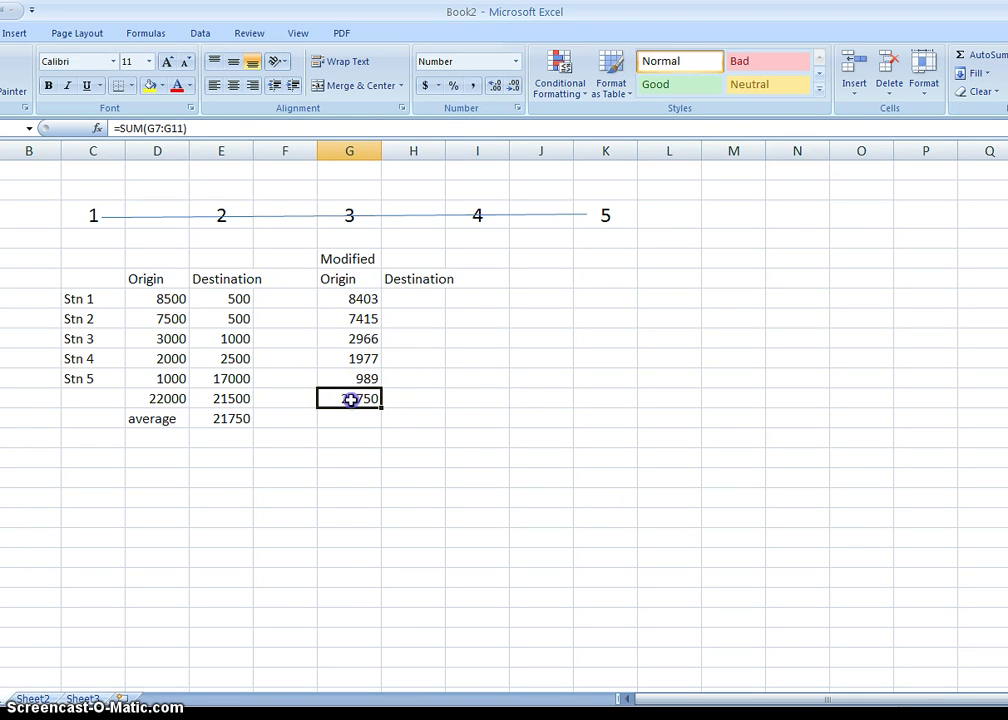
left_click(235, 424)
left_click(355, 400)
Calculate the modified destination for Stn 1 in H7 with the formula =E7/E12*E13
left_click(413, 300)
type("=")
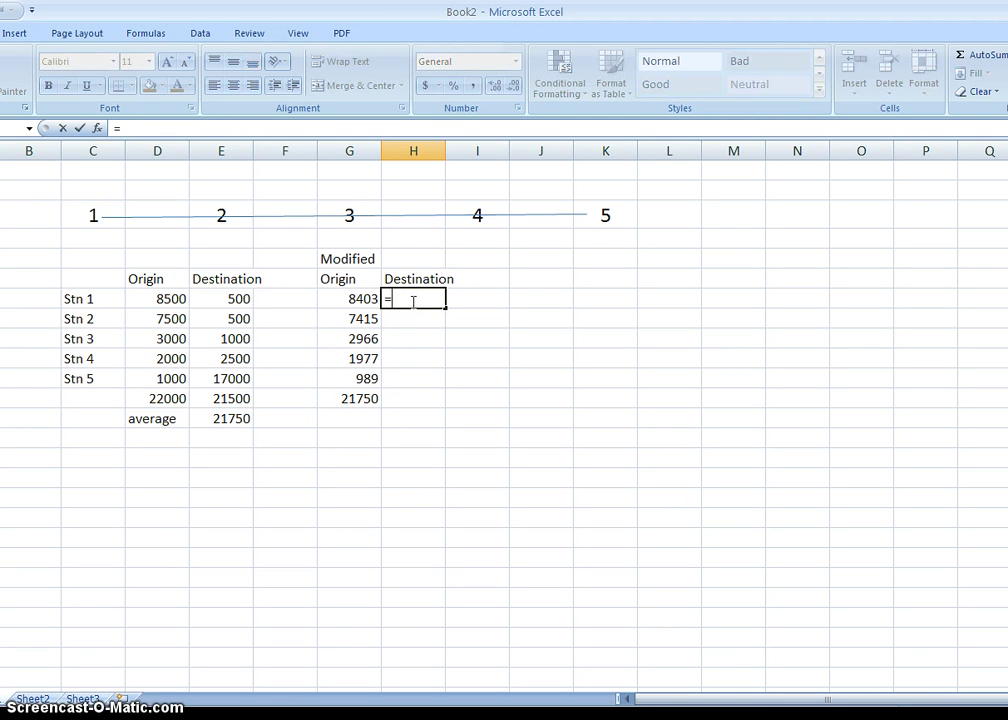
key("Left")
key("Left")
key("Left")
type("/")
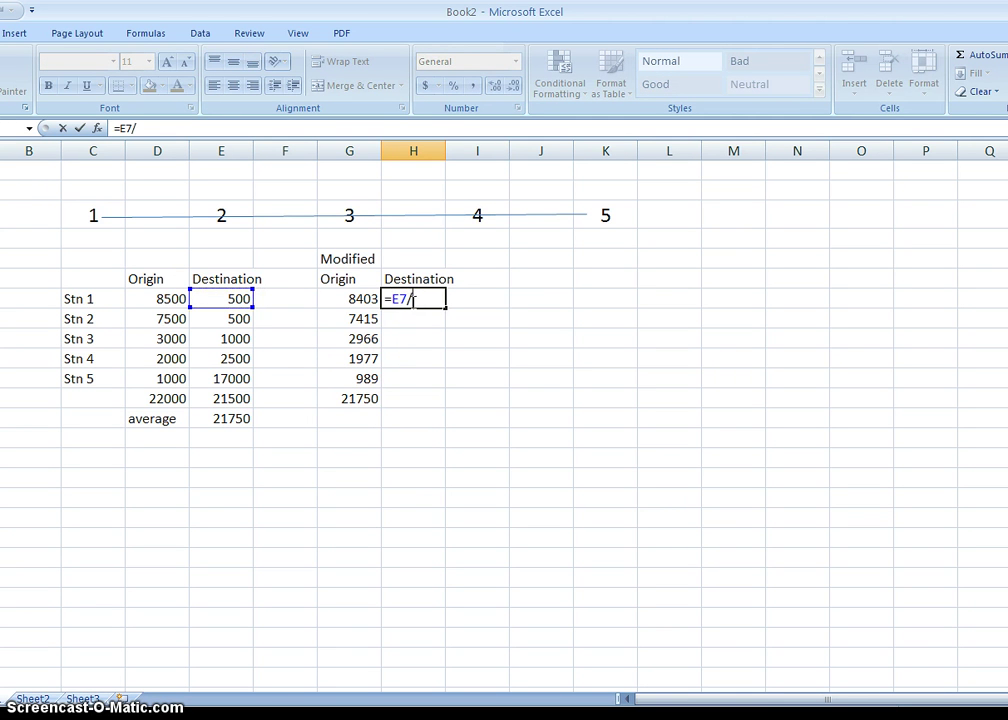
left_click(224, 399)
type("*")
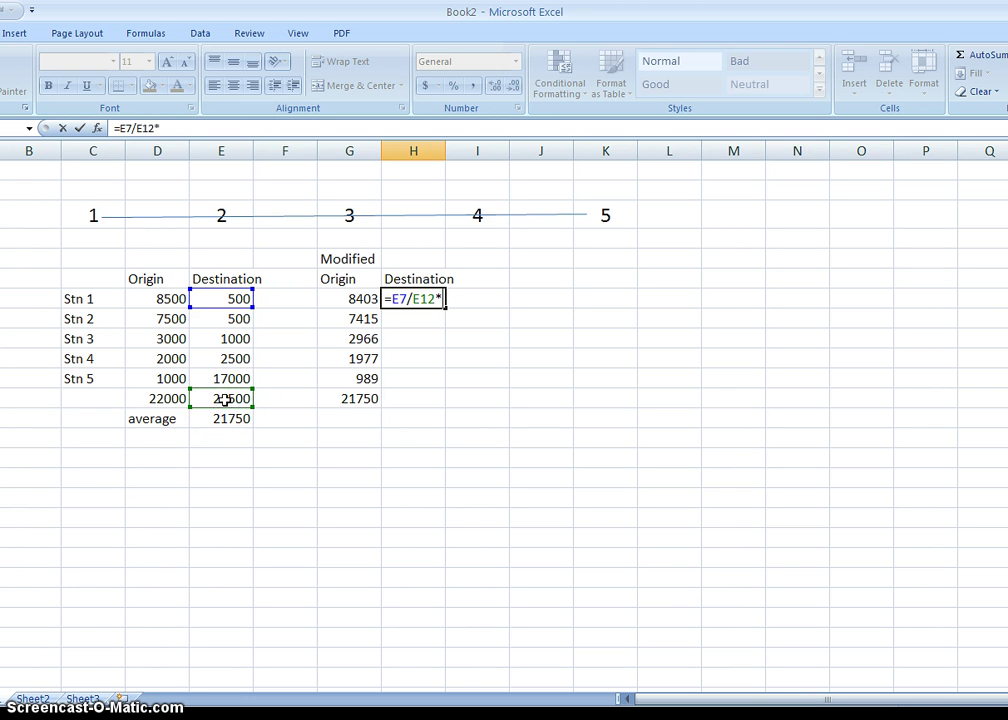
left_click(222, 419)
key("Return")
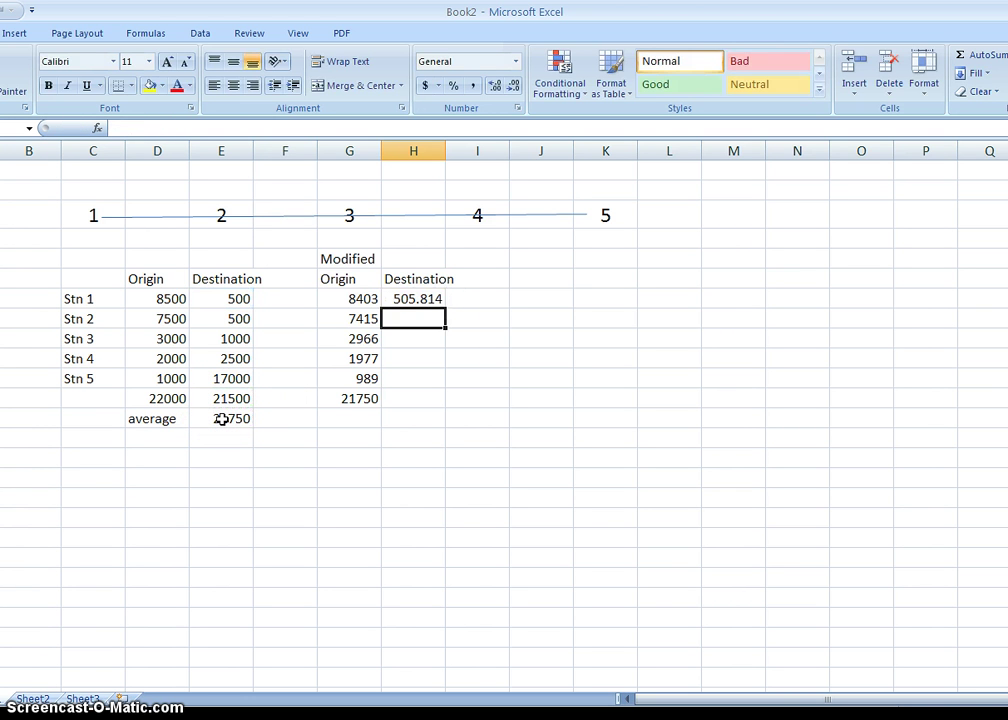
Lock the row references in H7 so the formula reads =E7/E$12*E$13
key("Up")
key("F2")
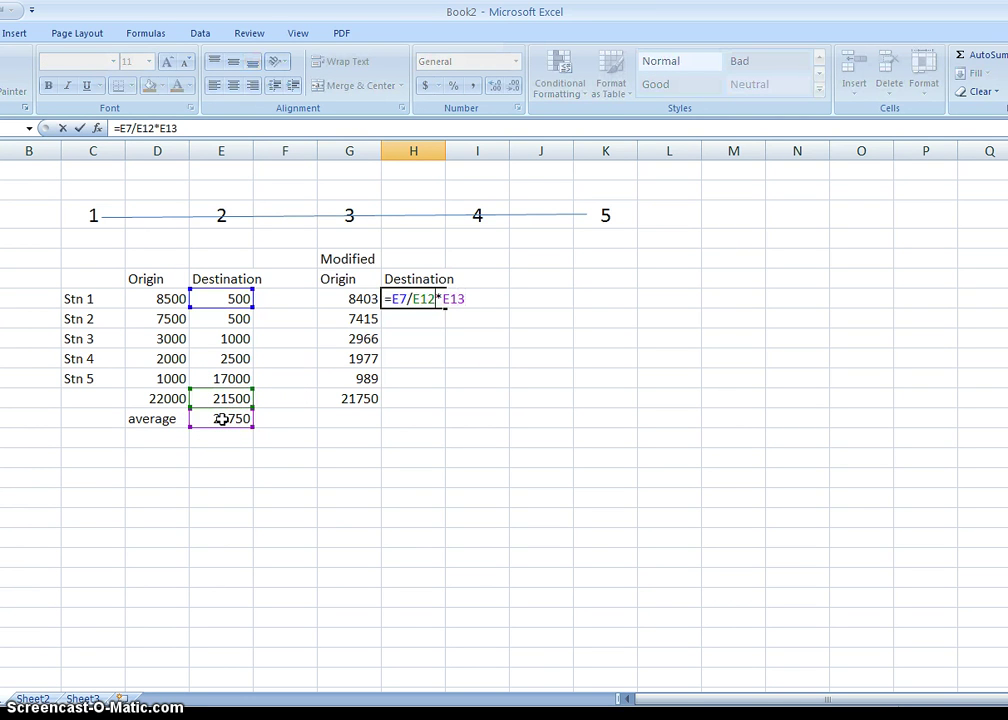
type("$")
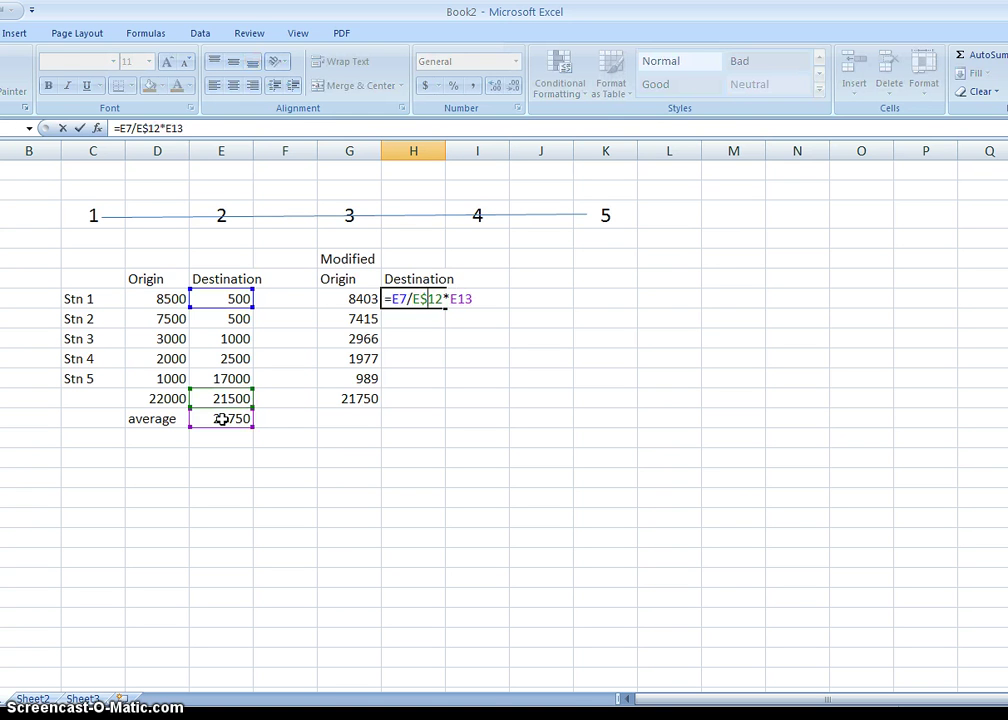
key("Return")
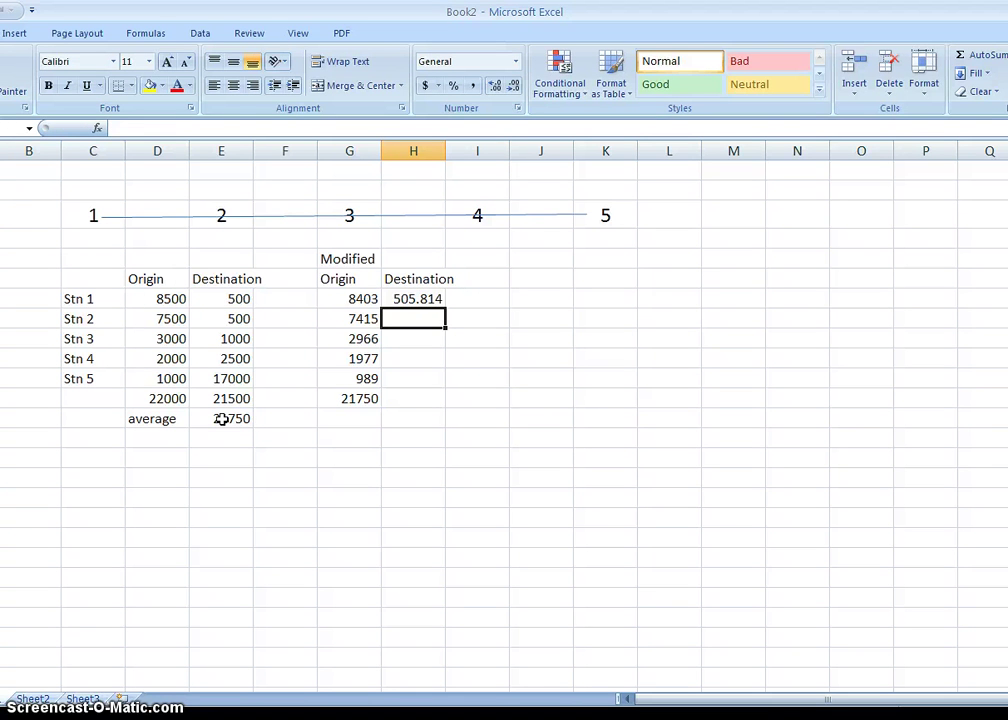
Format H7 to show no decimal places and fill its formula down to H11
key("Up")
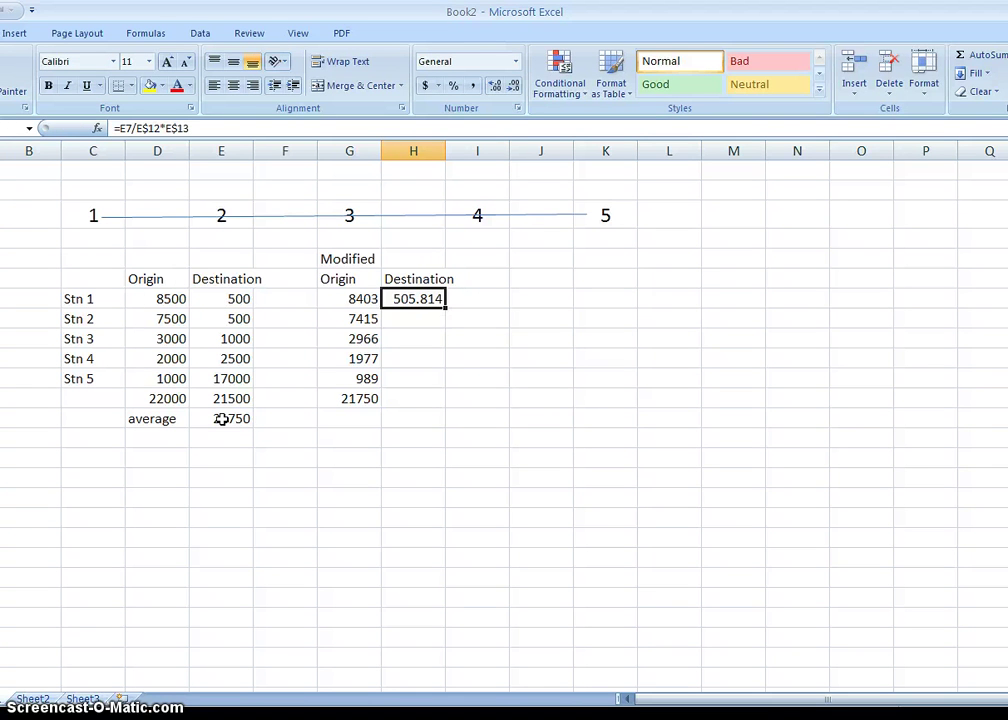
left_click(514, 88)
left_click(514, 88)
left_click(514, 88)
left_click_drag(444, 307, 437, 383)
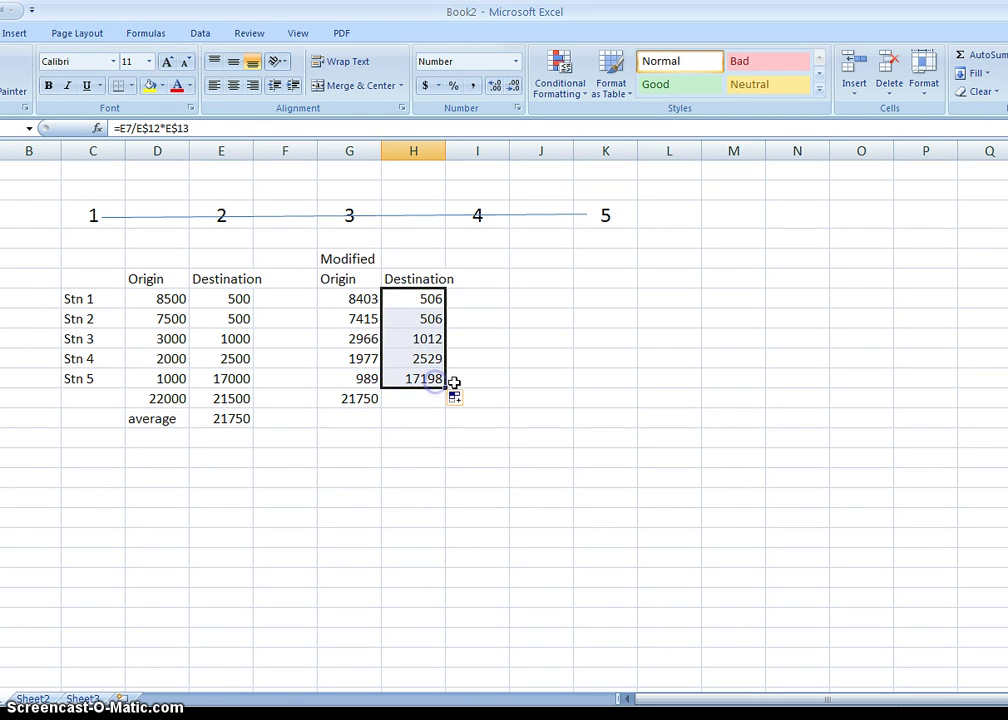
Copy the modified origin total from G12 to H12 to sum the modified destinations
left_click(369, 399)
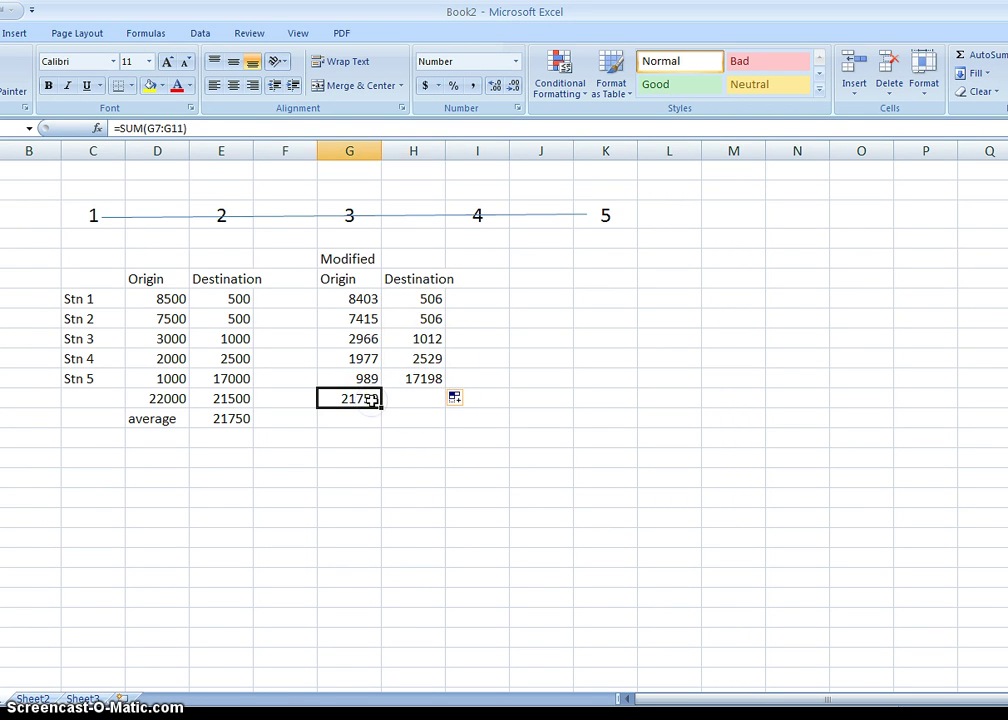
key("ctrl+c")
key("Right")
key("ctrl+v")
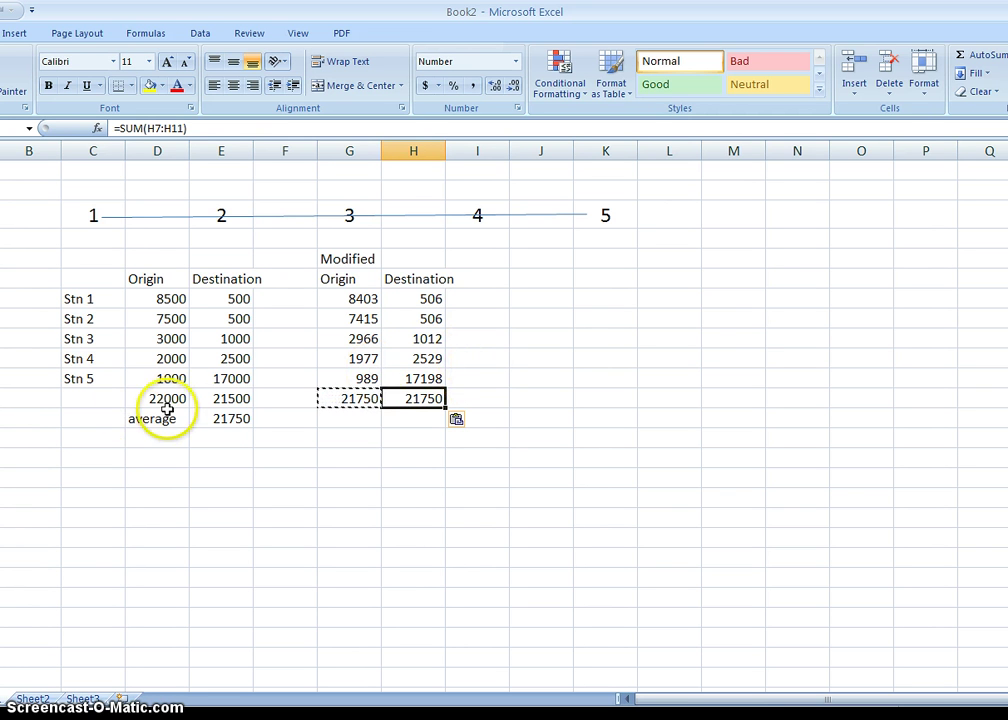
Colour the totals in D12:E12 and G12:H12 with red text
left_click_drag(167, 402, 247, 404)
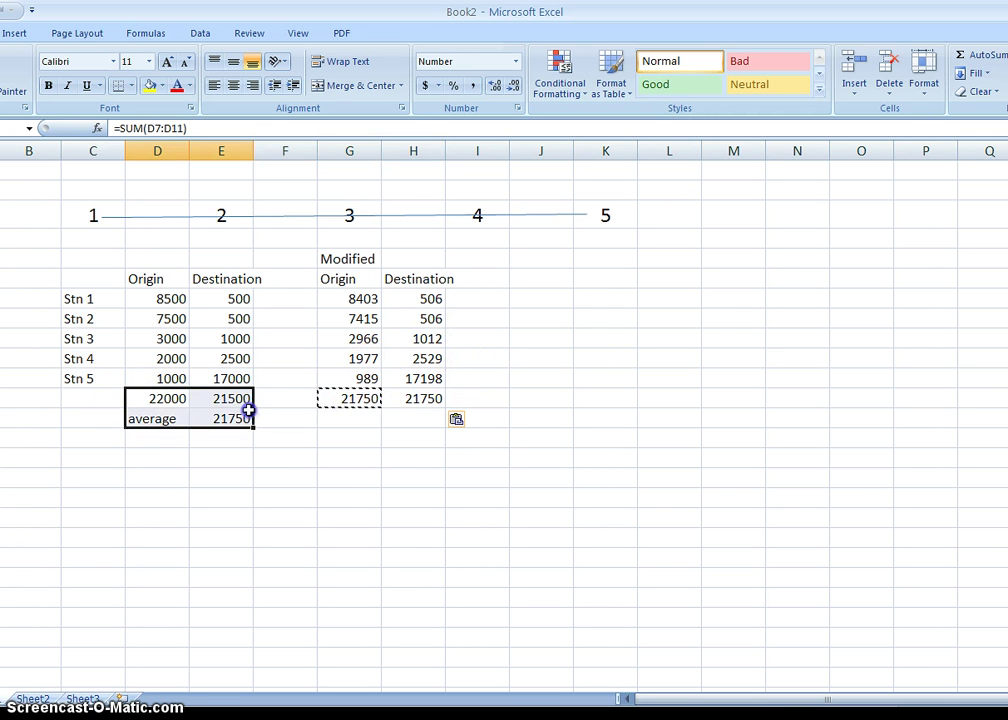
left_click(178, 87)
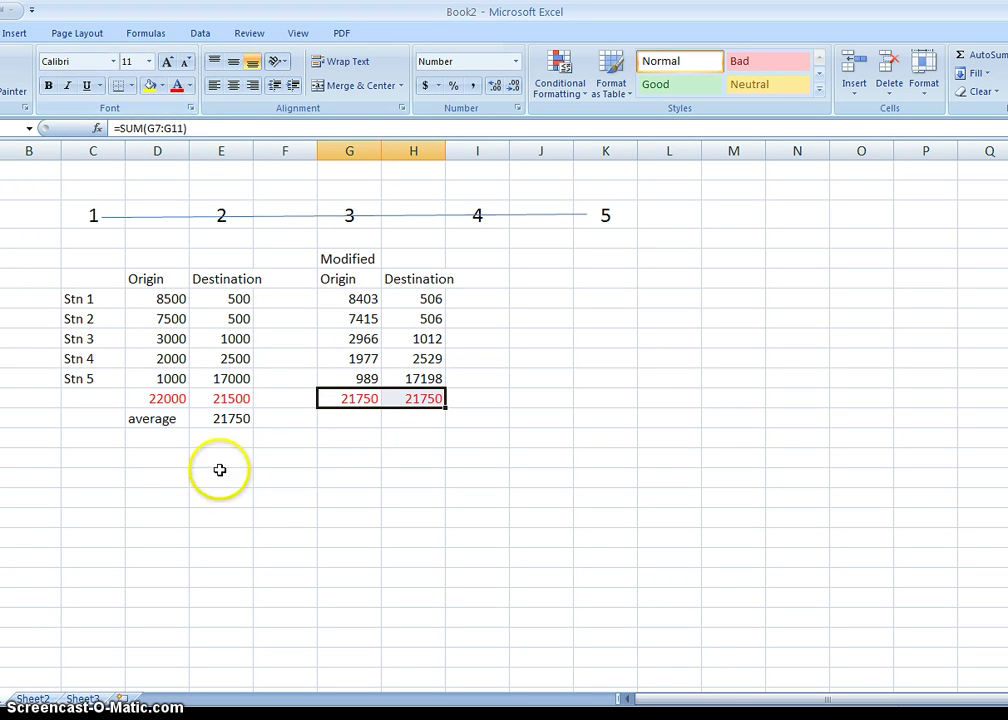
left_click(155, 458)
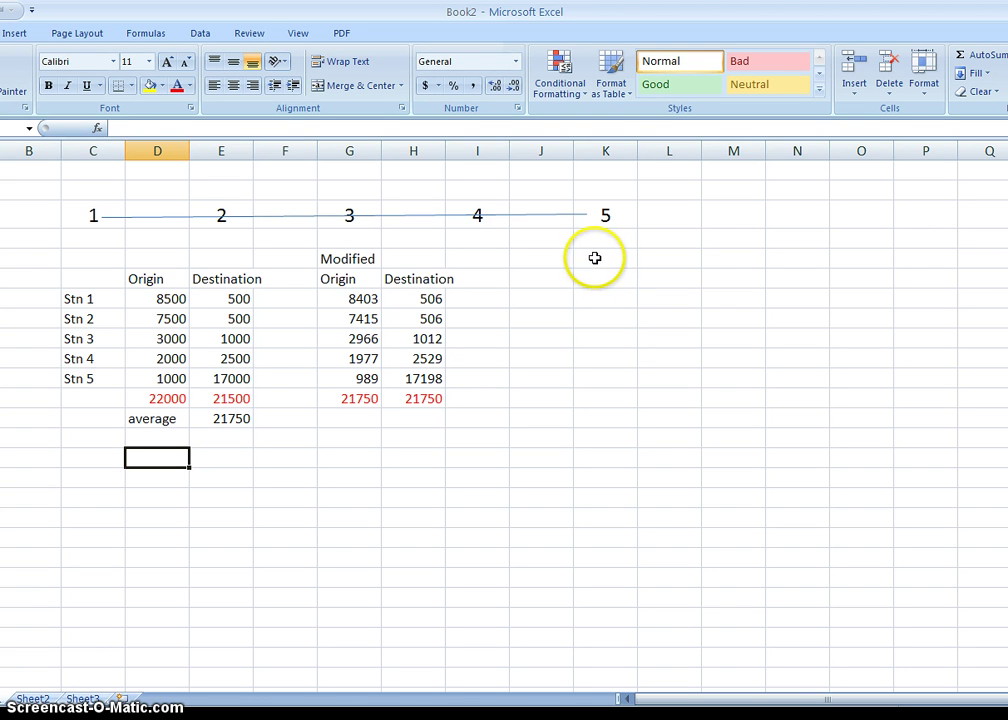
Copy the station labels from C7:C11 to J7:J11 as row headings of the matrix
left_click_drag(91, 299, 89, 381)
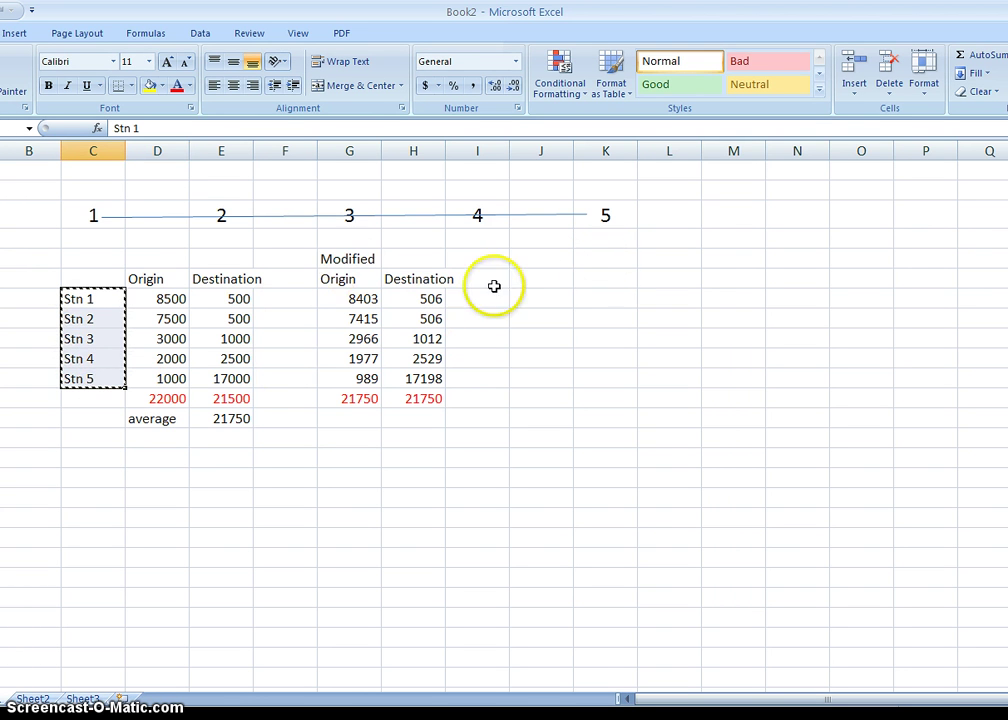
left_click(532, 276)
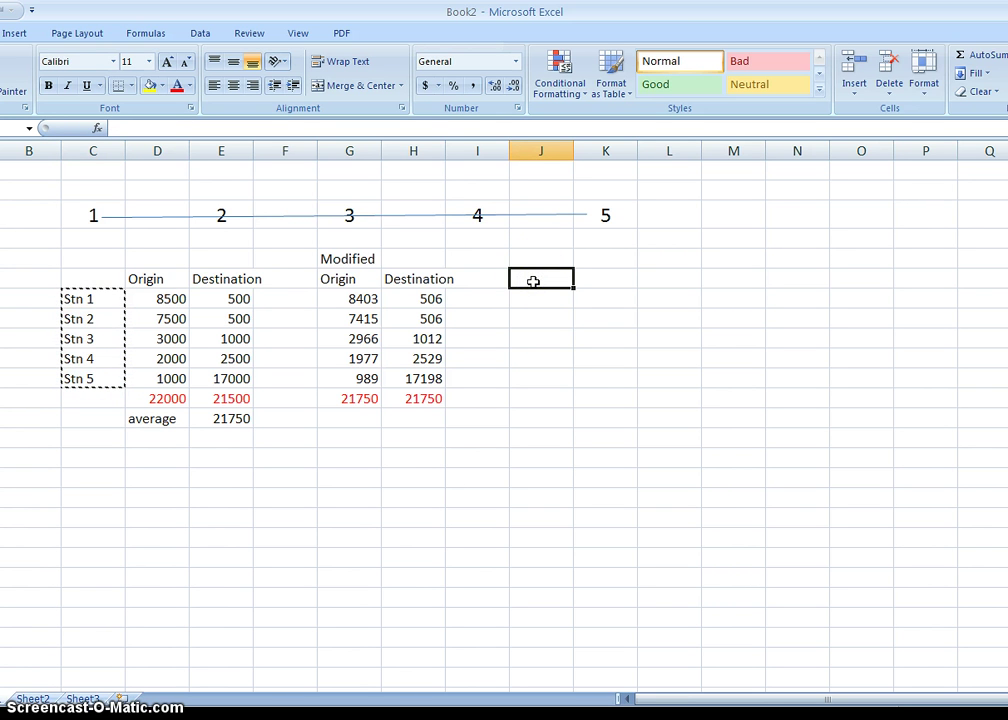
left_click(533, 298)
key("ctrl+v")
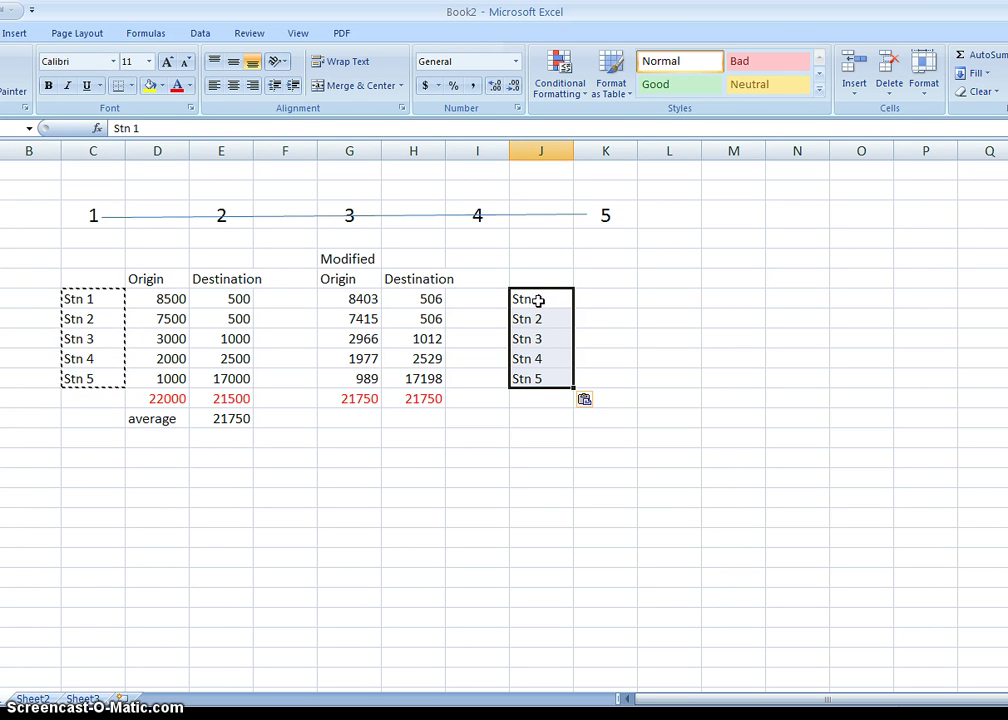
Paste the copied station labels transposed across K6:O6 as the matrix column headings
right_click(595, 278)
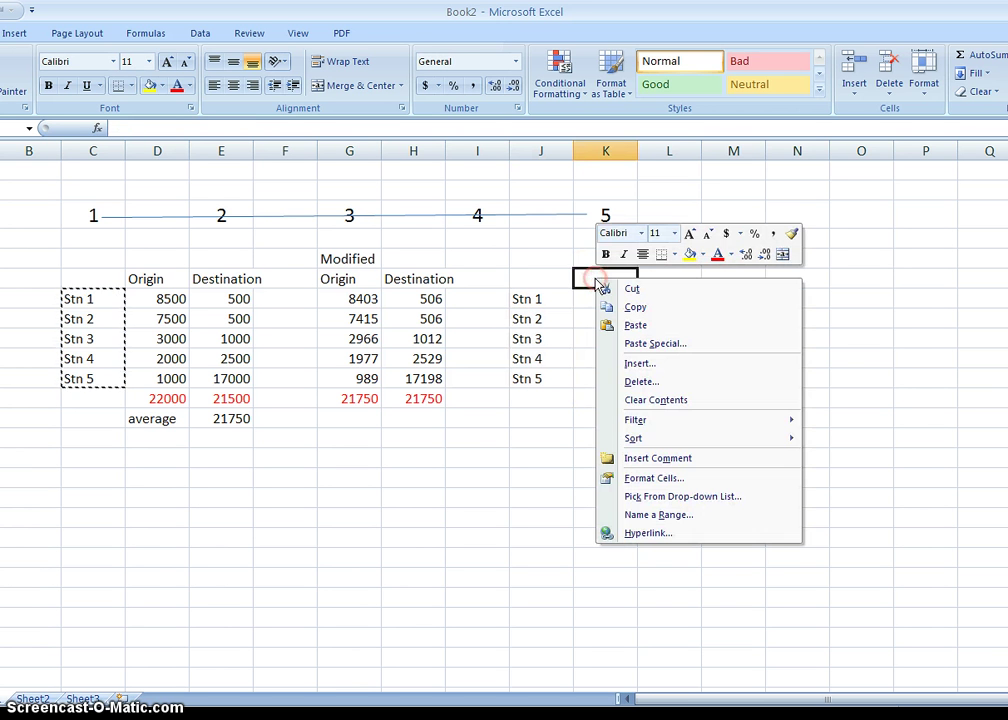
left_click(648, 343)
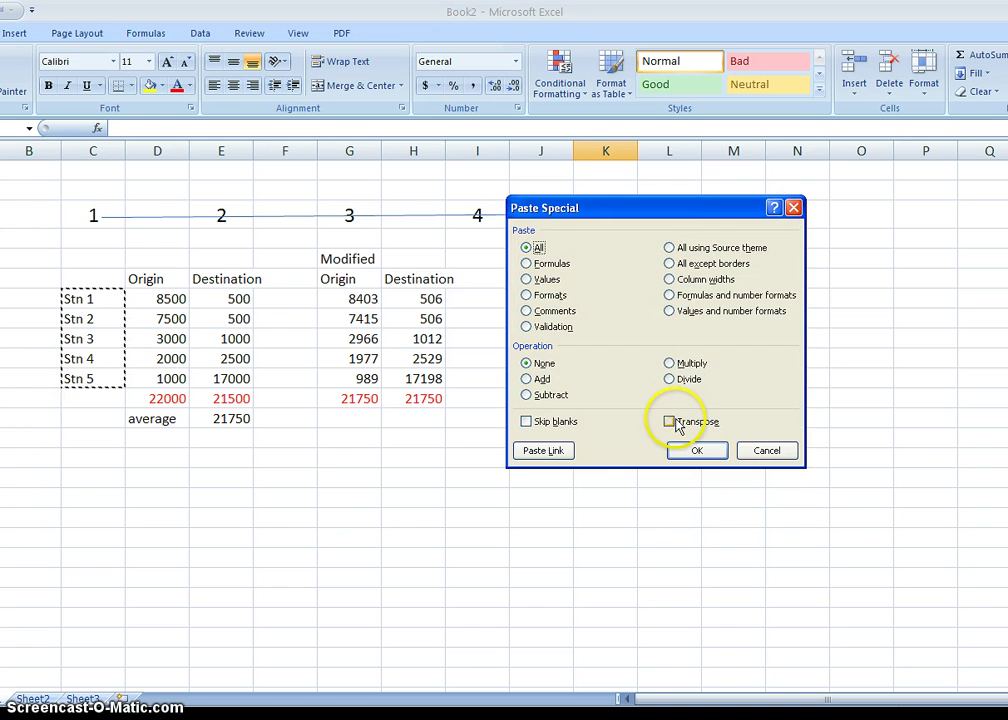
left_click(670, 422)
left_click(695, 451)
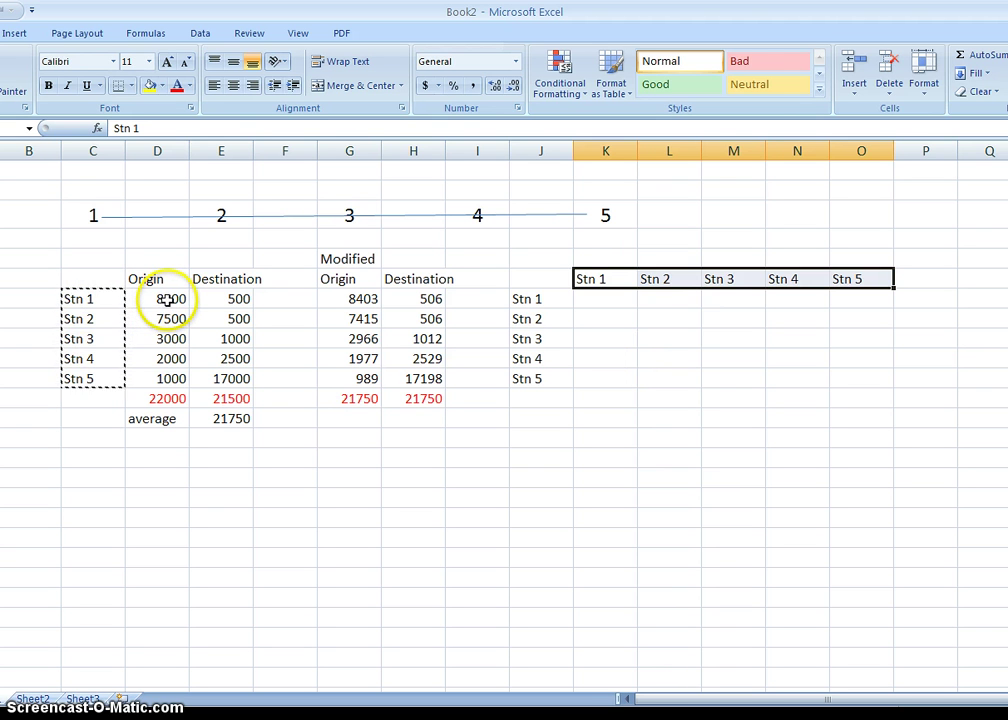
Copy the unmodified origin values from D7:D11 to P7:P11
left_click_drag(167, 299, 161, 380)
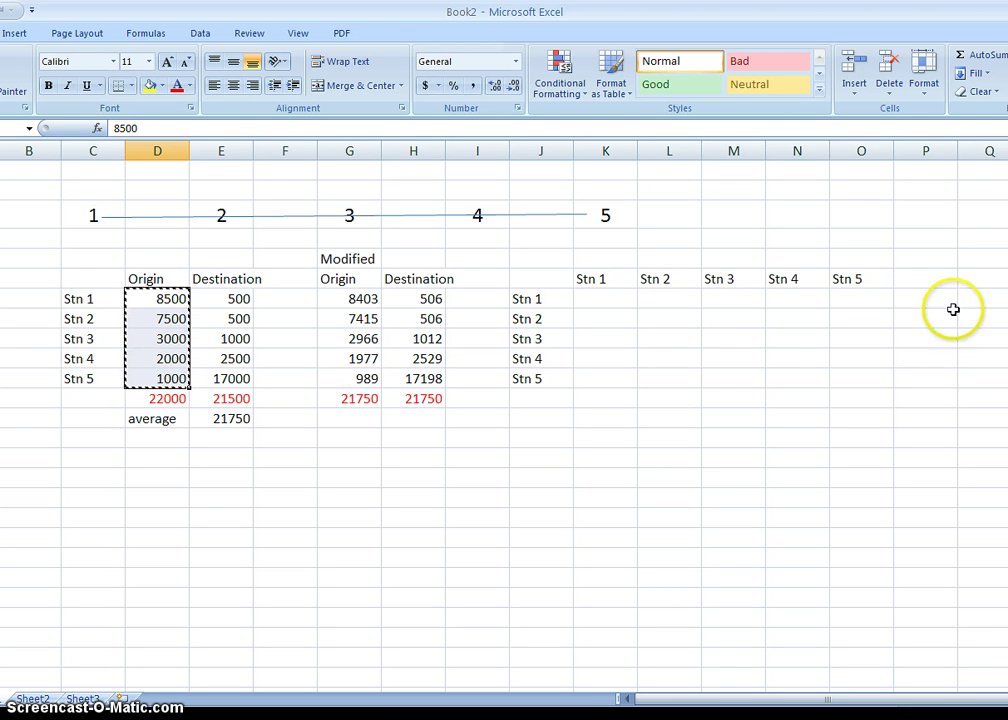
left_click(922, 297)
key("ctrl+v")
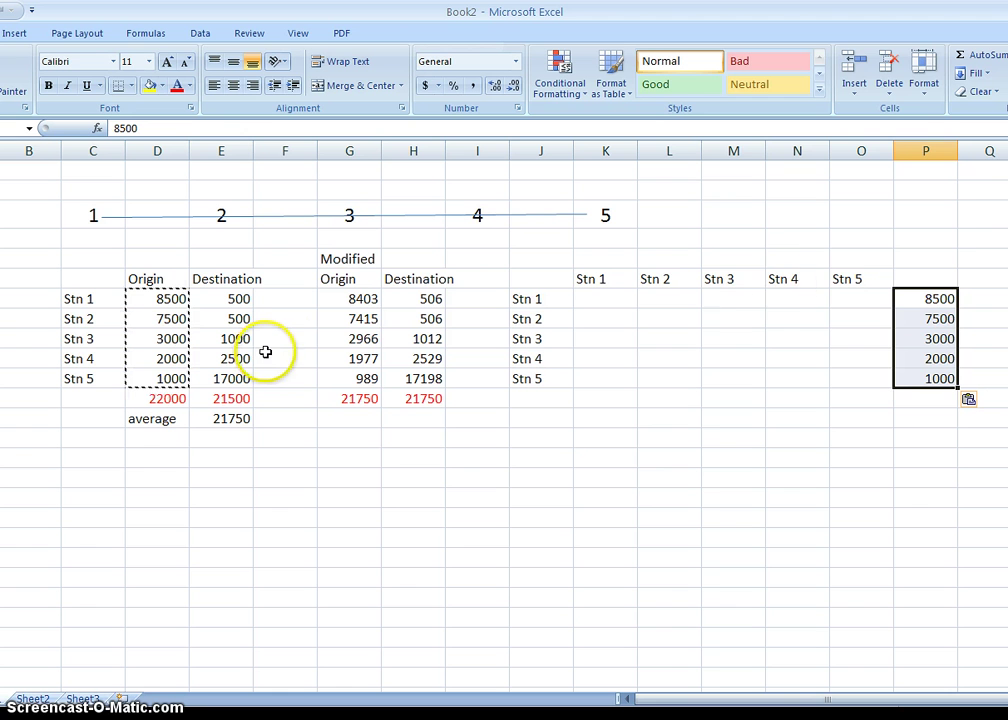
Replace the value in P7 with the formula =G7 to link it to the modified origin of Stn 1
left_click(927, 298)
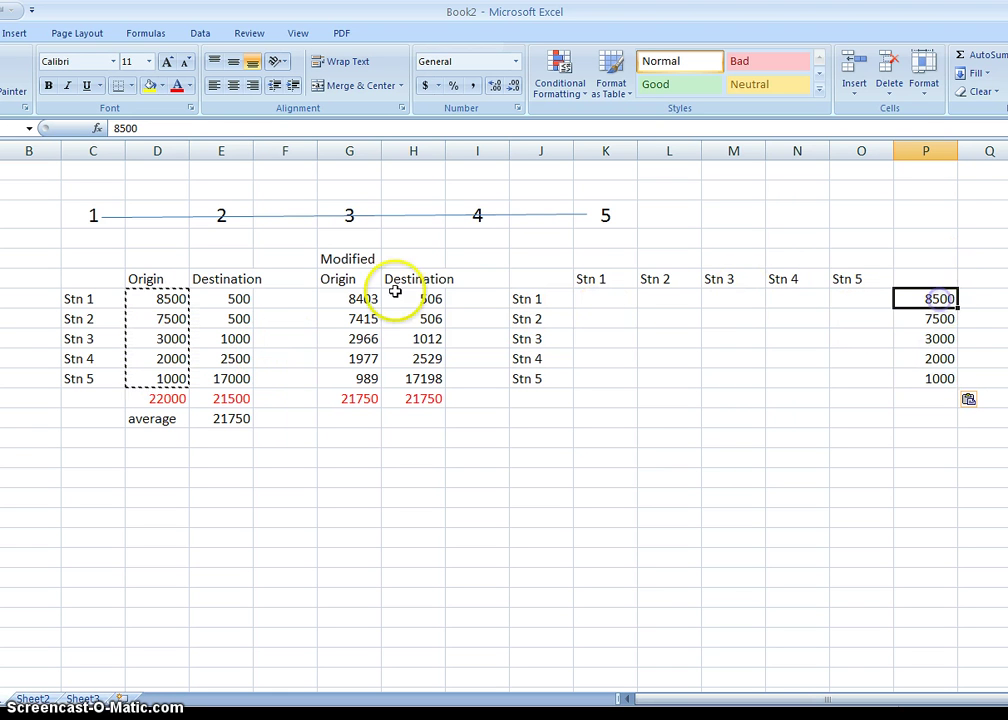
left_click(370, 300)
left_click_drag(370, 300, 367, 377)
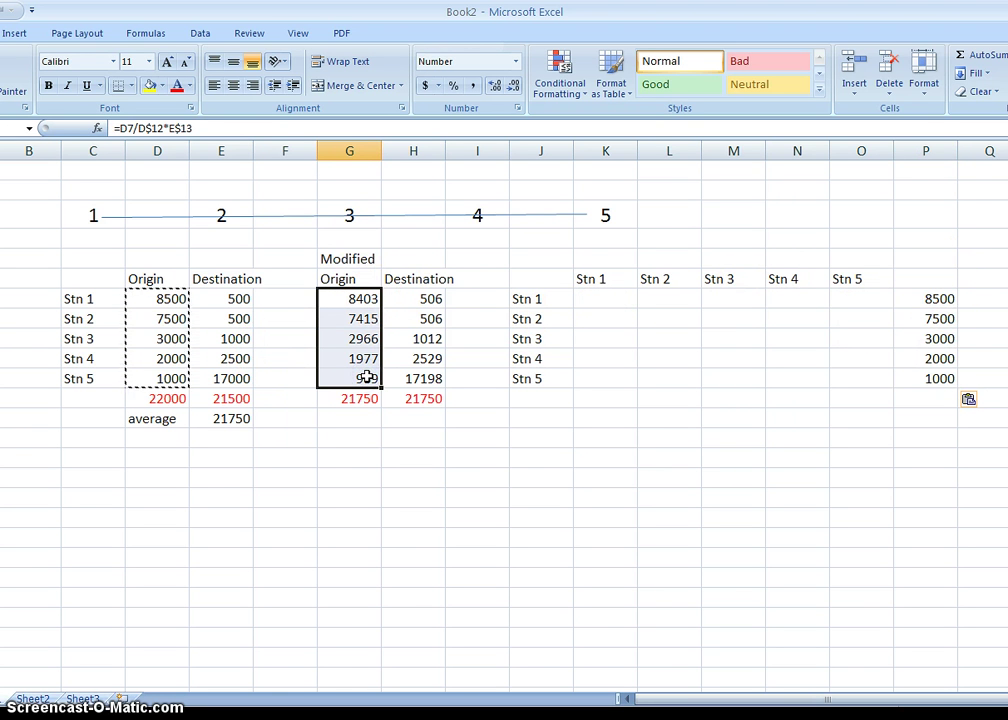
left_click(931, 296)
type("=")
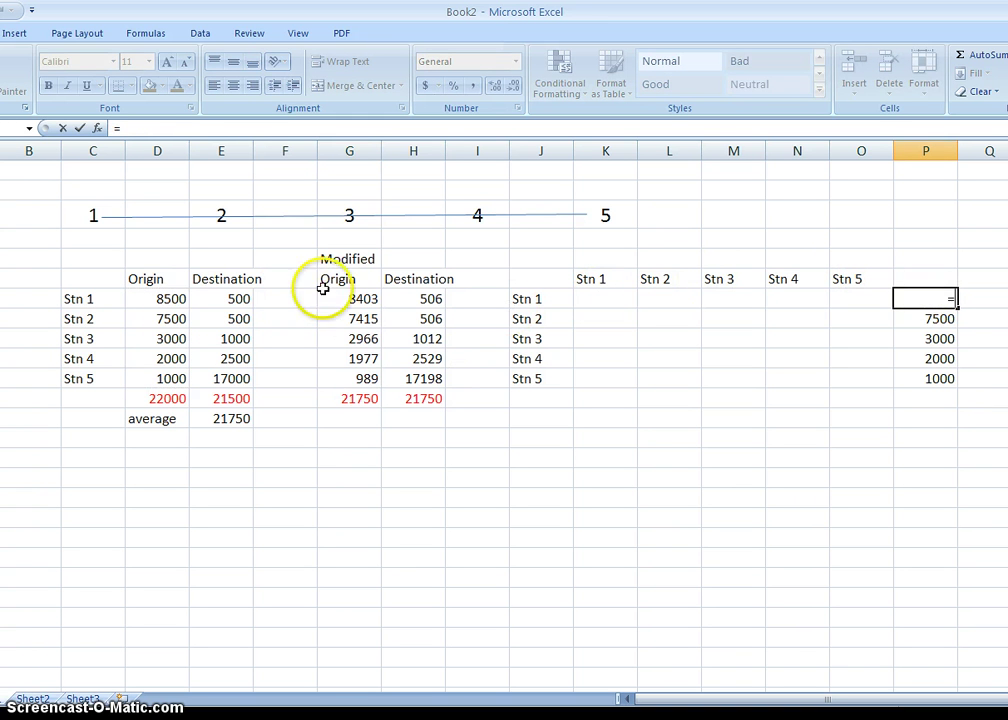
key("Return")
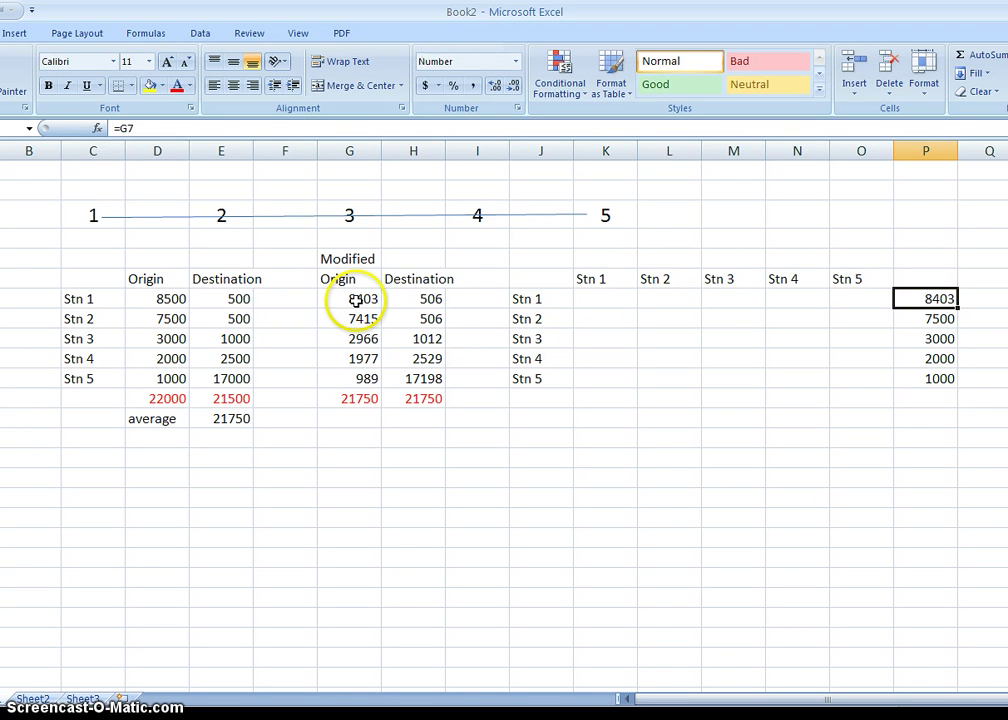
Copy the P7 link formula down to P8:P11 so the remaining stations use their modified origins
key("Down")
key("shift+Down")
key("shift+Down")
key("shift+Down")
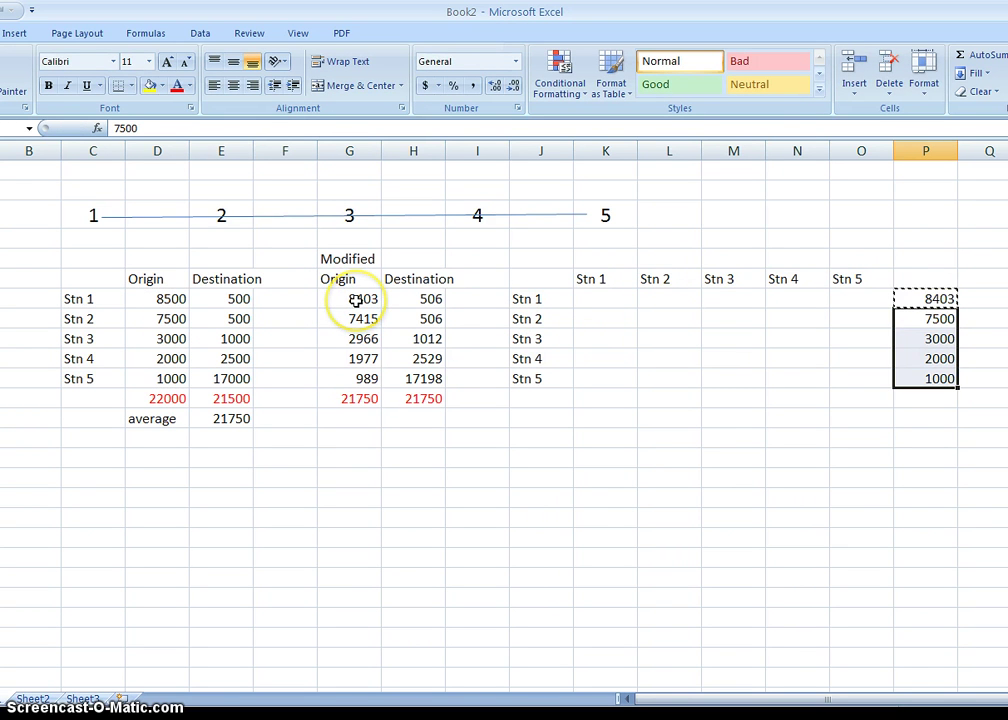
key("ctrl+v")
key("Down")
key("Left")
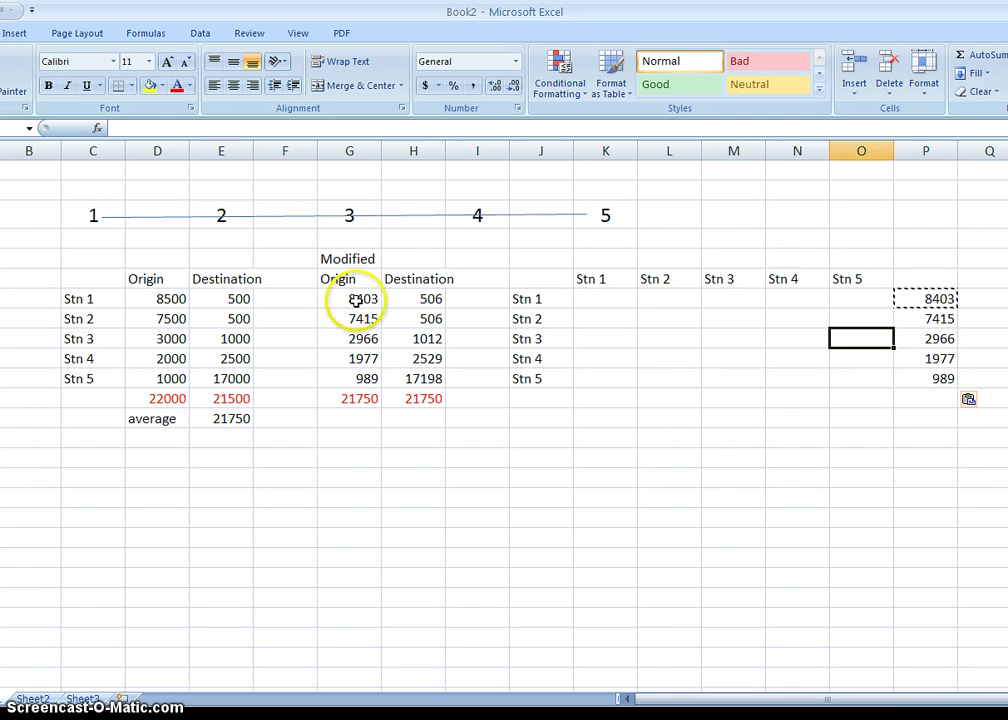
Paste the modified destinations from H7:H11 into K12:O12 as transposed values
left_click_drag(430, 298, 432, 375)
key("ctrl+c")
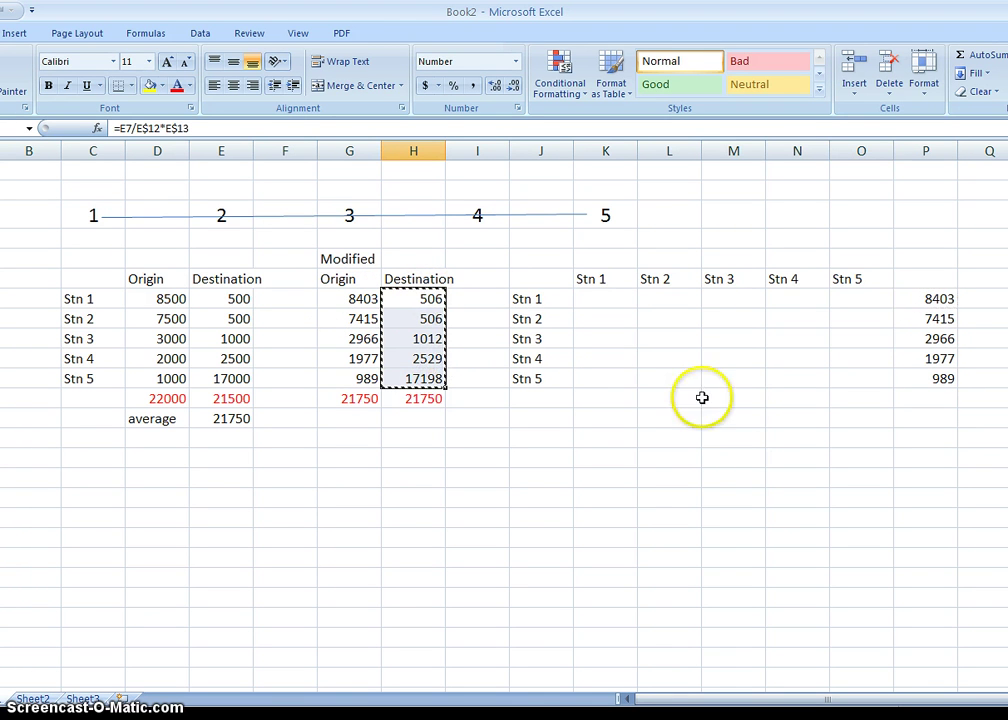
left_click(607, 401)
right_click(606, 401)
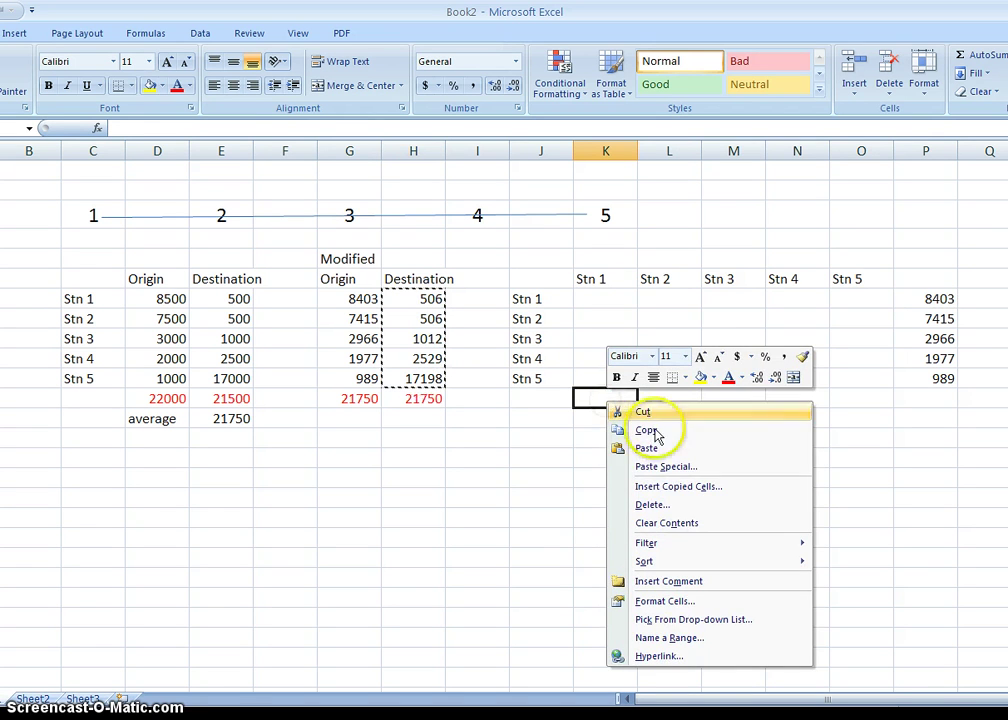
left_click(668, 467)
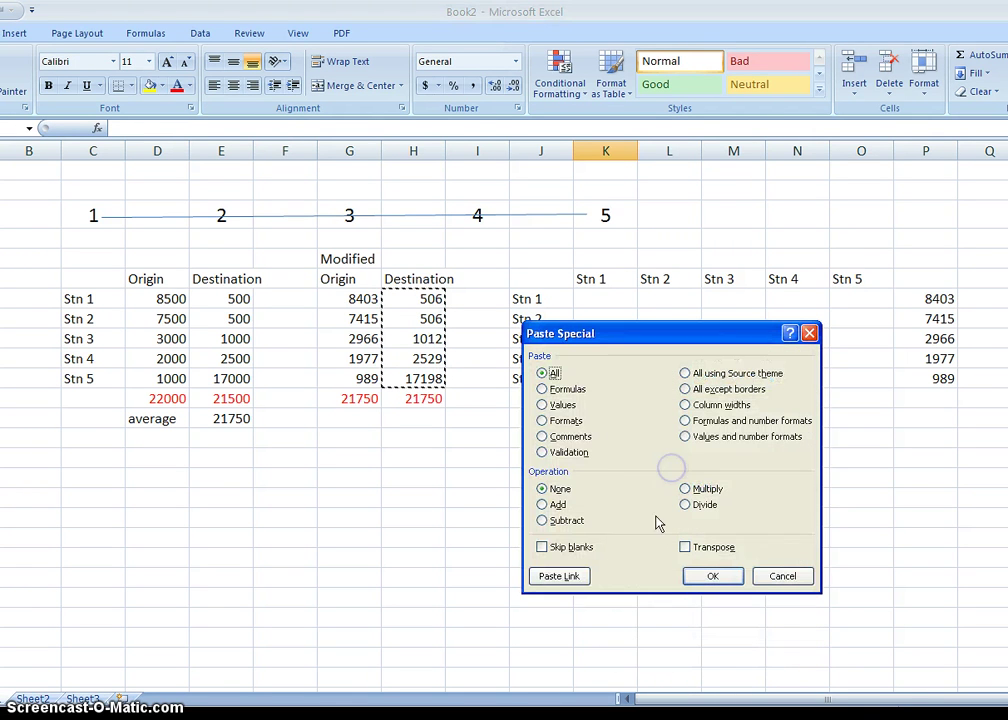
left_click(553, 405)
left_click(685, 546)
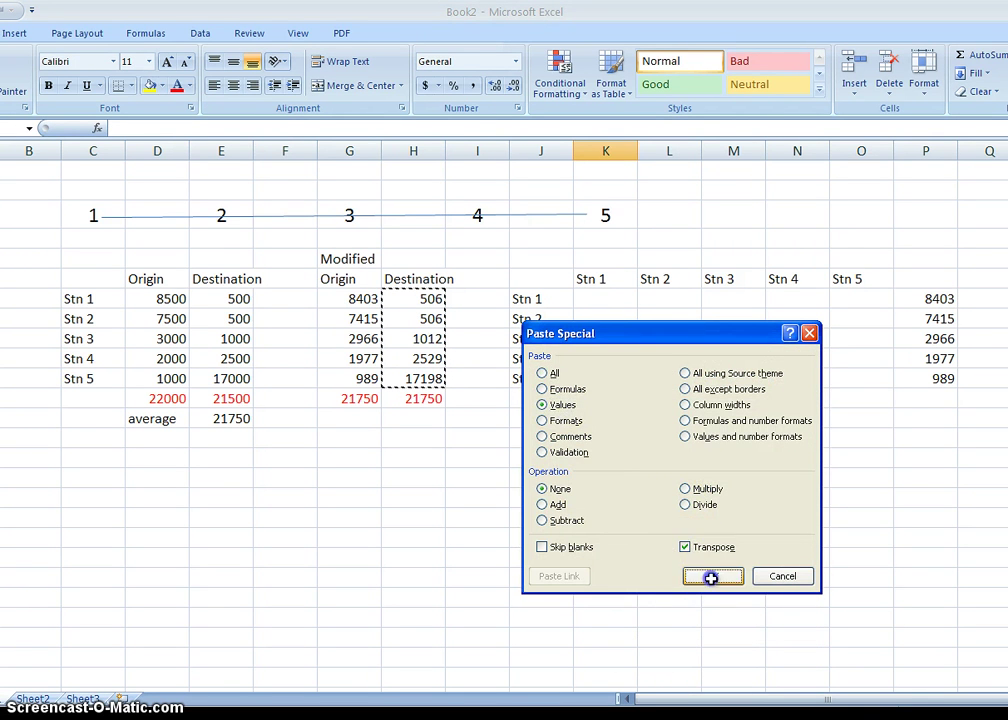
left_click(712, 576)
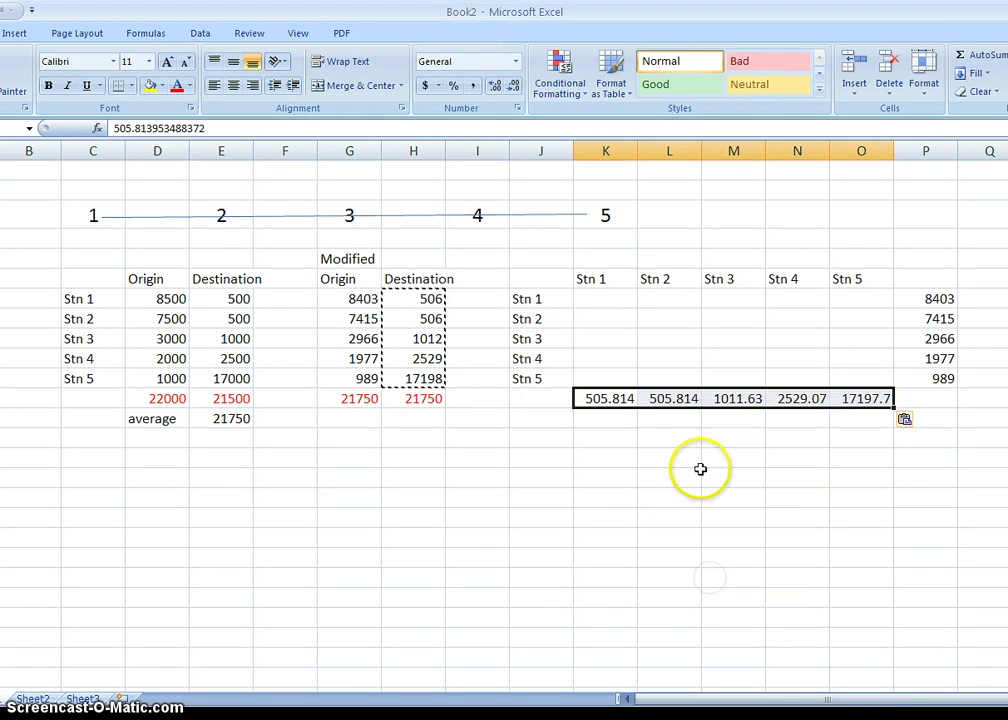
Format the destination totals in K12:O12 to show no decimal places
left_click(511, 85)
left_click(512, 85)
left_click(512, 85)
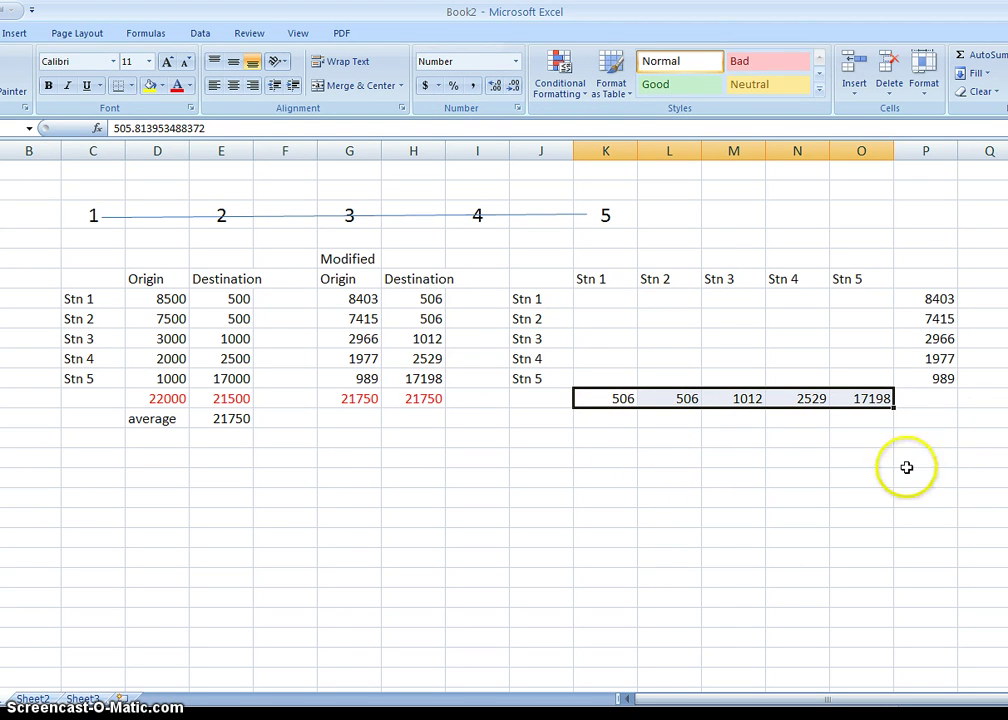
Sum the modified origins P7:P11 in P12 with AutoSum
left_click(939, 398)
left_click(970, 54)
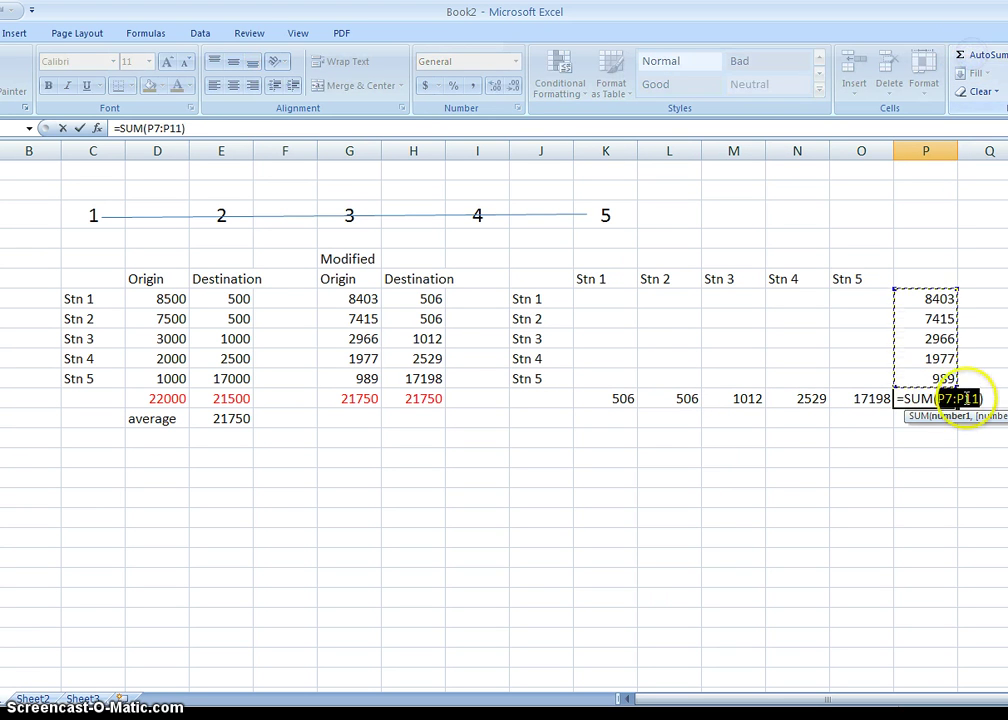
key("Return")
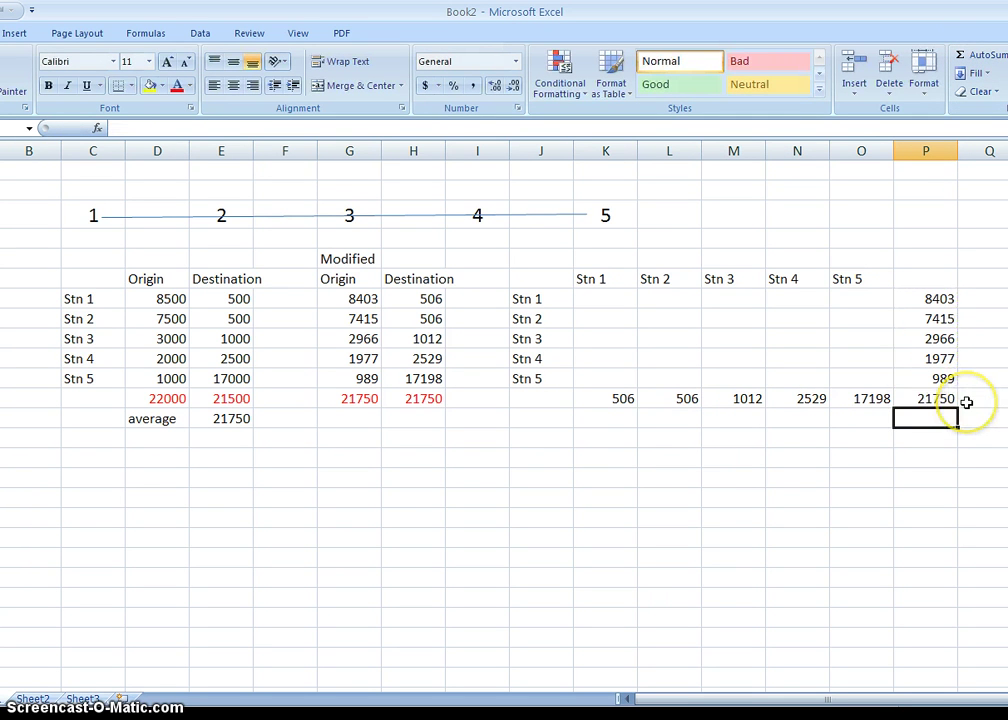
key("Up")
key("Up")
key("Up")
key("Up")
key("Up")
key("Left")
key("Left")
key("Left")
key("Left")
key("Up")
key("Left")
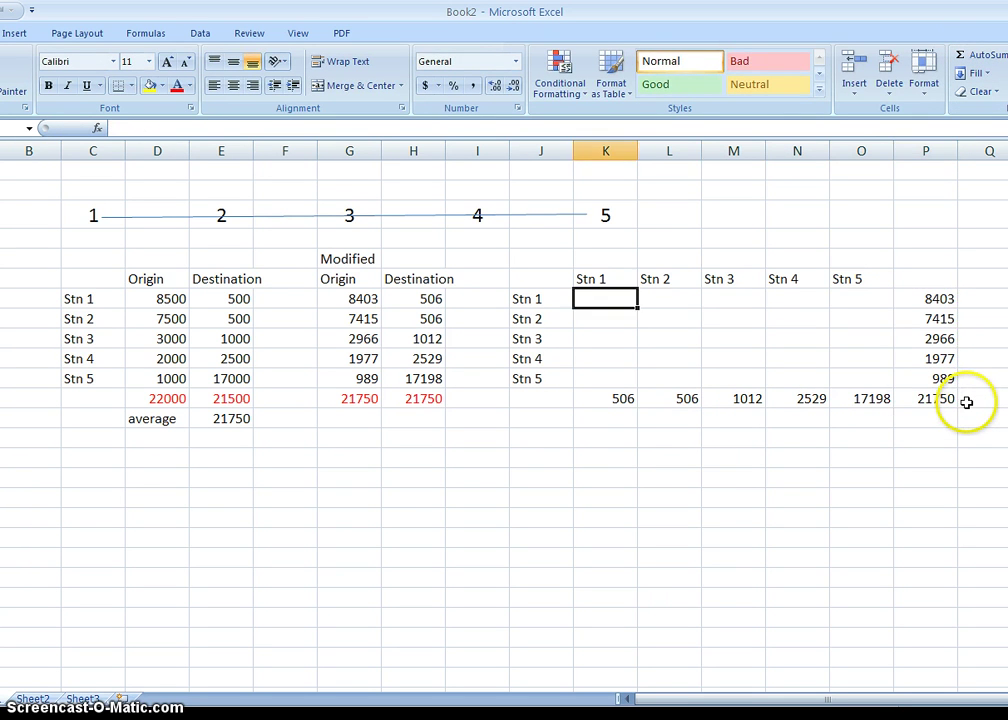
key("Down")
key("Right")
key("Down")
key("Left")
key("Down")
key("Left")
key("Right")
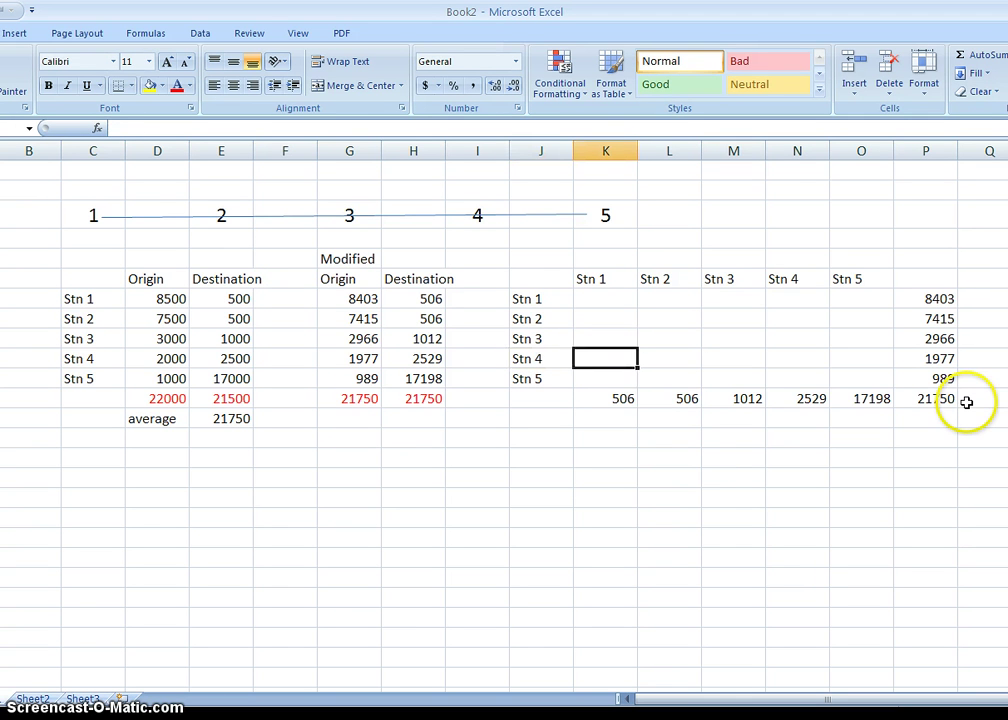
Enter the formula =P7*K12/P12 in K7 for the Stn 1 to Stn 1 trips
key("Up")
key("Up")
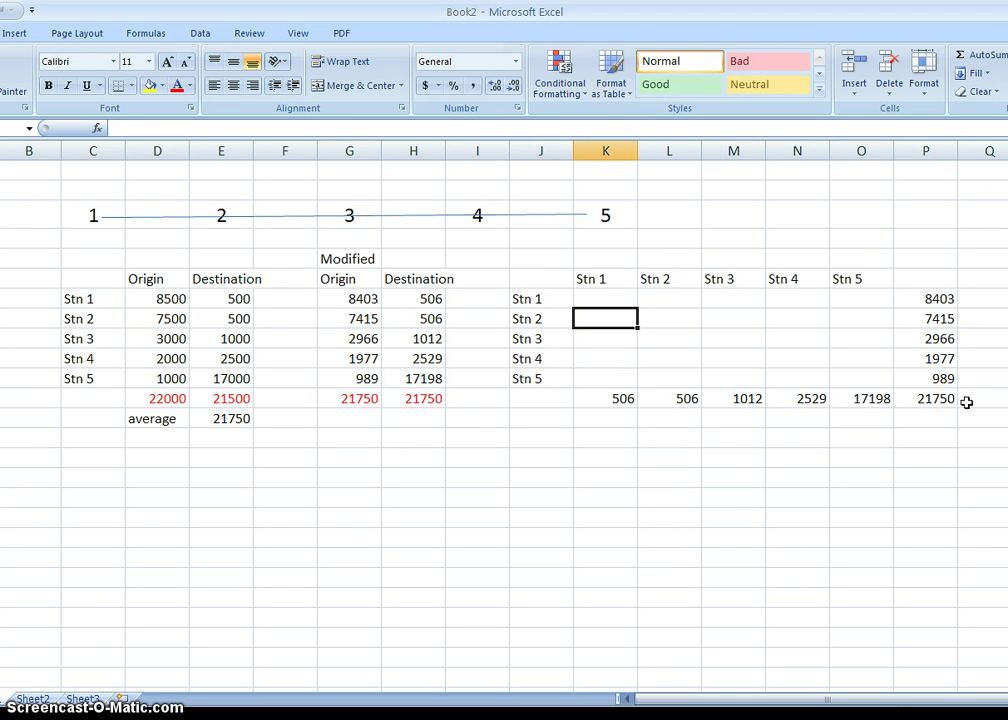
type("=")
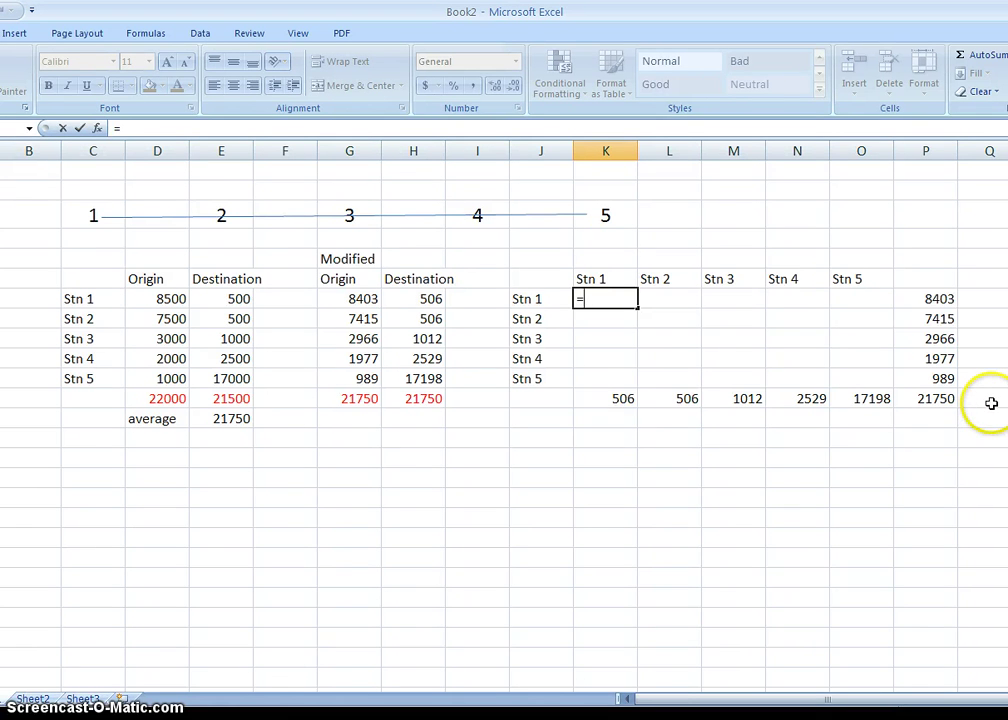
left_click(944, 299)
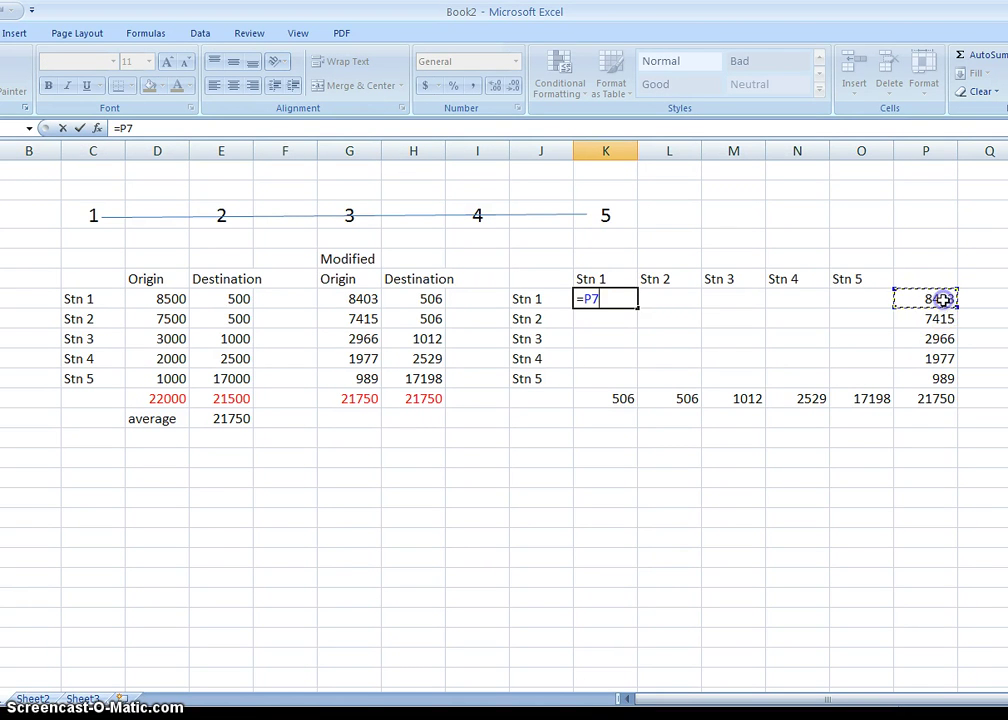
type("*")
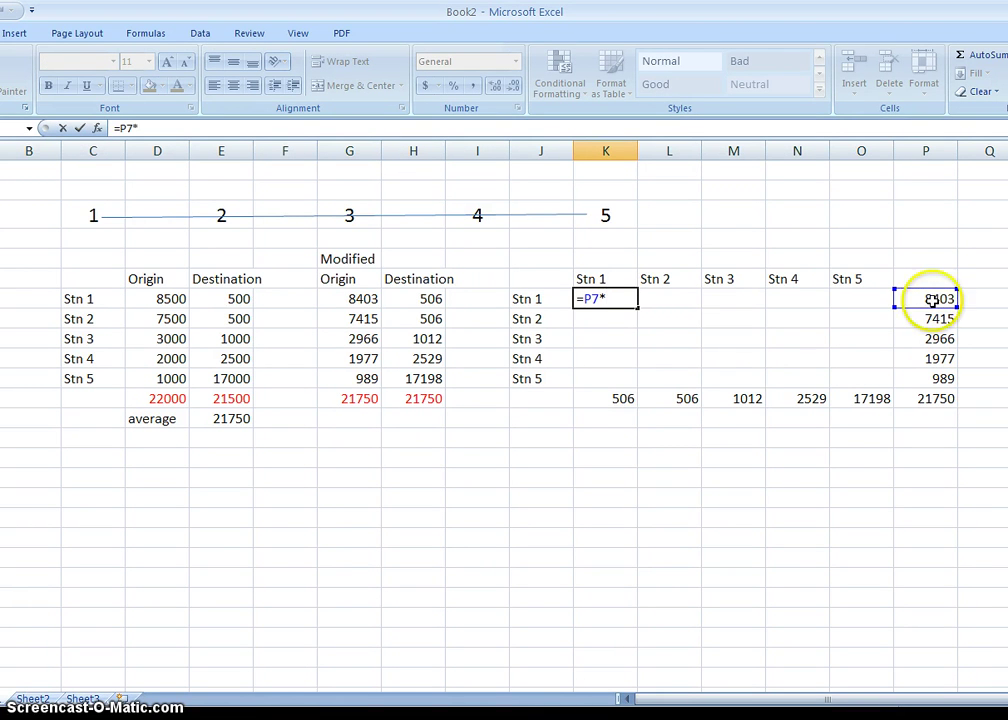
left_click(606, 403)
type("/")
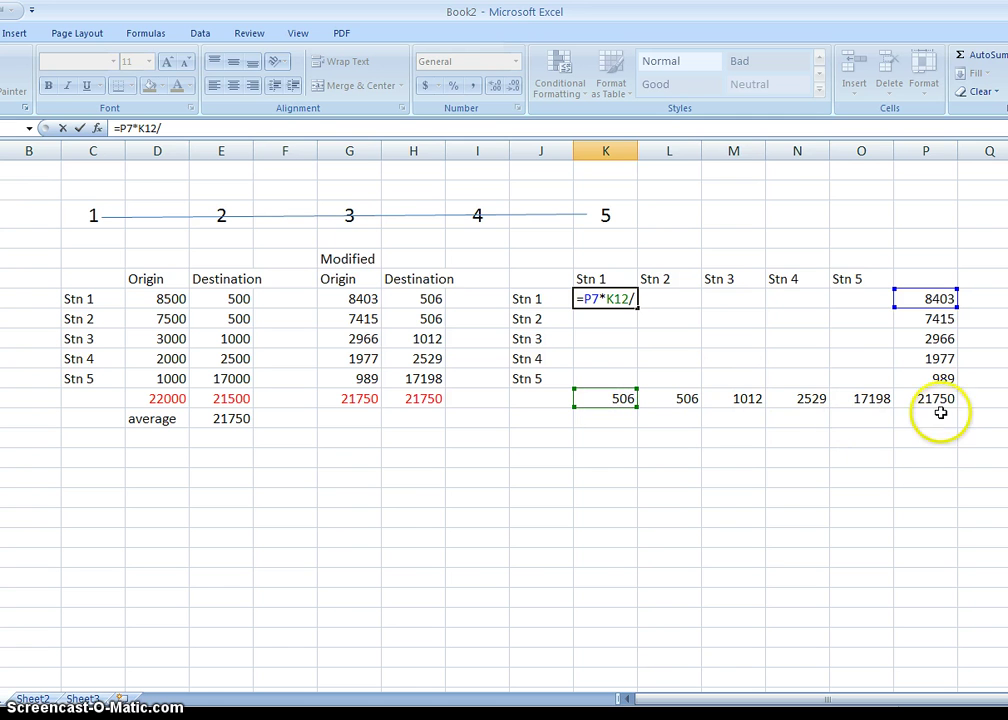
left_click(939, 400)
key("Return")
key("Up")
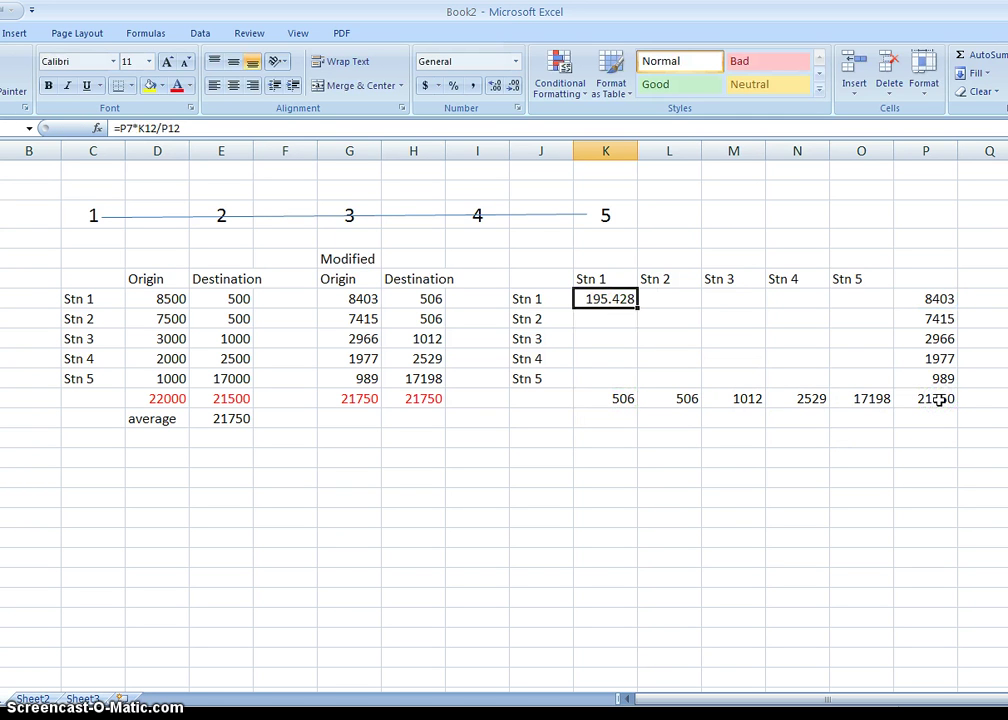
Lock the references in K7 so the formula reads =$P7*K$12/$P$12
key("F2")
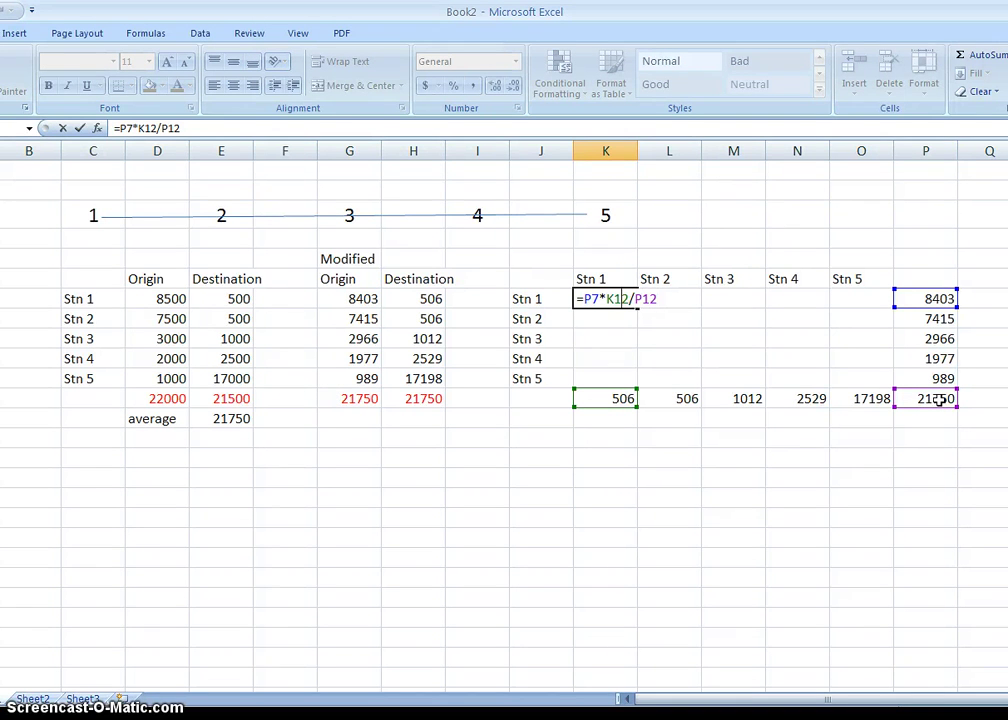
left_click(928, 298)
type("$")
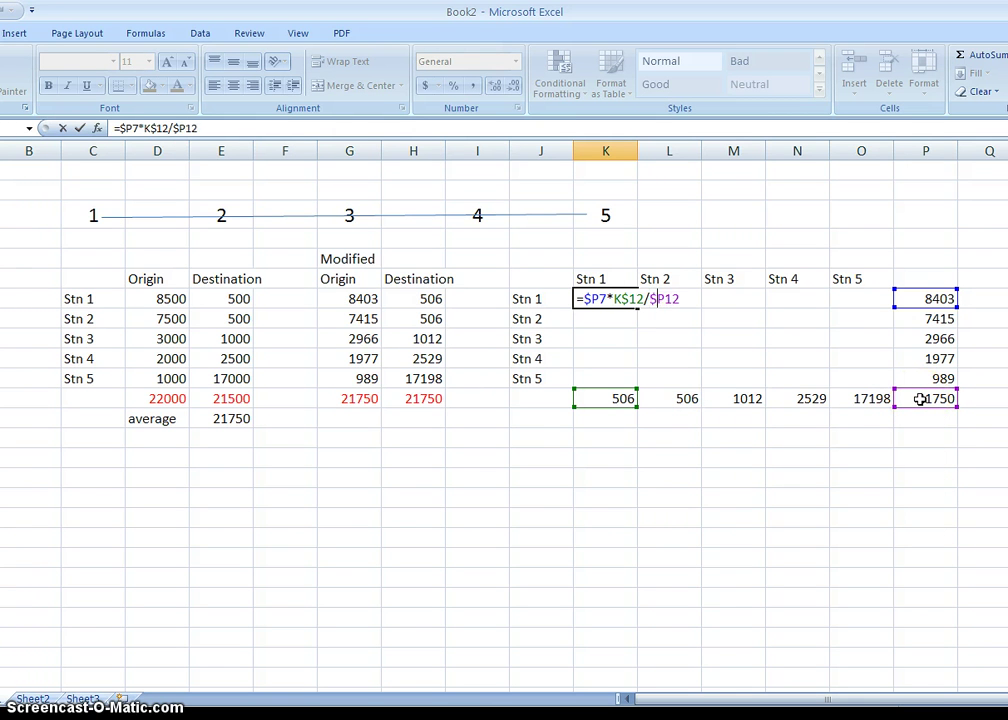
key("Return")
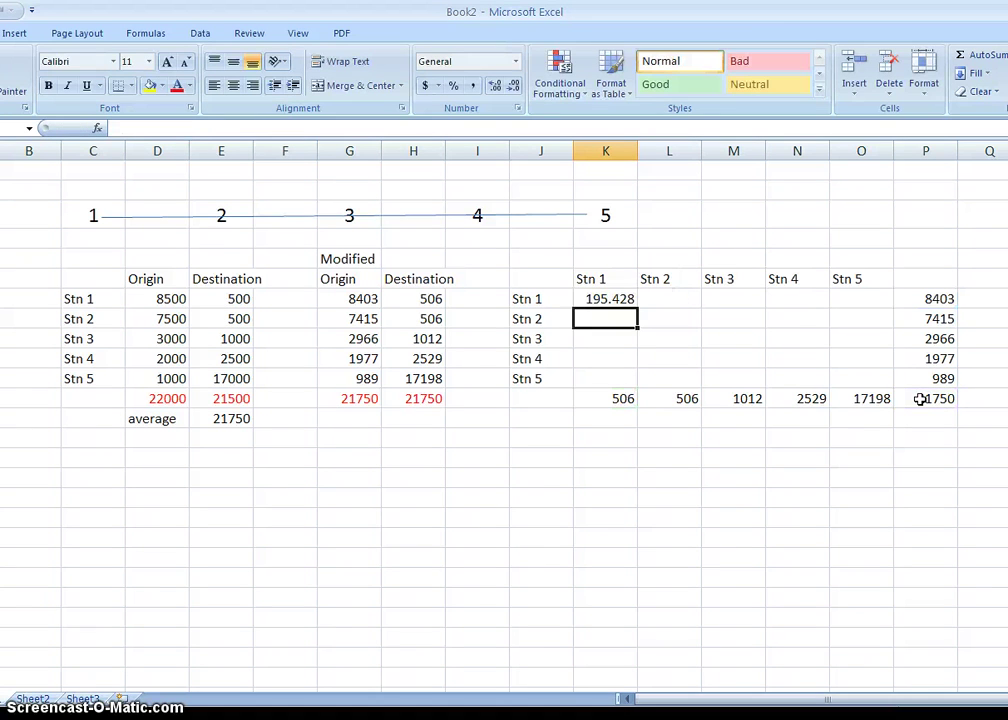
Format K7 to show no decimal places
key("Up")
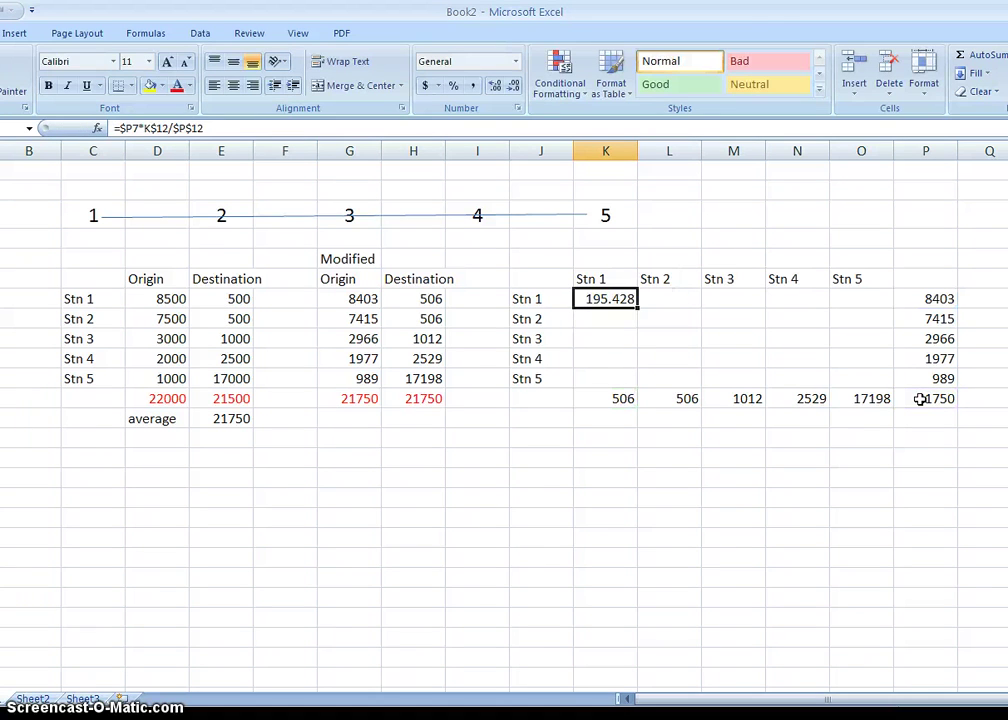
left_click(512, 87)
left_click(512, 87)
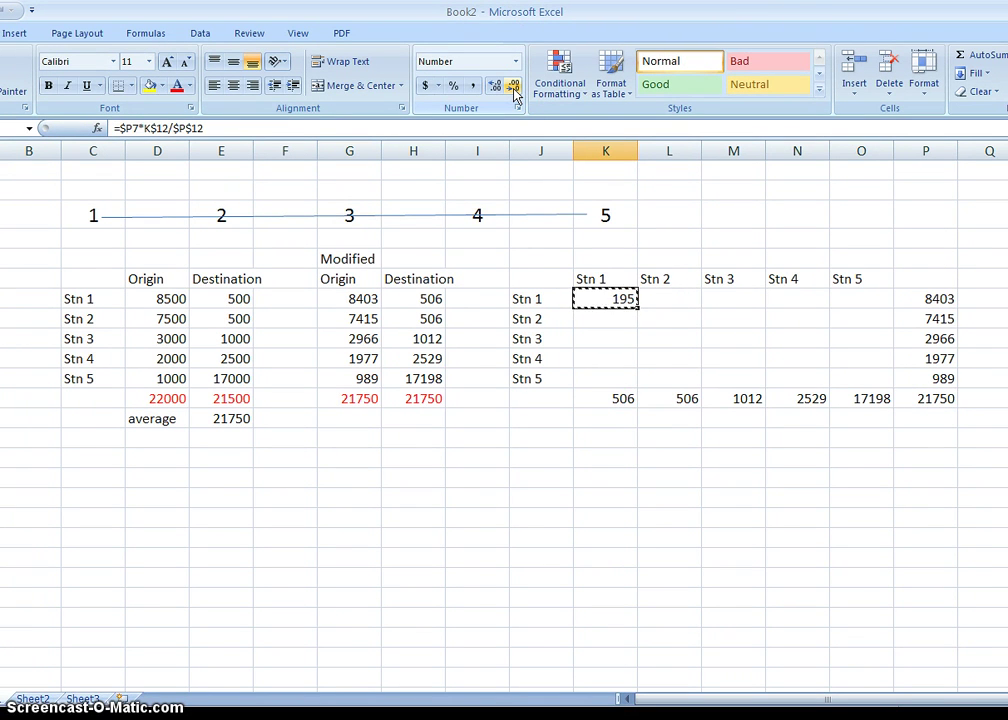
Copy the K7 formula across L7:O7 to fill the Stn 1 row of the matrix
key("Right")
key("shift+Right")
key("shift+Right")
key("shift+Right")
key("ctrl+v")
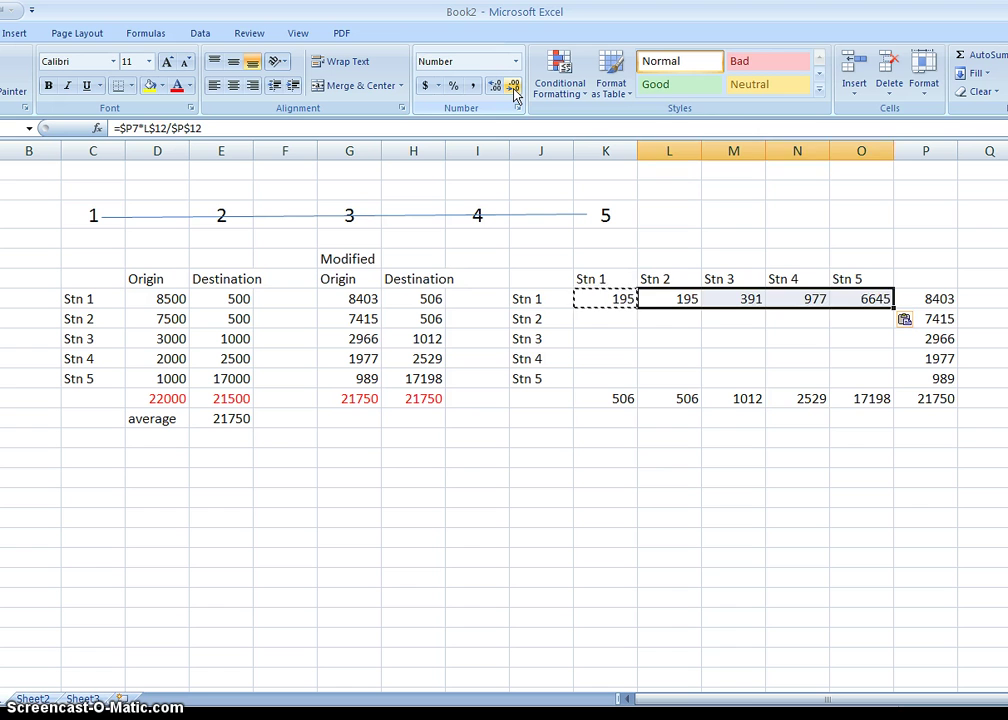
Copy the Stn 1 row formulas K7:O7 down into K8:O11 for Stn 2 through Stn 5
key("shift+Left")
key("shift+Left")
key("shift+Left")
key("Left")
key("shift+Right")
key("shift+Right")
key("shift+Right")
key("shift+Right")
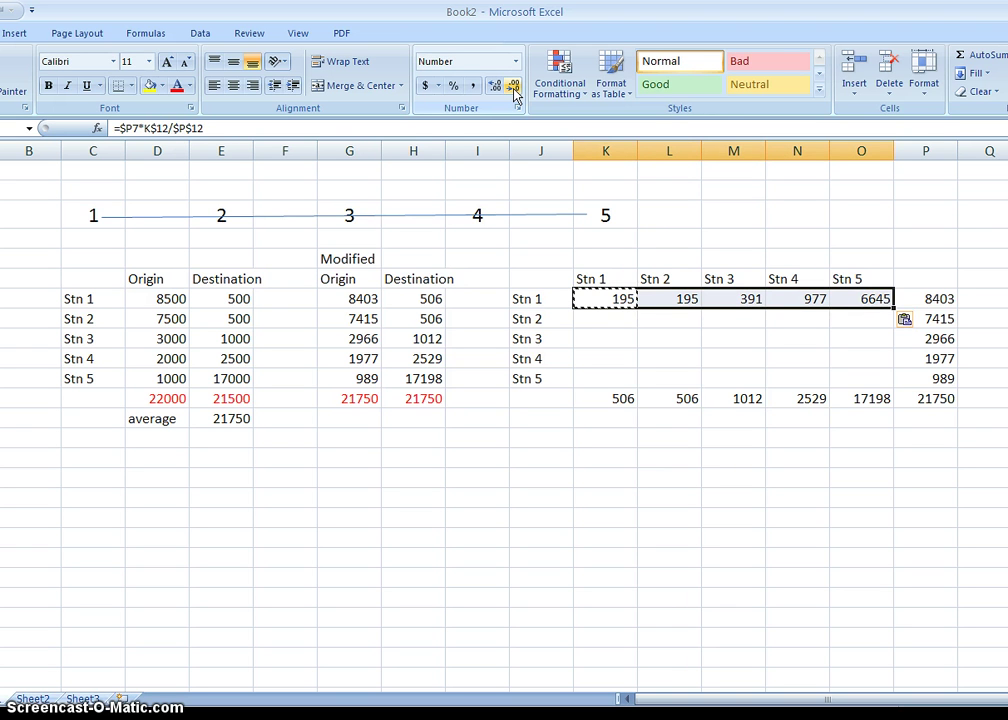
key("ctrl+c")
key("Down")
key("shift+Down")
key("shift+Down")
key("shift+Down")
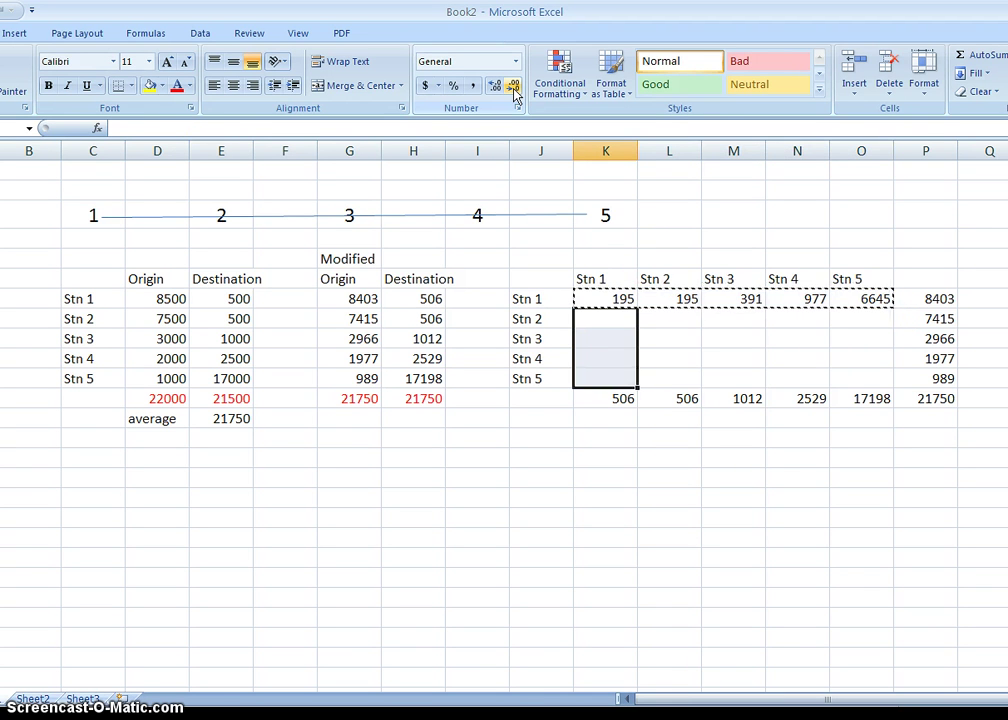
key("shift+Right")
key("shift+Right")
key("shift+Right")
key("shift+Right")
key("ctrl+v")
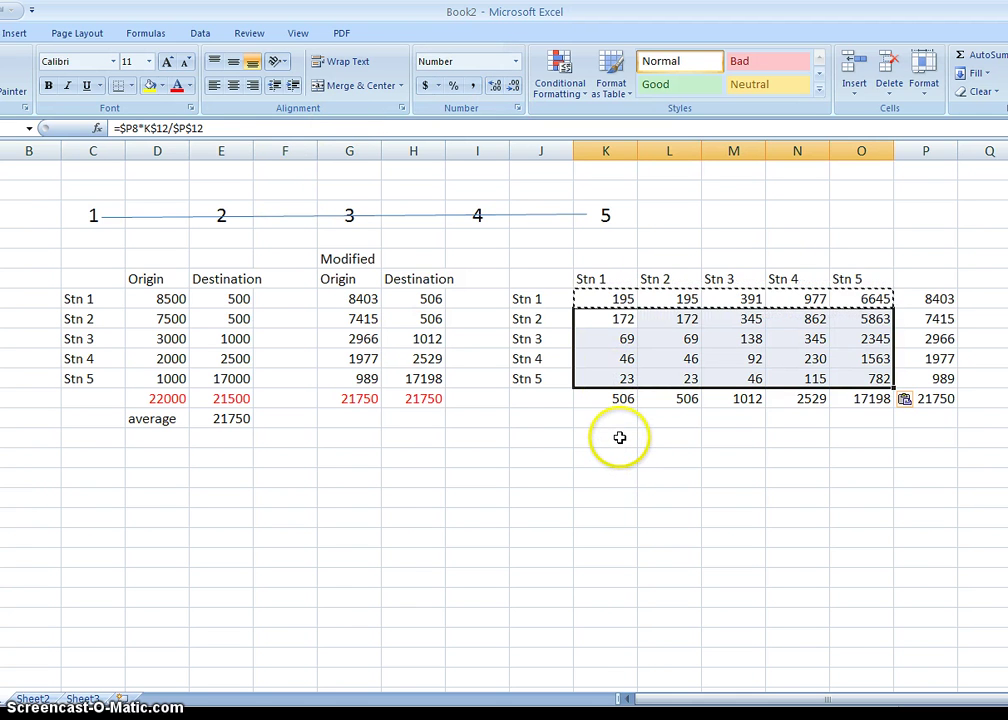
Set the font colour of the matrix values K7:O11 to red
left_click(612, 298)
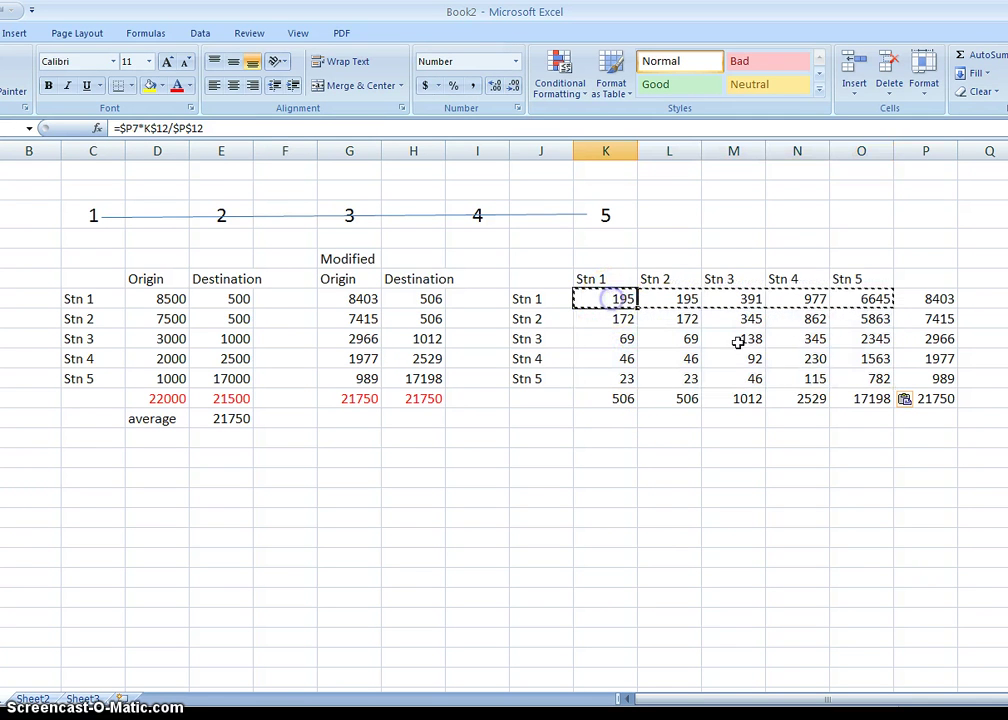
left_click(875, 379, "shift")
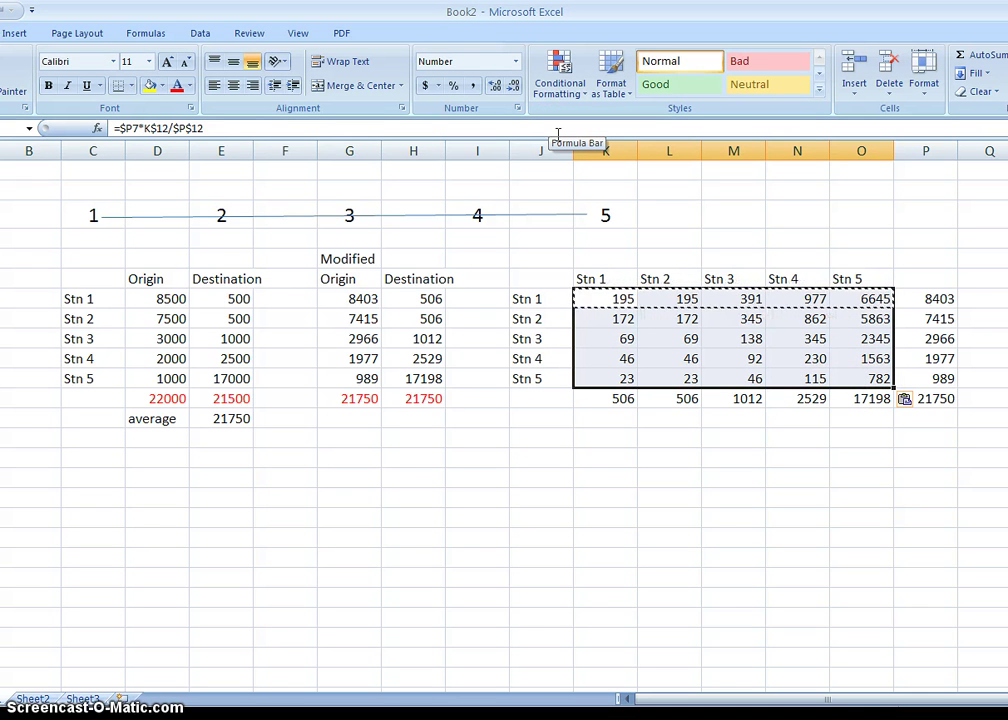
left_click(176, 88)
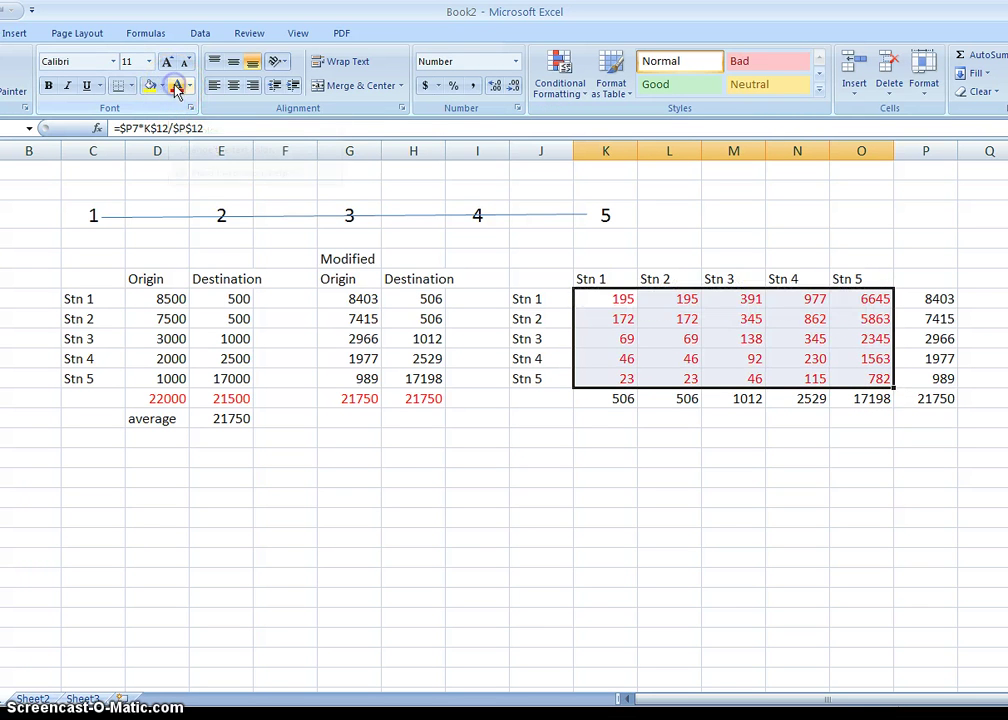
Sum the Stn 1 destination column K7:K11 in K14 with AutoSum
left_click(620, 436)
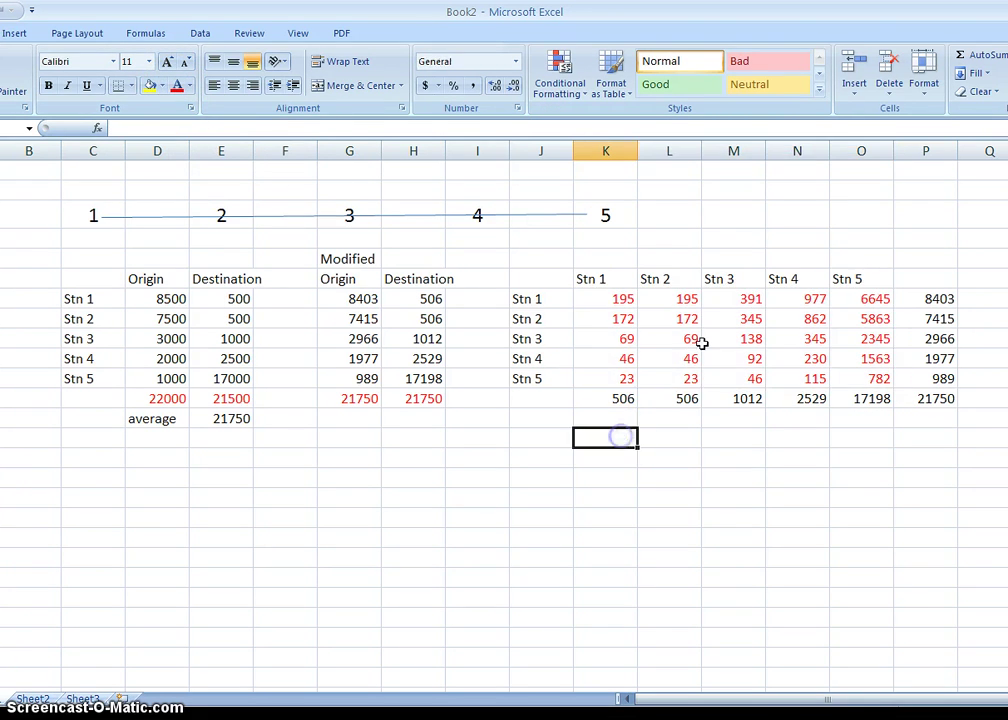
left_click(965, 62)
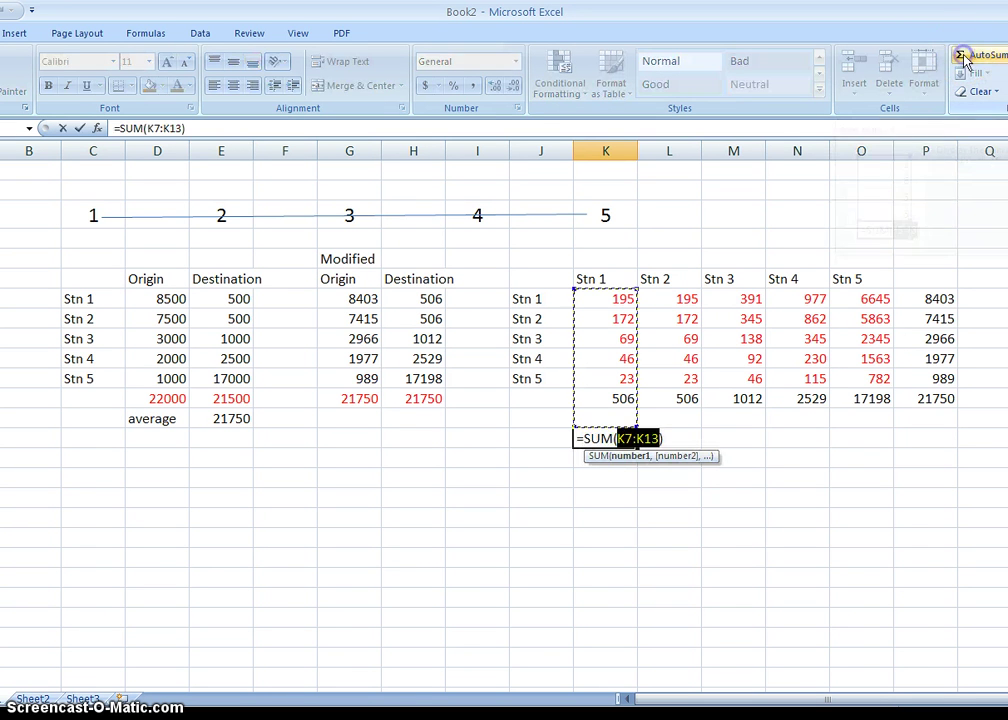
left_click(620, 299)
left_click_drag(620, 299, 612, 378)
key("Return")
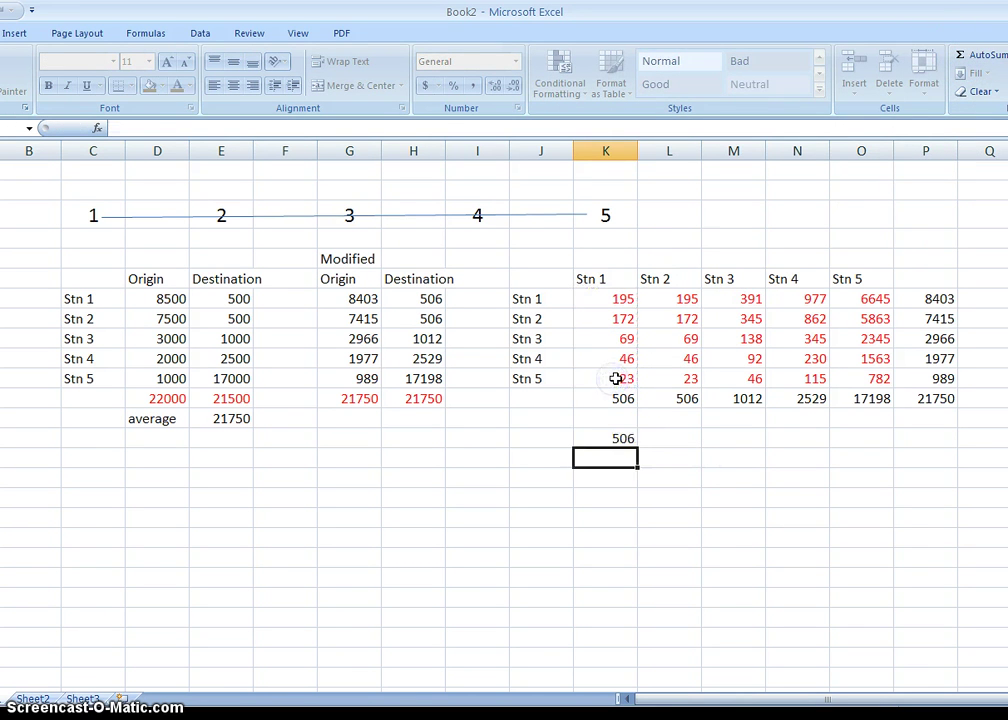
Copy the column sum in K14 across L14:O14 for Stn 2 through Stn 5
key("Up")
key("Up")
key("Down")
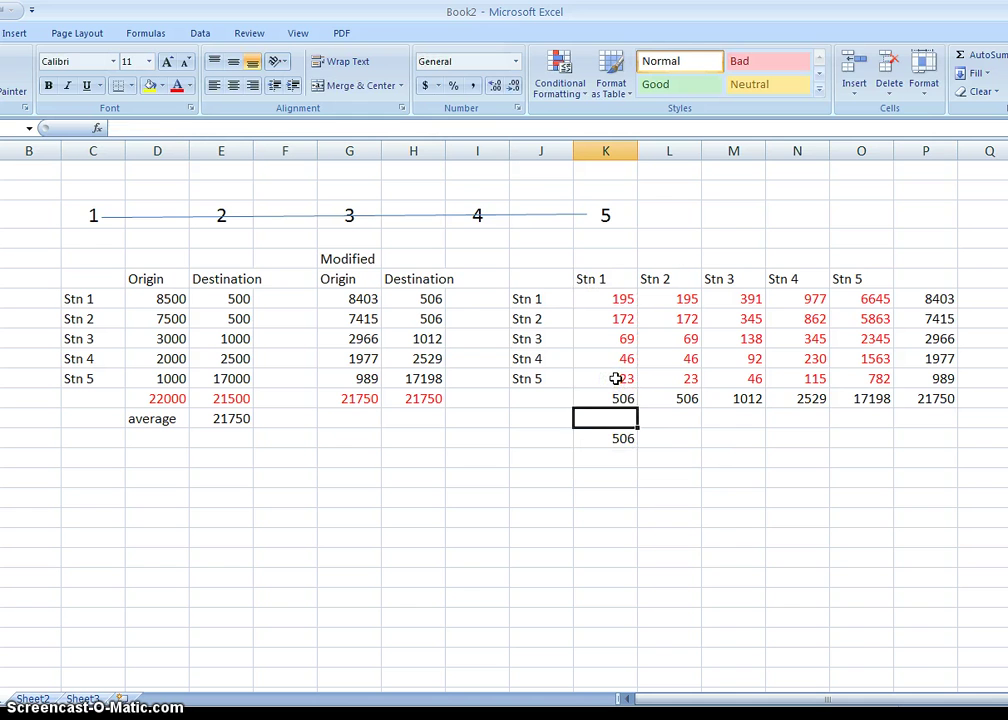
key("Down")
key("ctrl+c")
key("Right")
key("shift+Right")
key("shift+Right")
key("shift+Right")
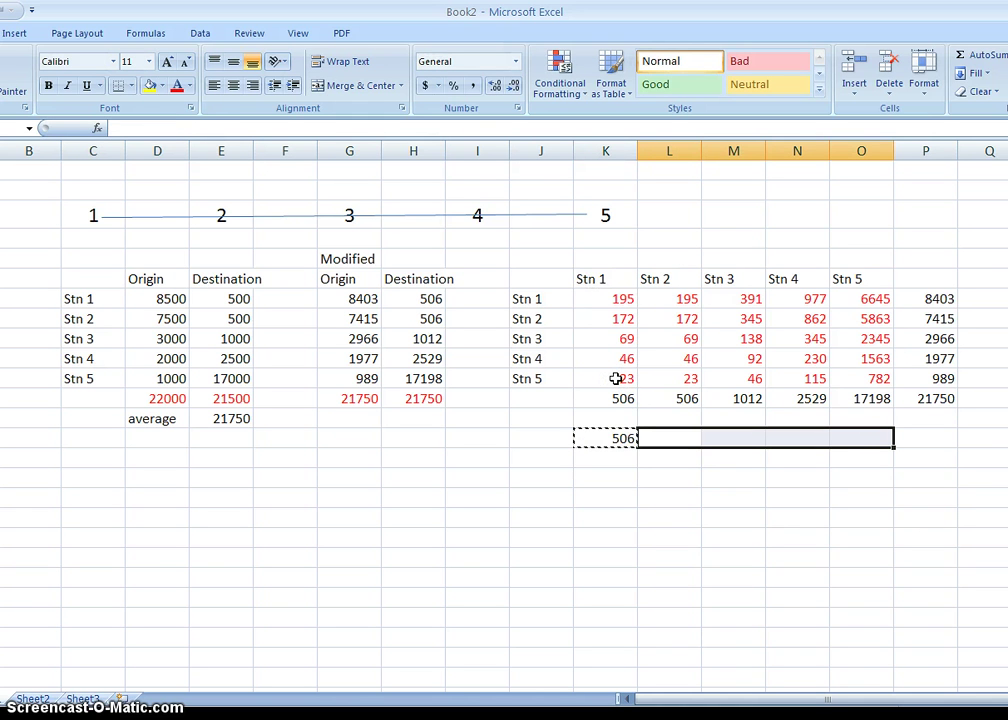
key("ctrl+v")
key("Right")
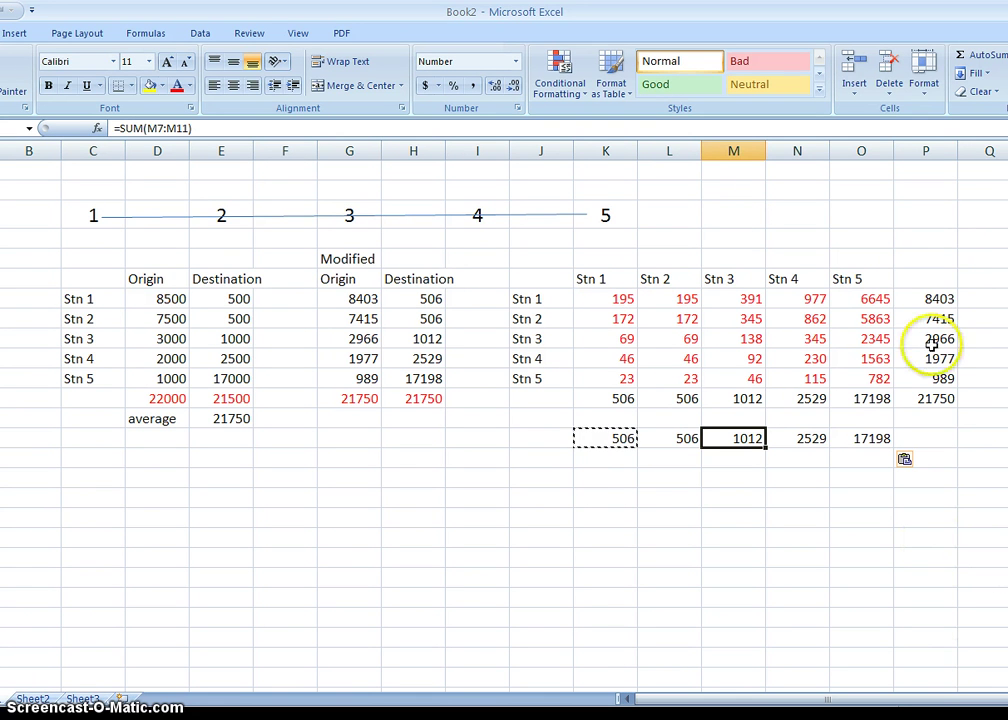
Sum the Stn 1 origin row K7:O7 in Q7 with AutoSum
left_click(987, 299)
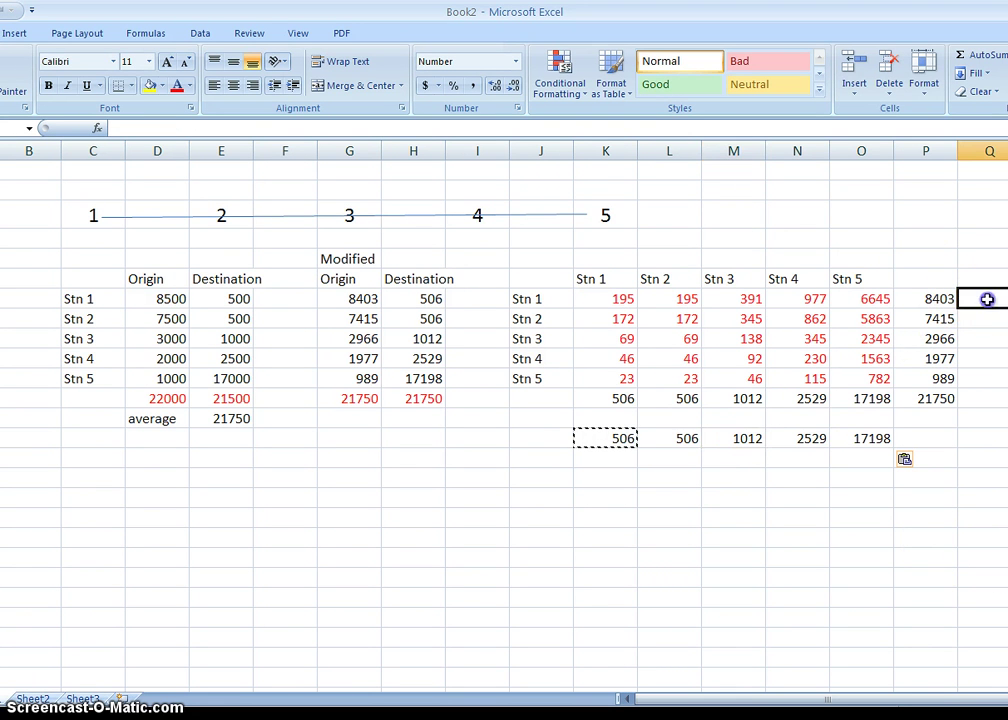
left_click(972, 54)
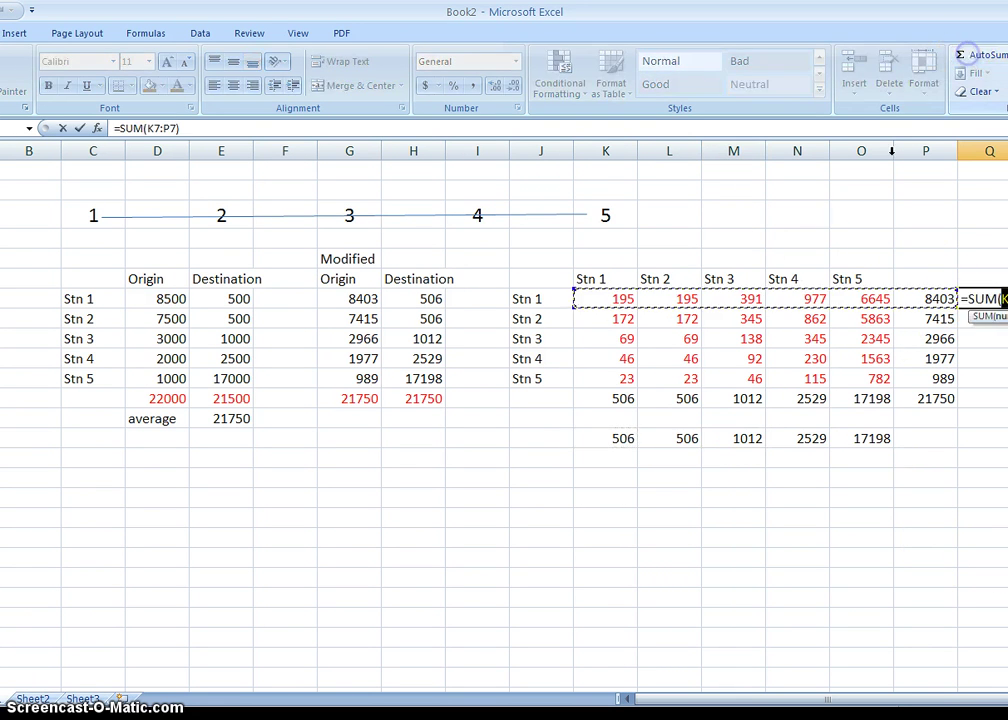
left_click_drag(621, 301, 850, 299)
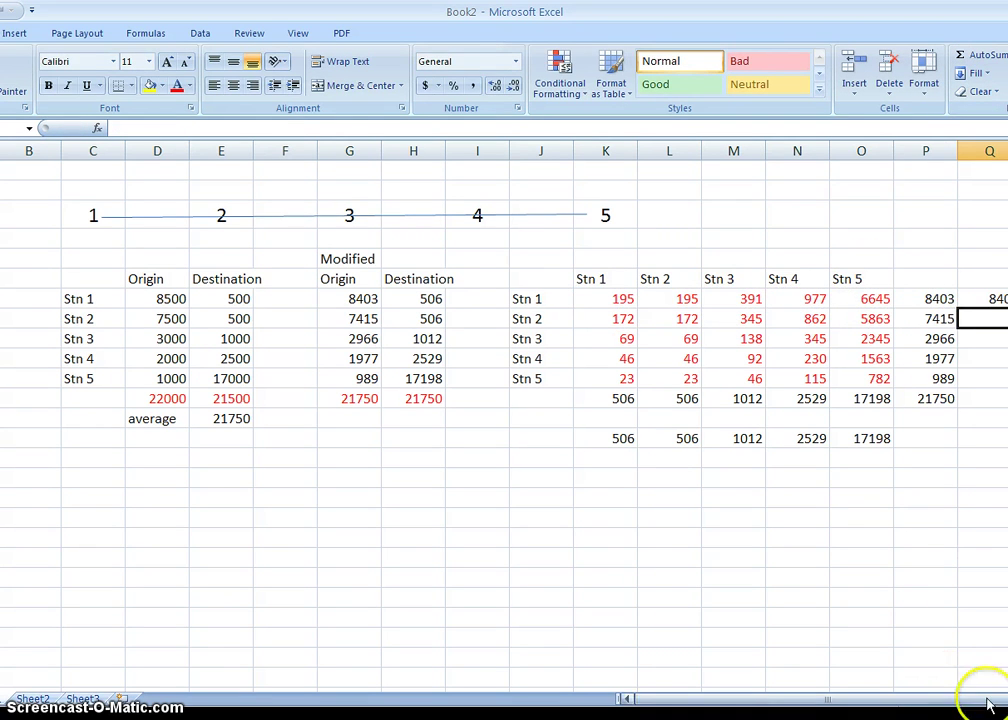
Fill the row sum in Q7 down to Q11 for the remaining stations
scroll(504, 400, "right", 1)
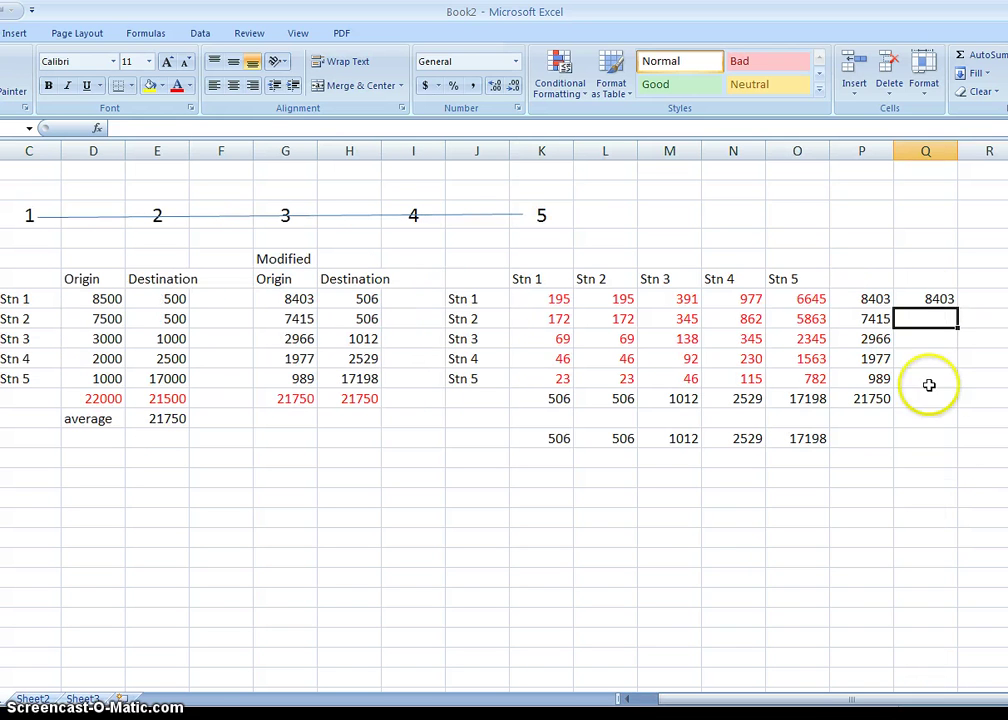
left_click(928, 299)
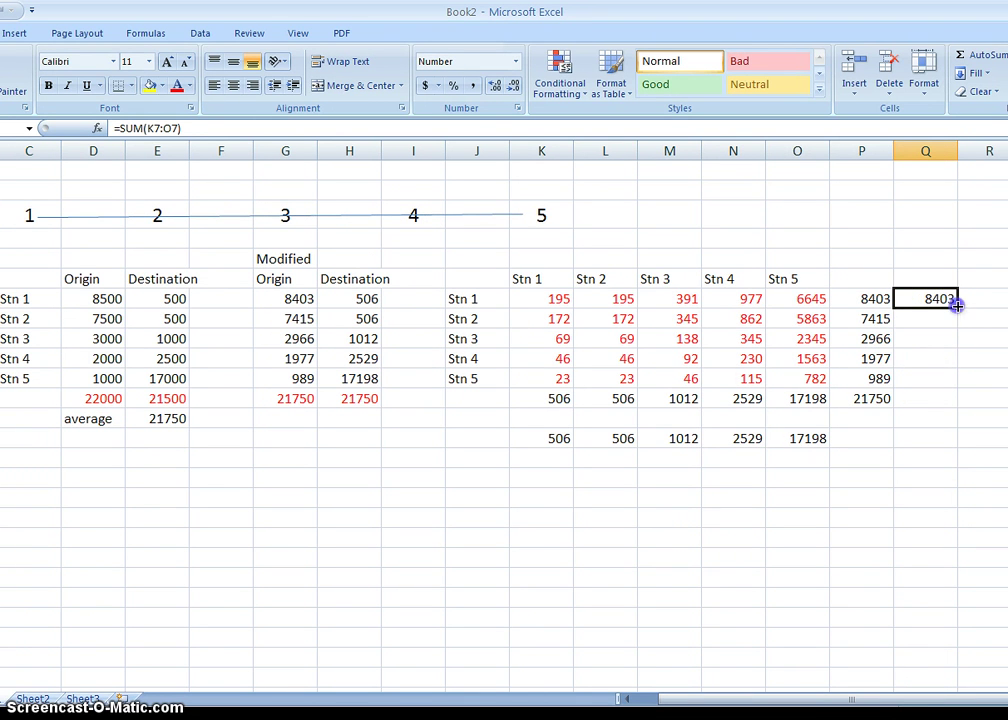
left_click_drag(957, 306, 952, 398)
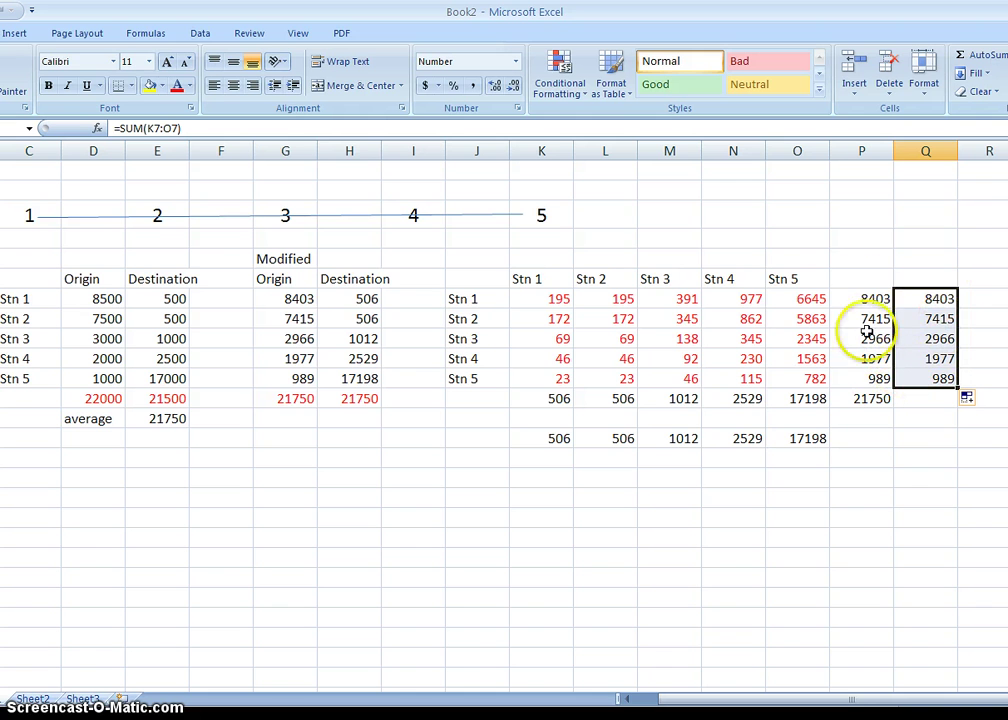
left_click(731, 518)
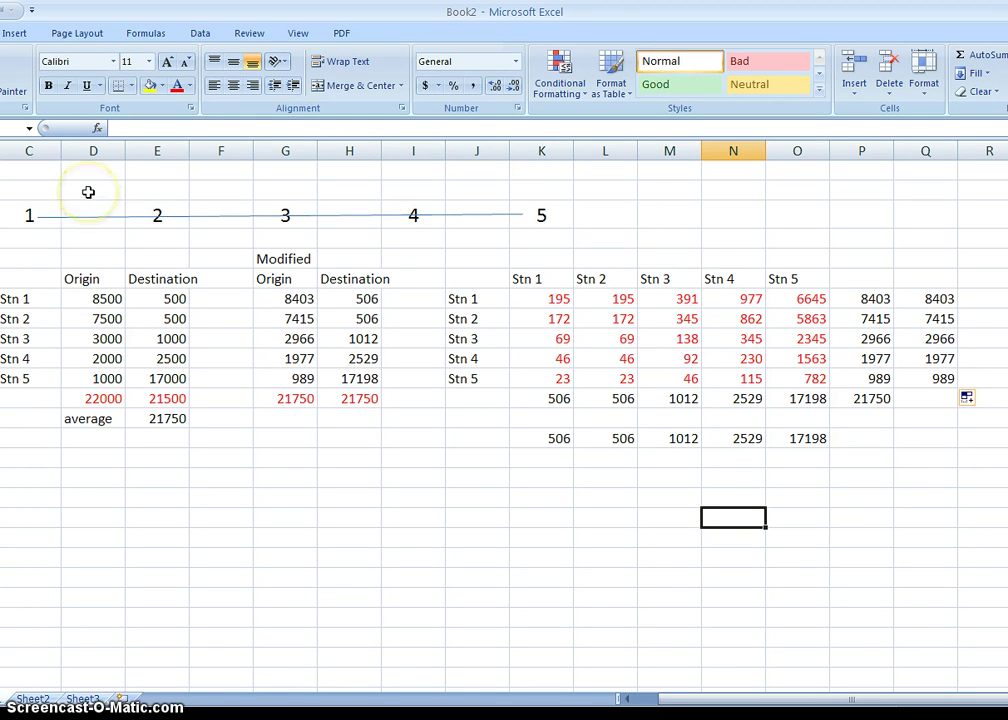
left_click_drag(306, 232, 224, 244)
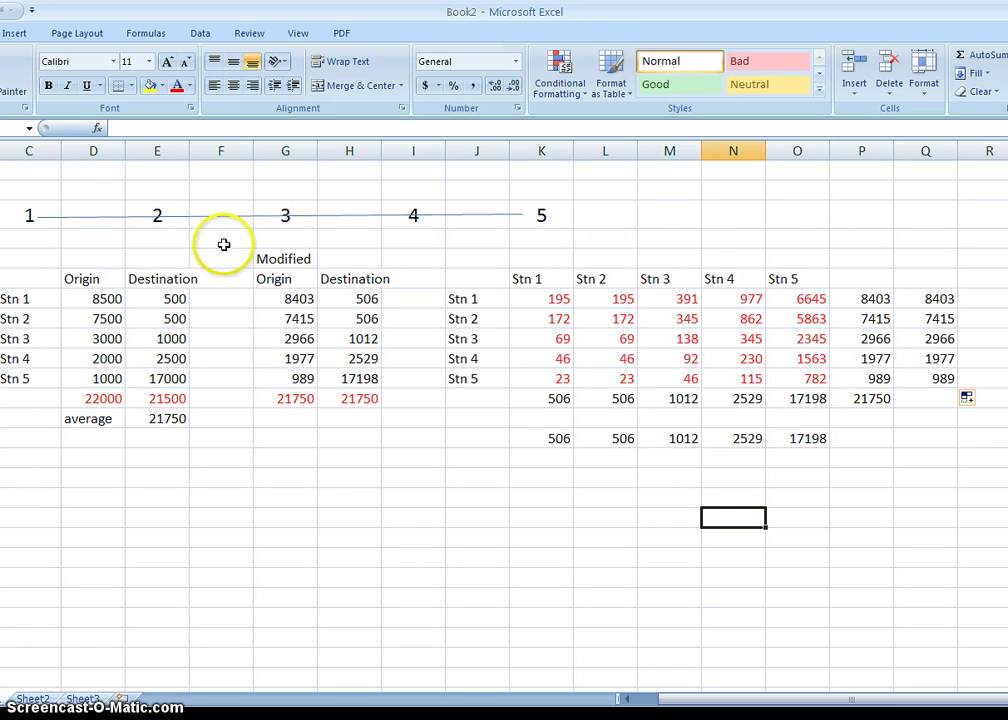
left_click(224, 244)
left_click(16, 34)
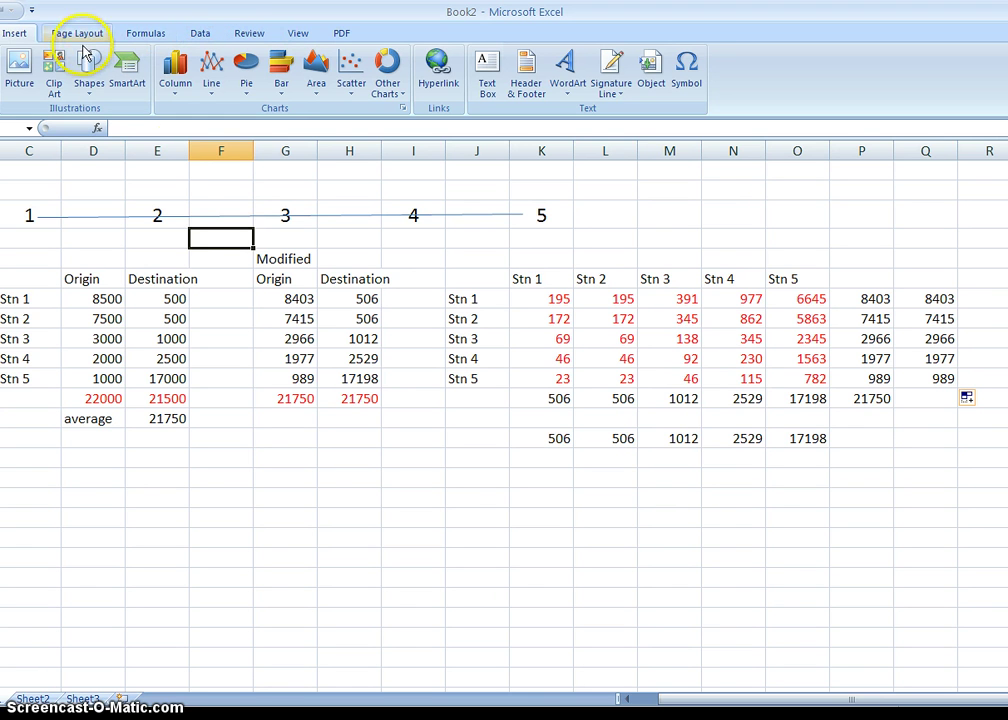
Sum the Stn 1 trips K7:O7 in D2, above the line between stations 1 and 2
left_click(99, 194)
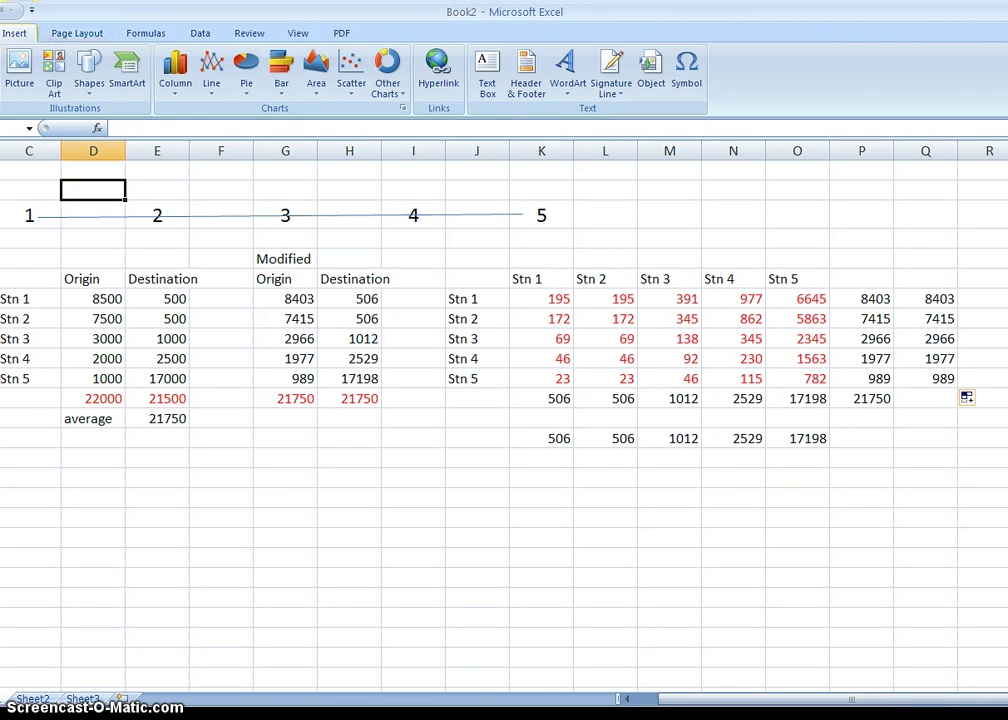
left_click(3, 33)
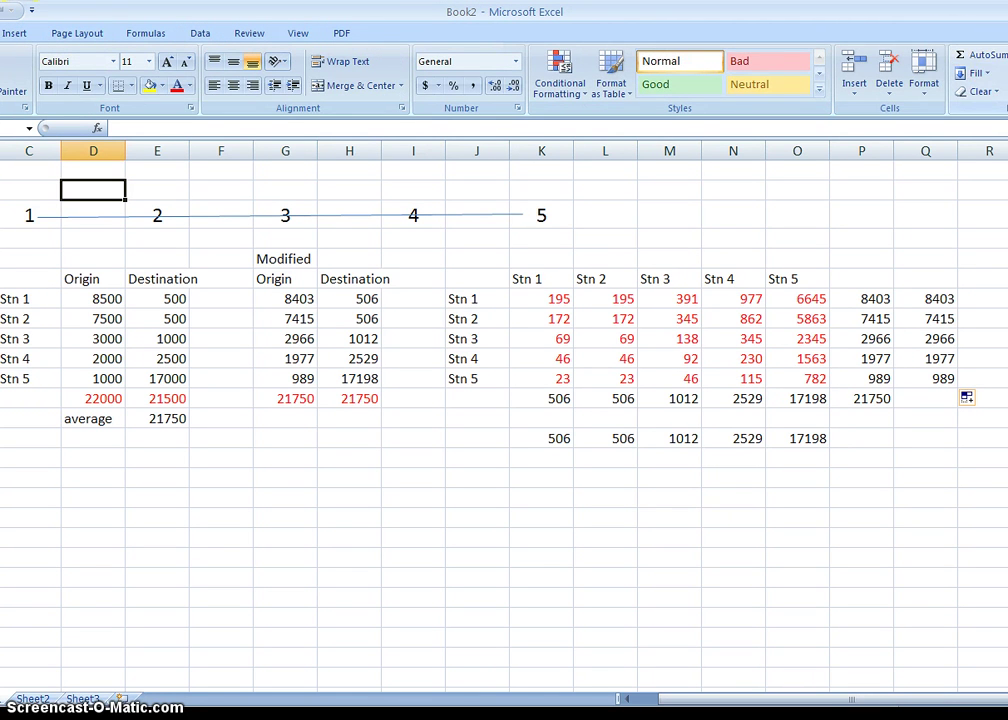
left_click(990, 54)
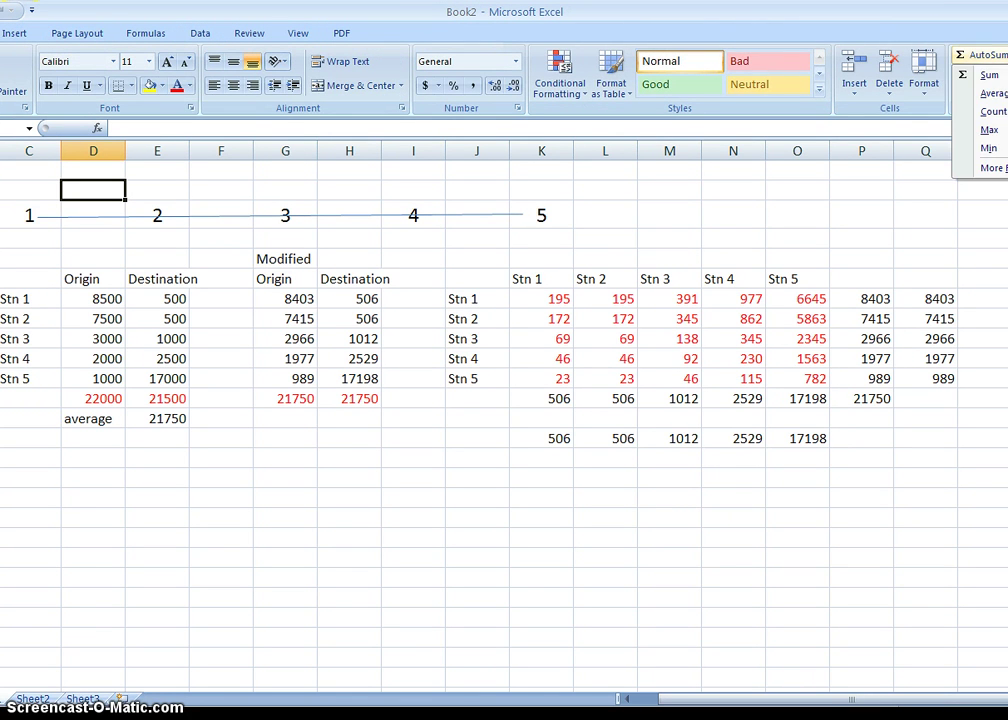
left_click(988, 76)
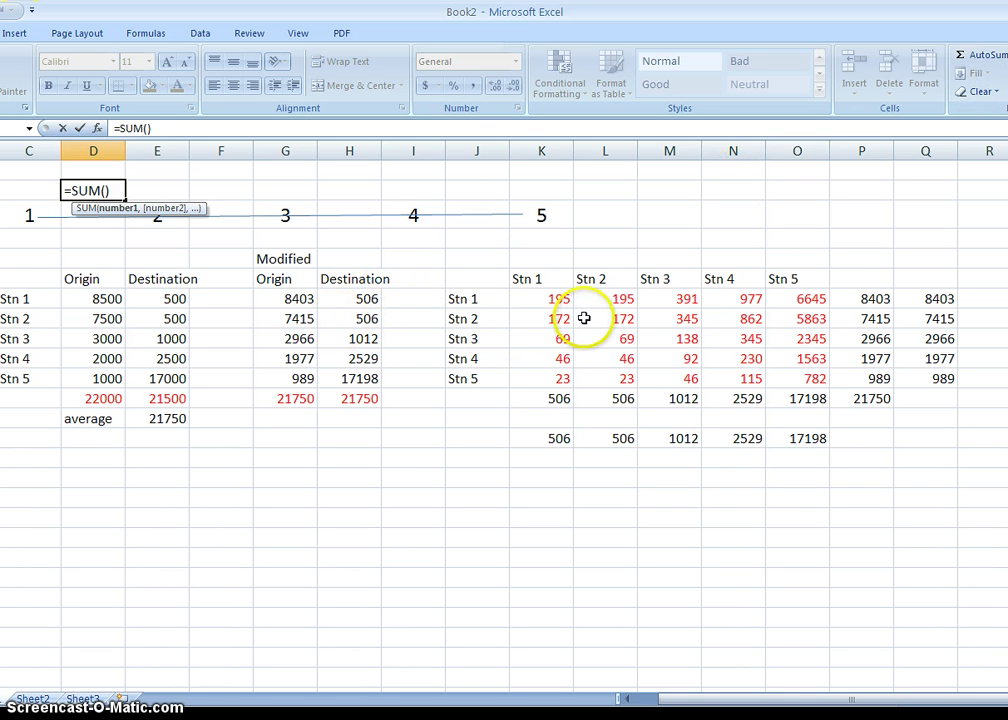
left_click(543, 300)
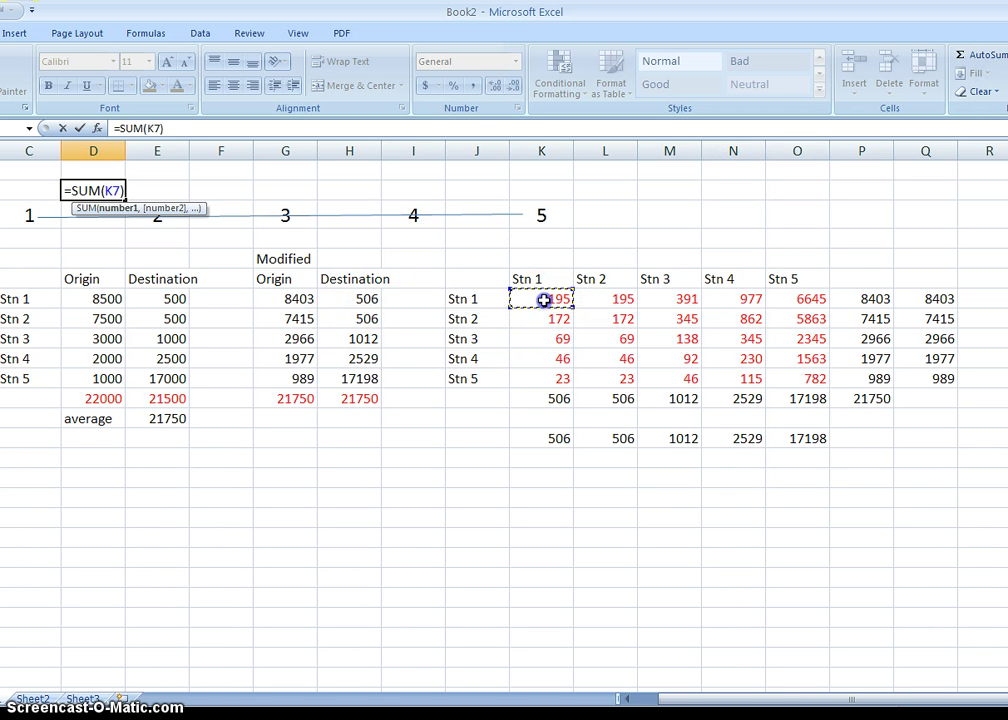
left_click_drag(548, 300, 797, 299)
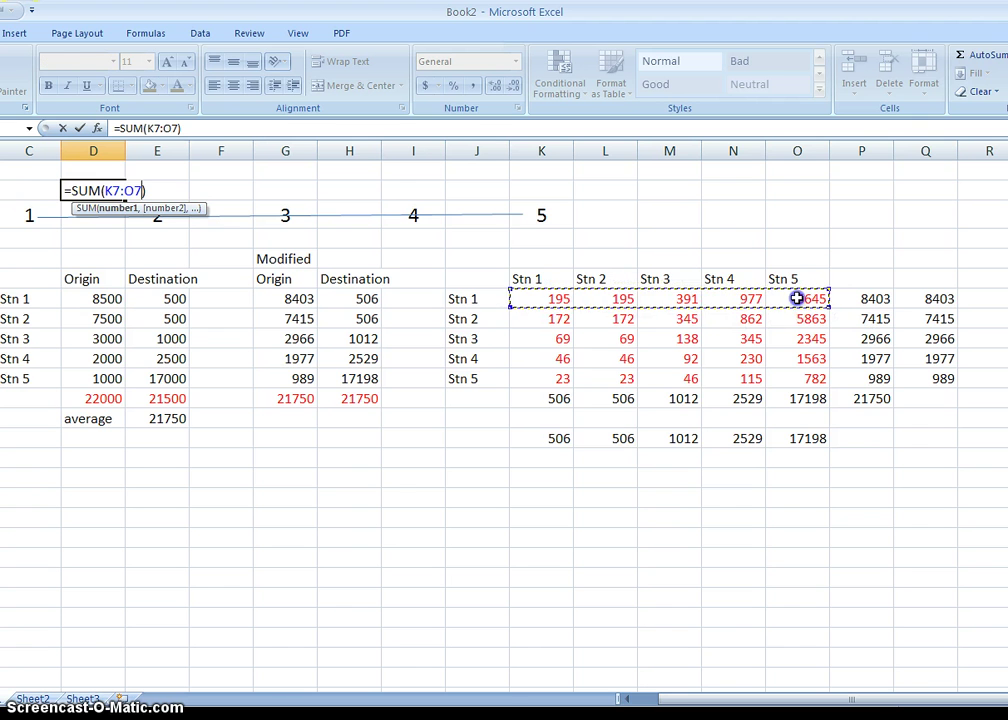
key("Return")
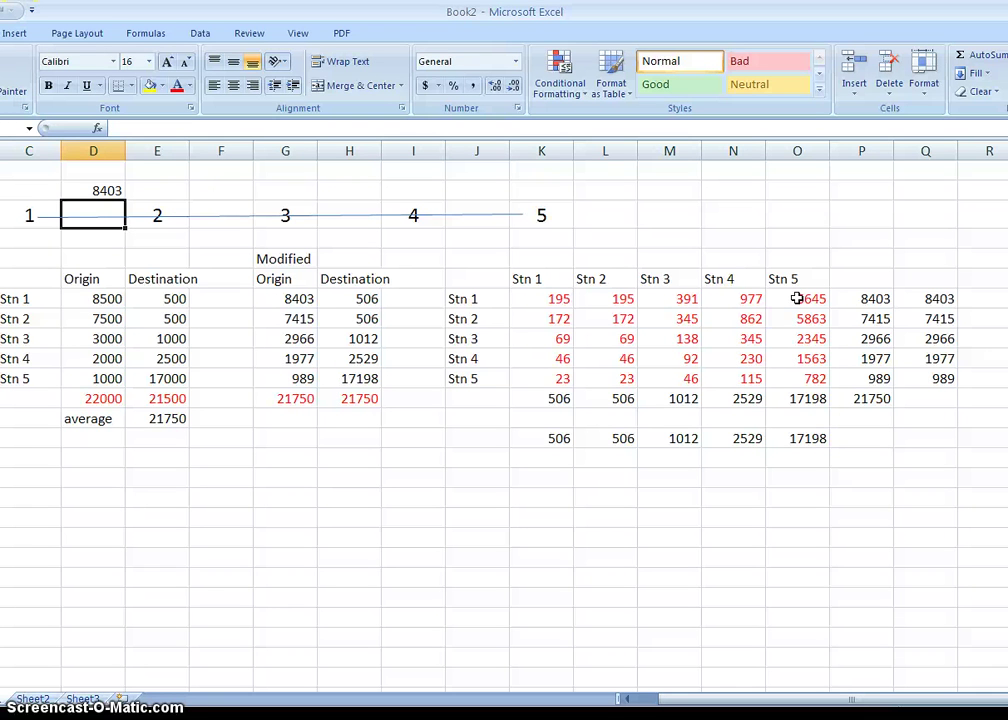
key("Up")
key("Right")
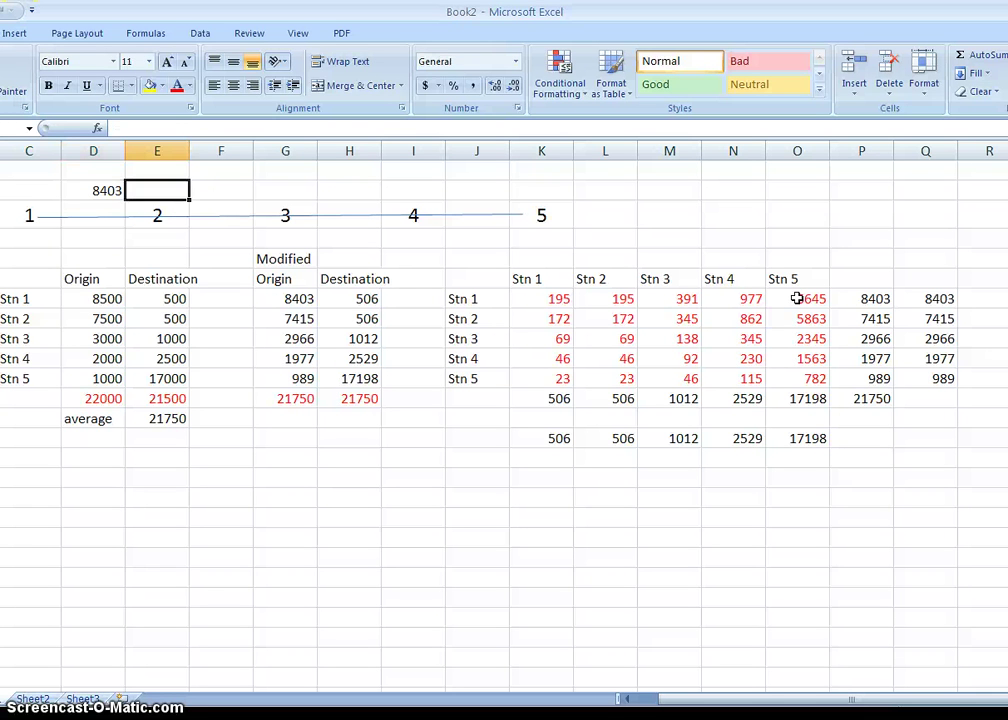
key("Right")
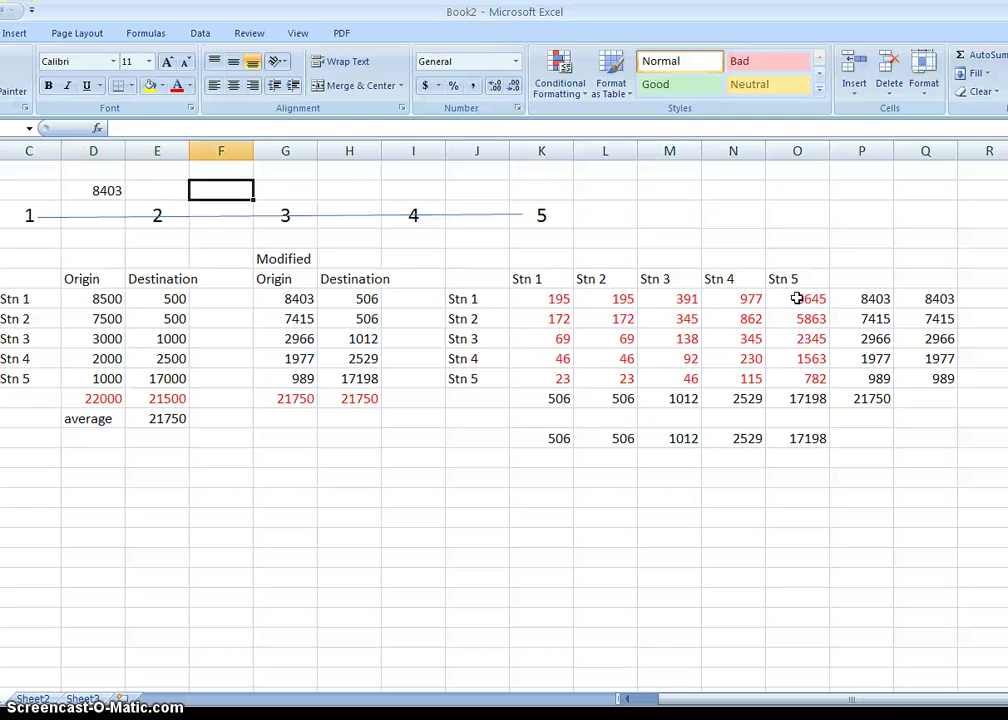
left_click(976, 55)
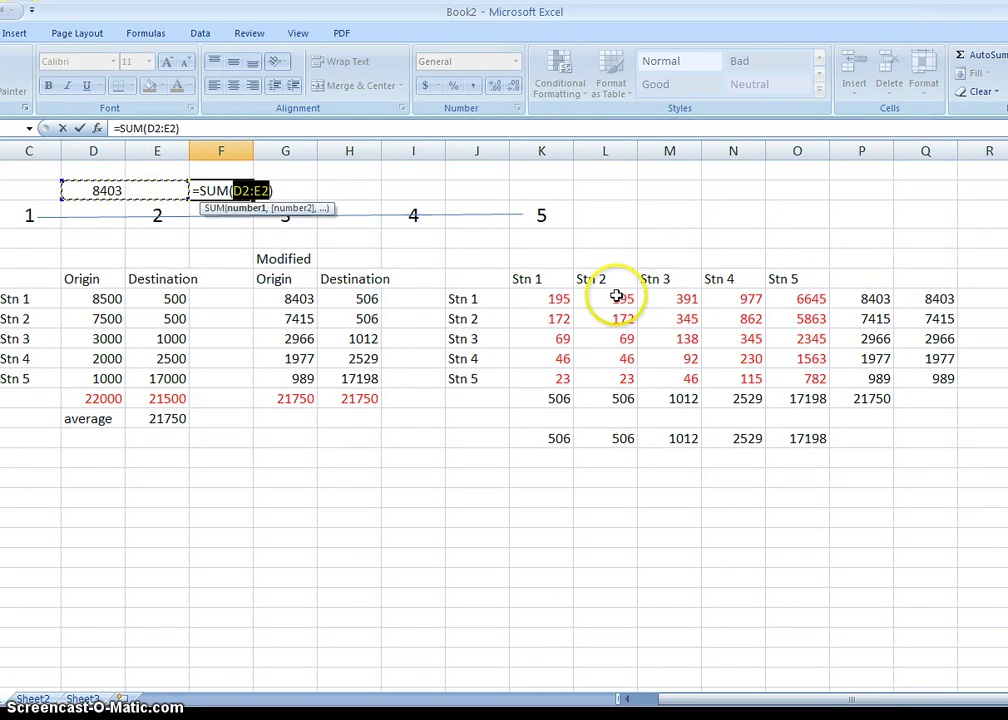
left_click_drag(618, 297, 788, 300)
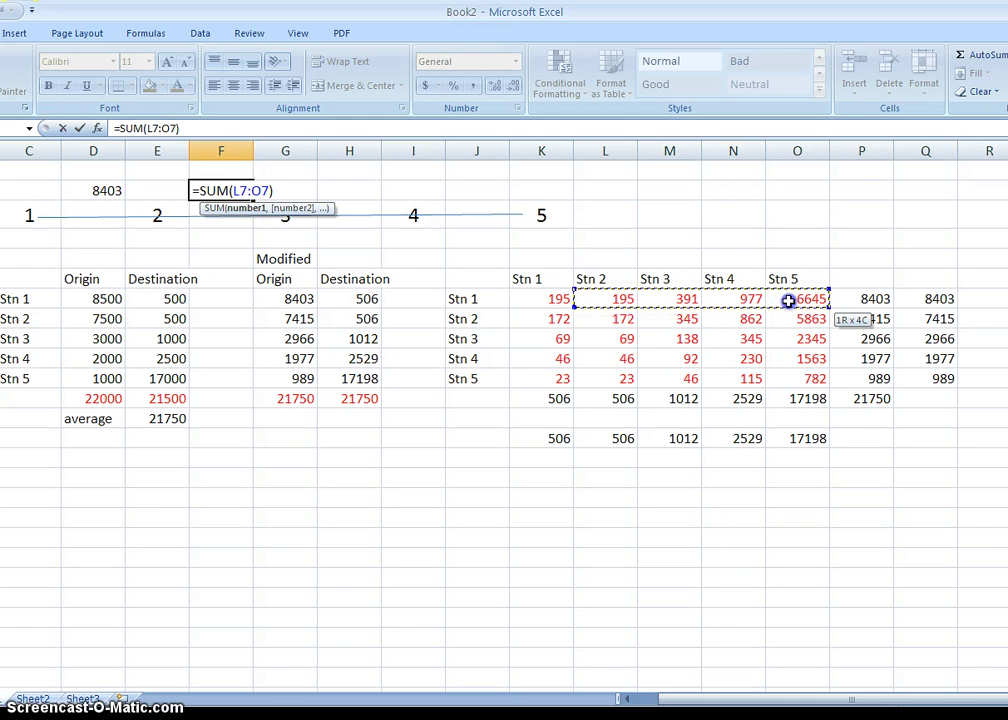
key("Escape")
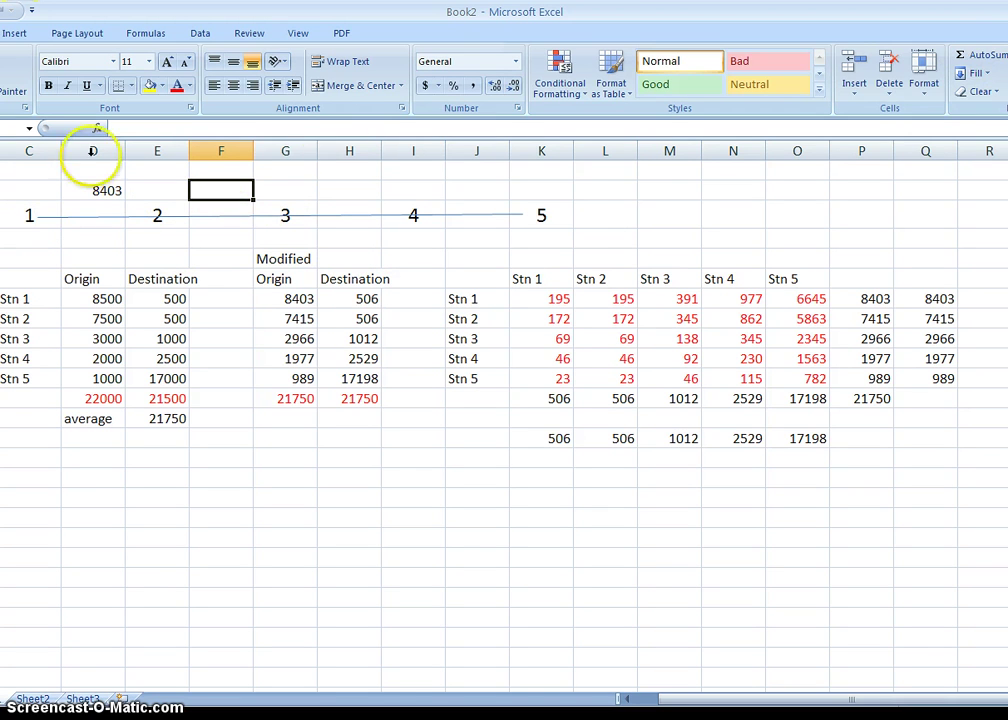
left_click(952, 55)
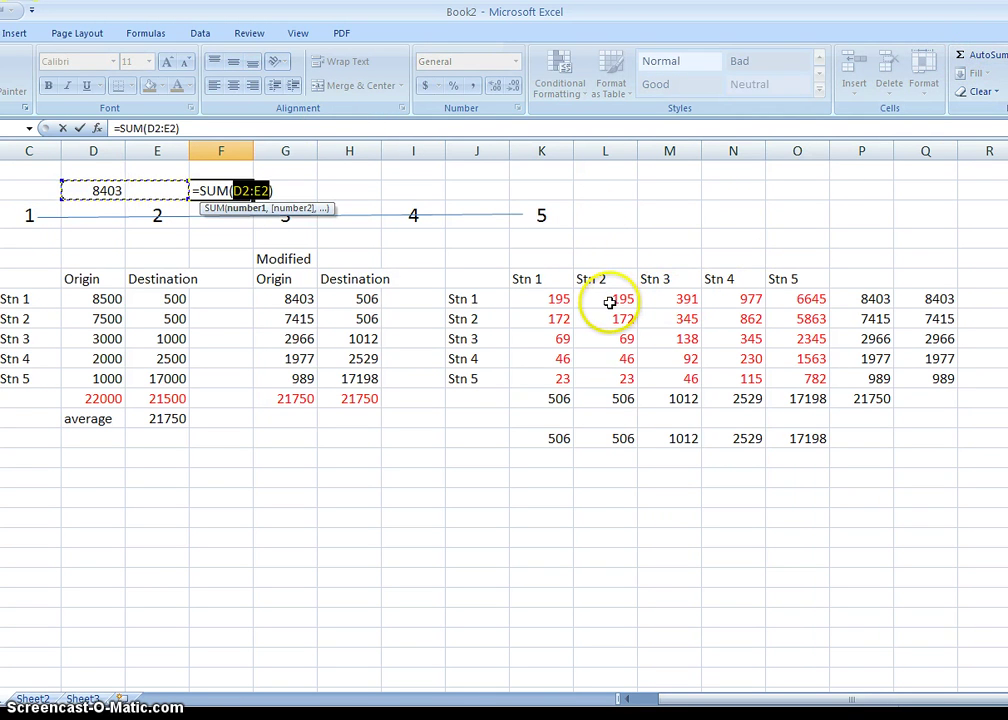
left_click_drag(610, 301, 783, 302)
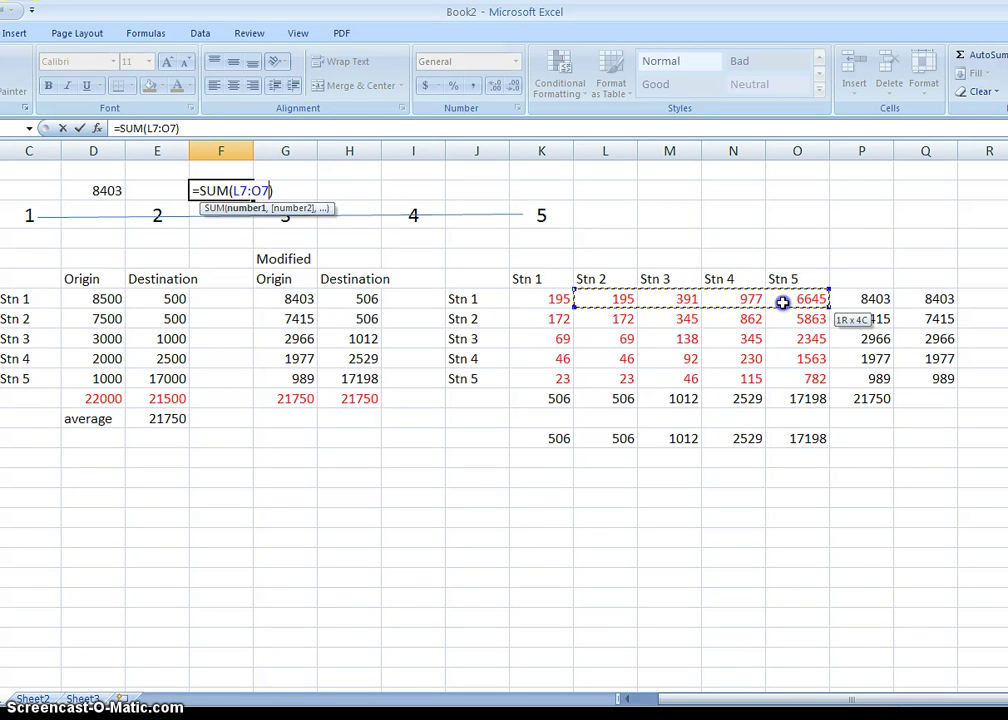
key("Escape")
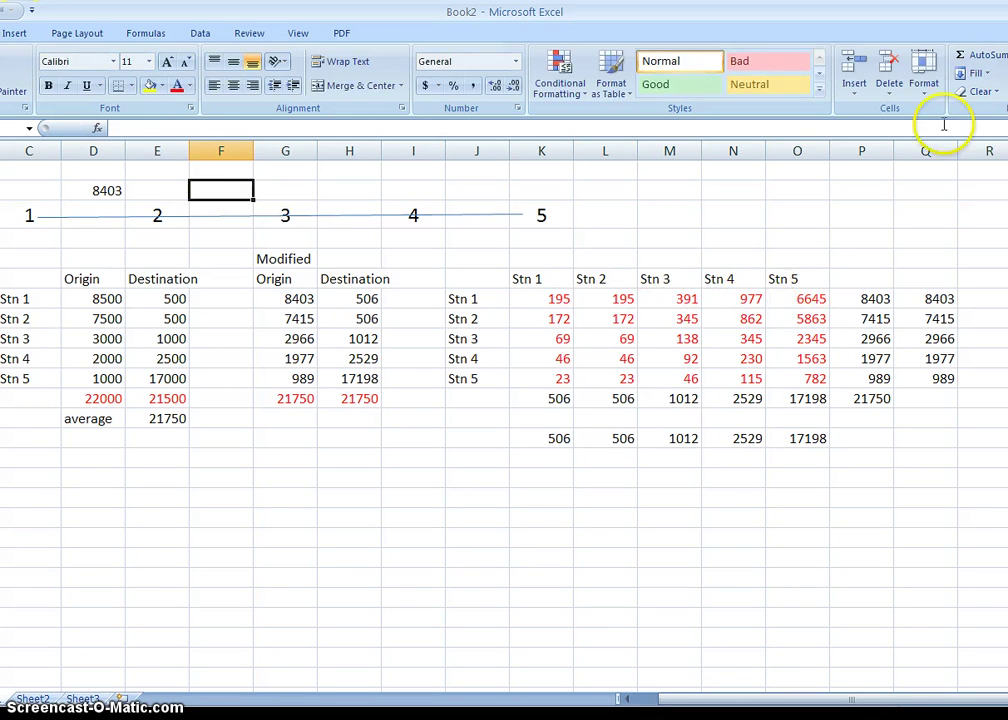
left_click(980, 54)
left_click(622, 320)
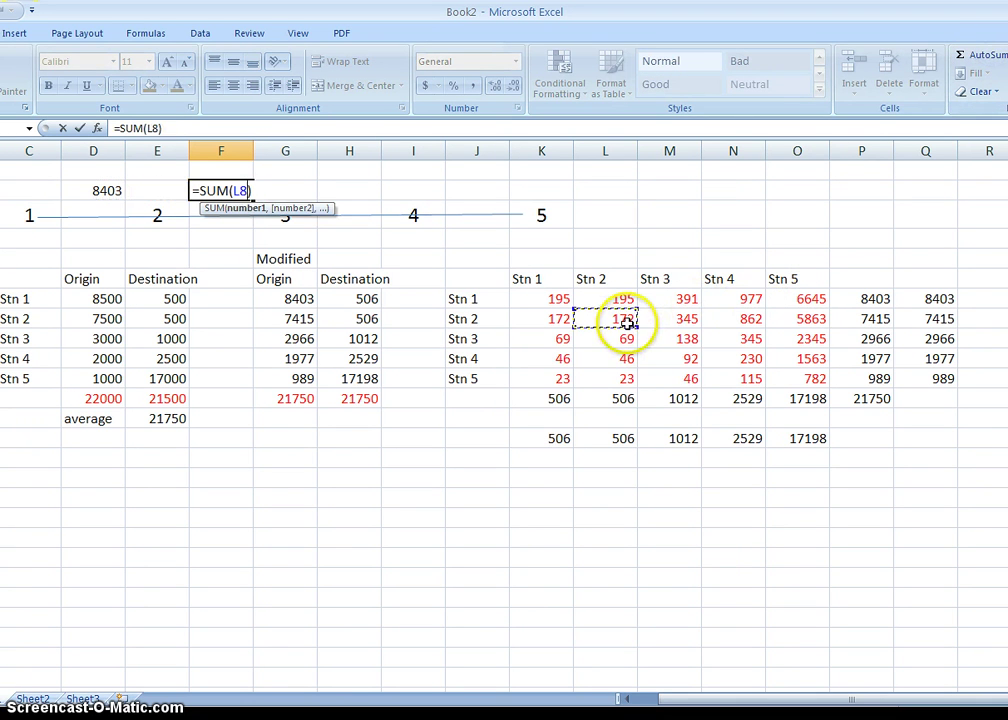
left_click_drag(637, 323, 777, 319)
left_click(775, 205)
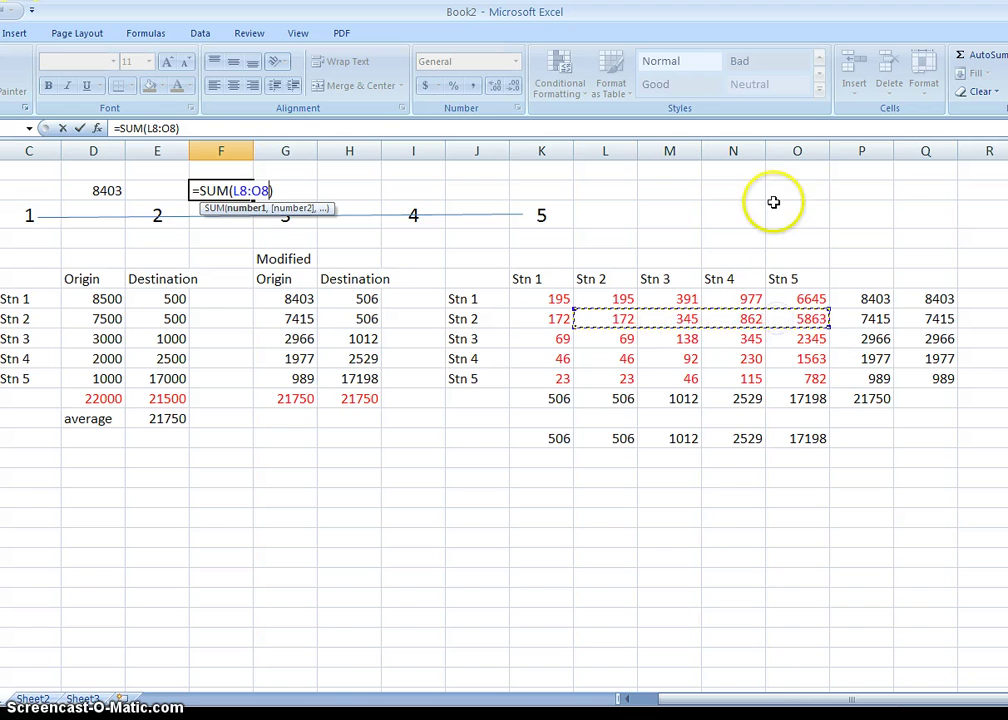
left_click(173, 263)
key("Escape")
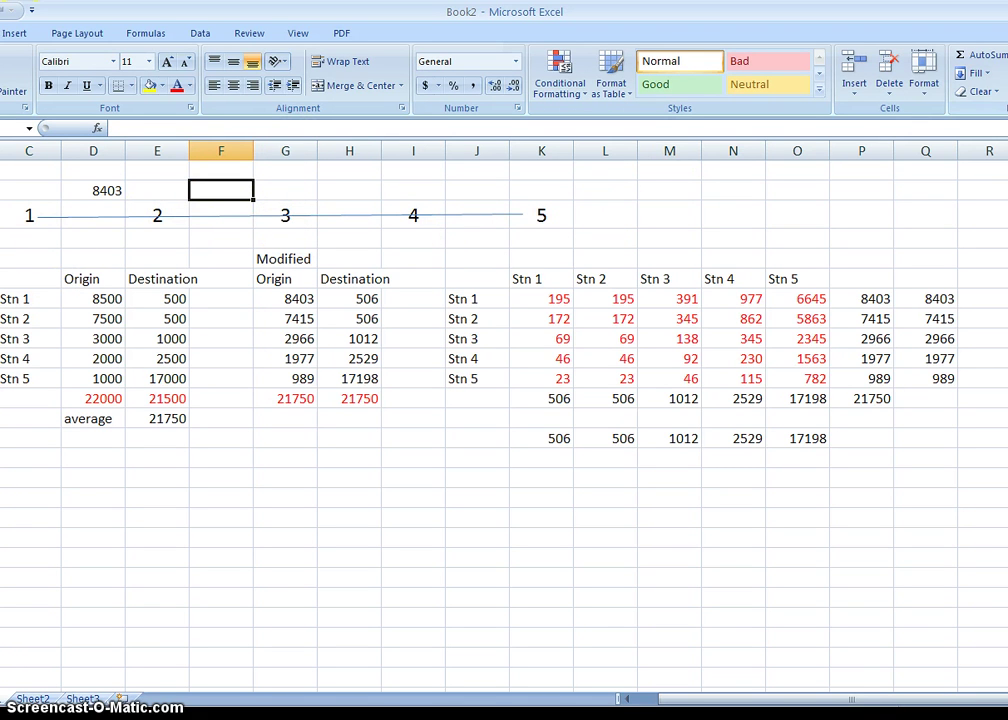
Sum the Stn 1 and Stn 2 trips to Stn 3–5, M7:O8, in F2 above the line between stations 2 and 3
left_click(1003, 55)
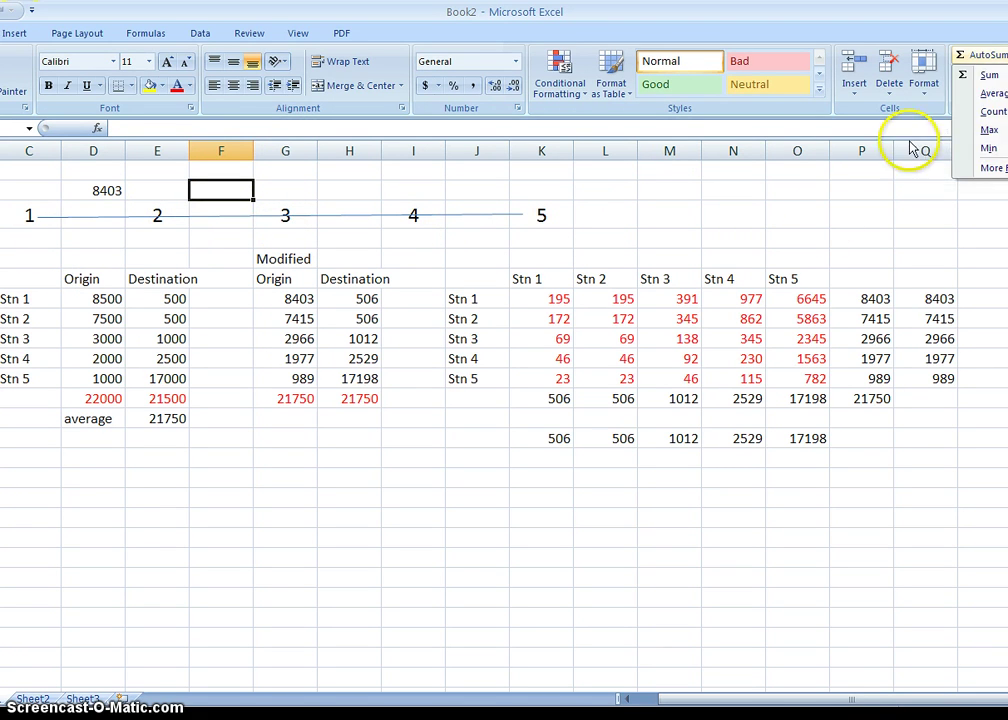
left_click(674, 319)
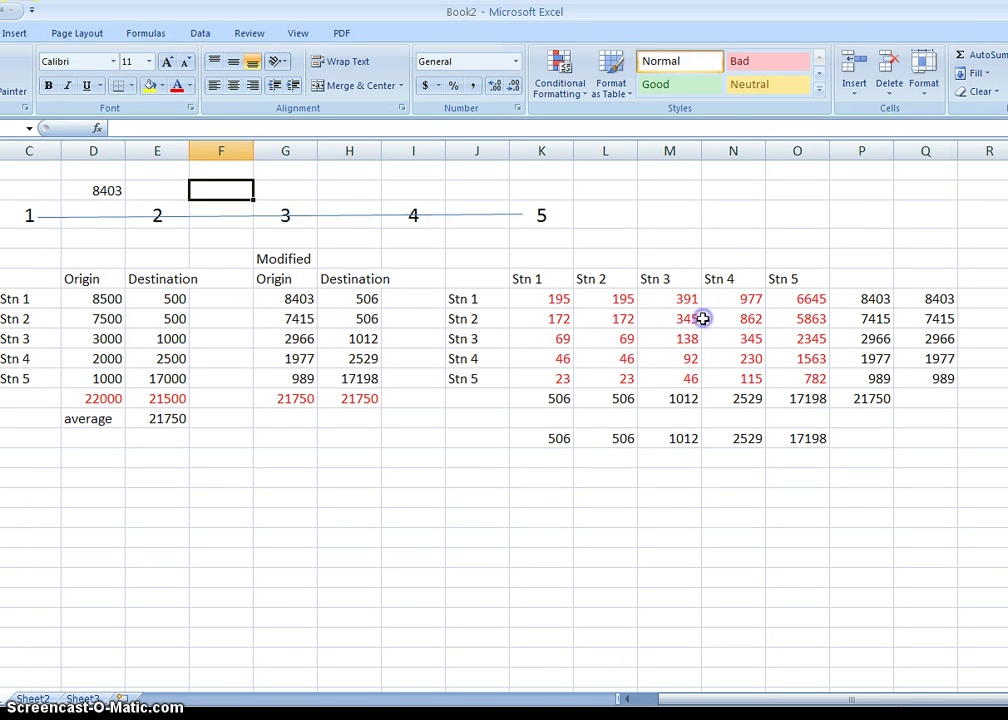
left_click(978, 55)
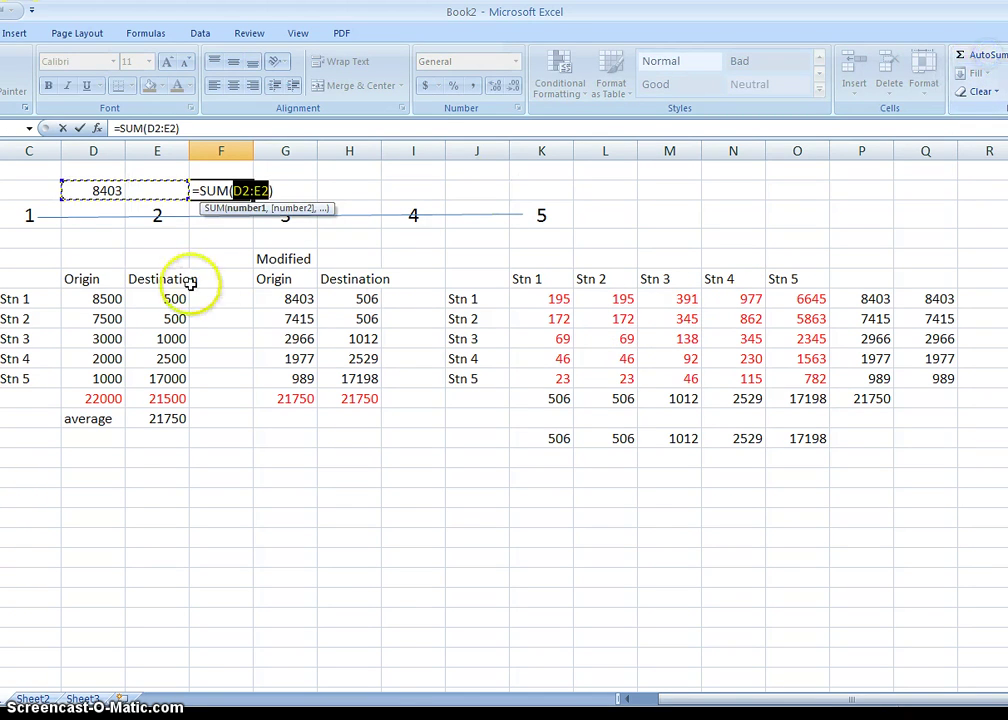
left_click(667, 319)
left_click_drag(676, 319, 788, 306)
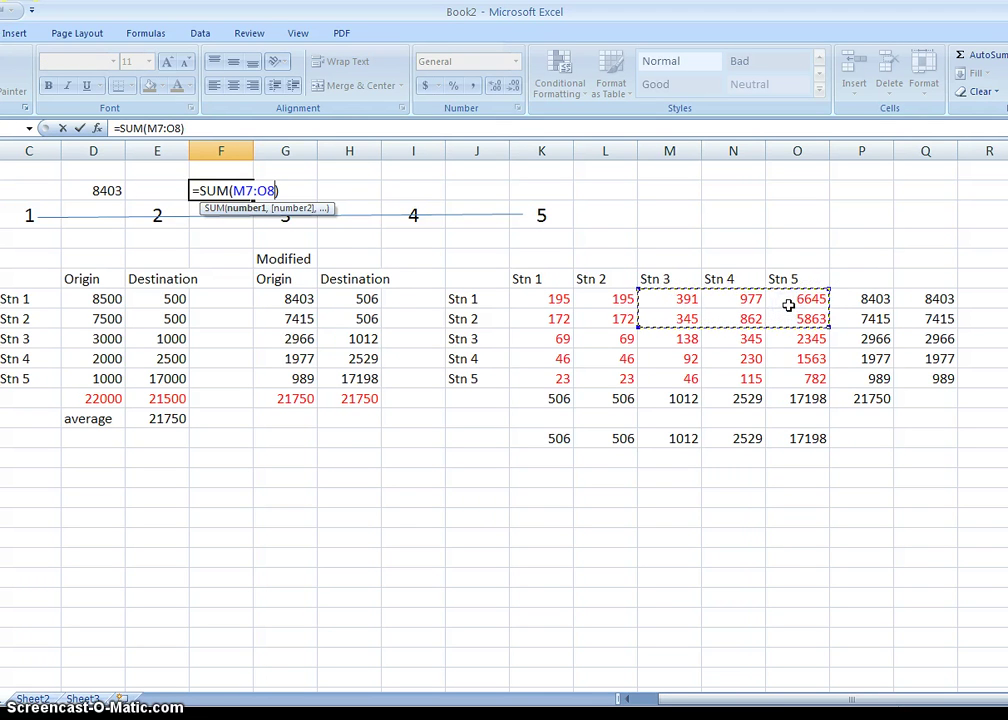
key("Return")
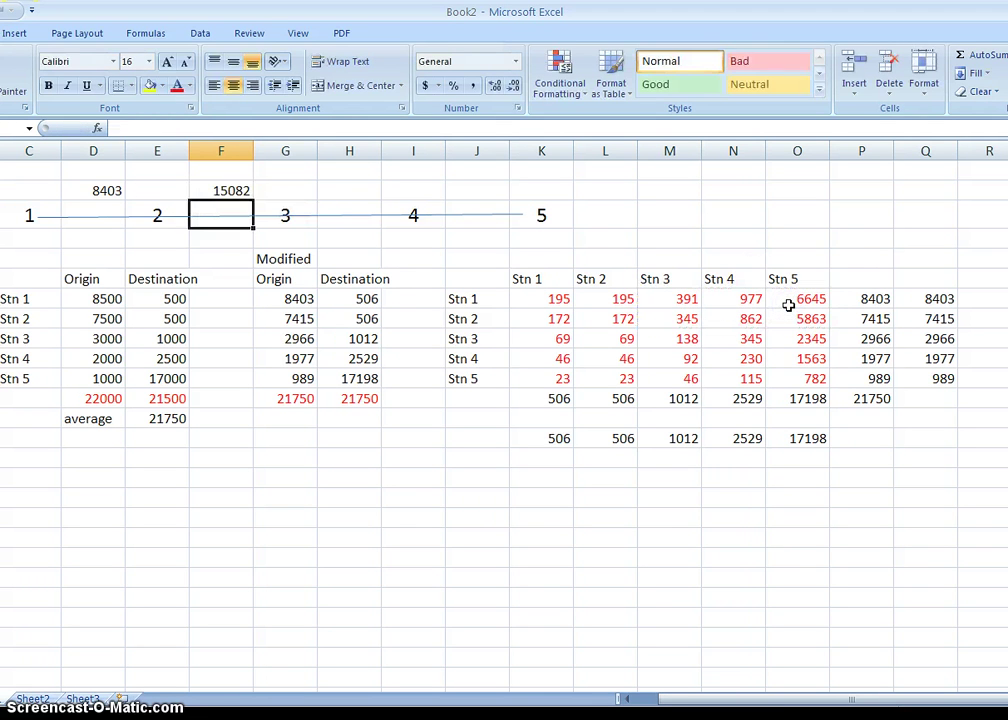
left_click(220, 190)
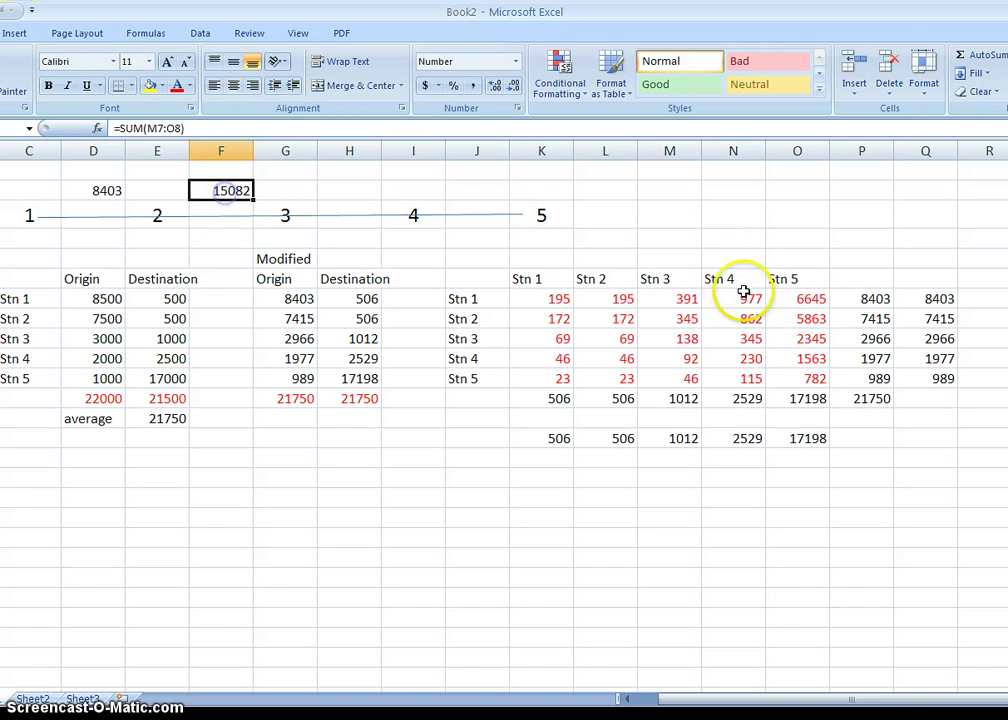
Replace the sum in D2 with the Stn 1 trips to Stn 2–5 only, range L7:O7
left_click(95, 190)
key("alt+h")
key("u")
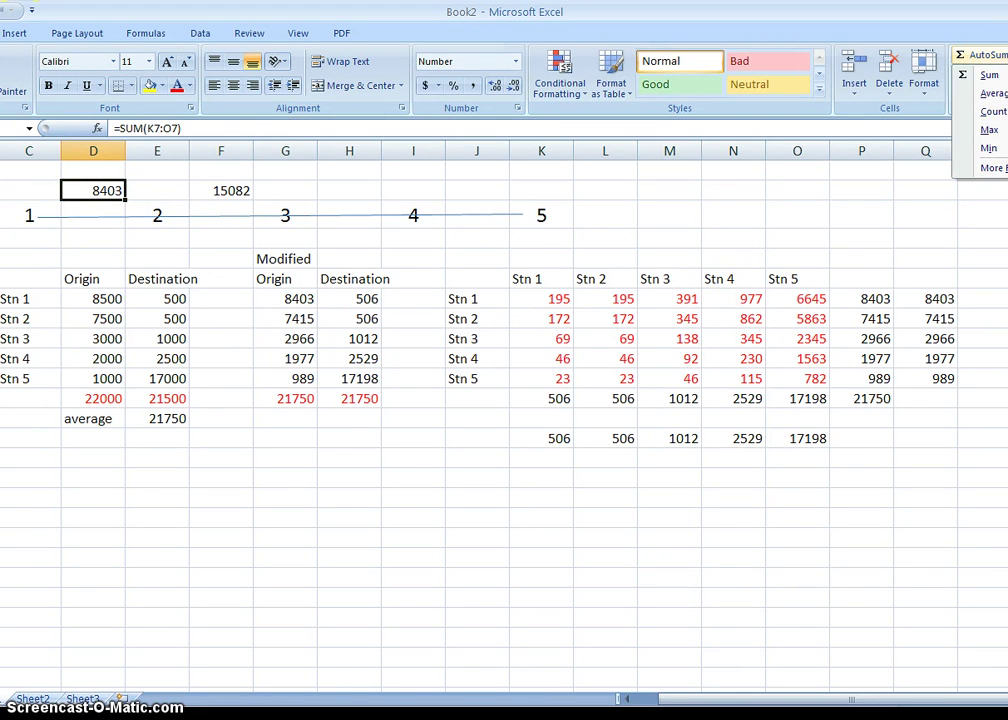
left_click(989, 75)
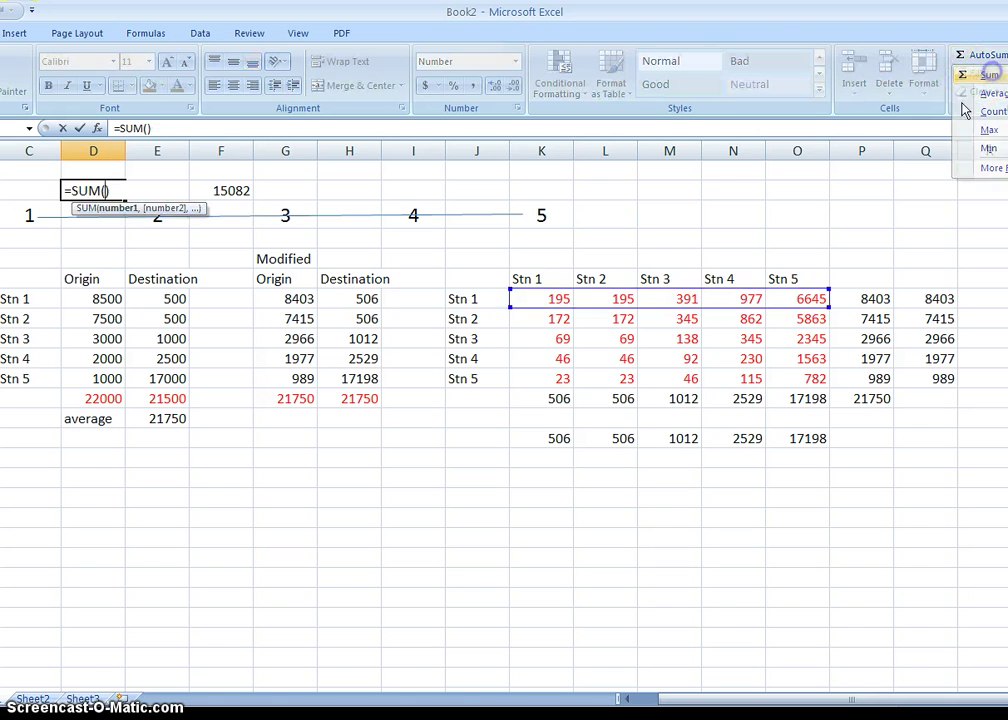
left_click(619, 300)
left_click_drag(619, 300, 785, 299)
key("Return")
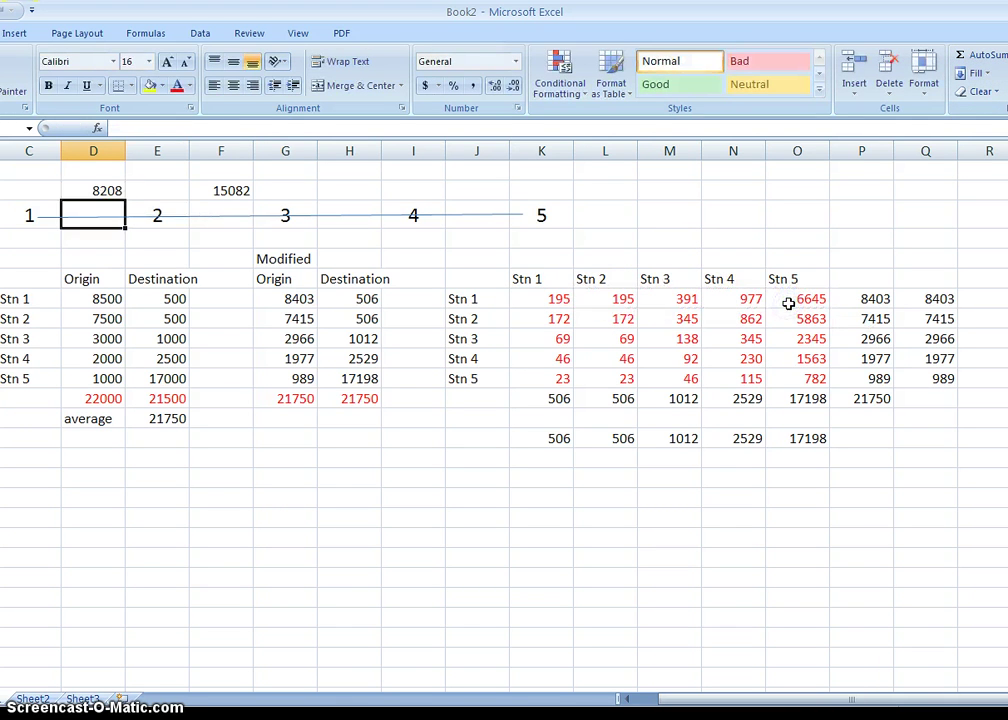
Sum the trips from Stn 1–3 to Stn 4 and Stn 5, N7:O9, in H2 above the line between stations 3 and 4
left_click(355, 190)
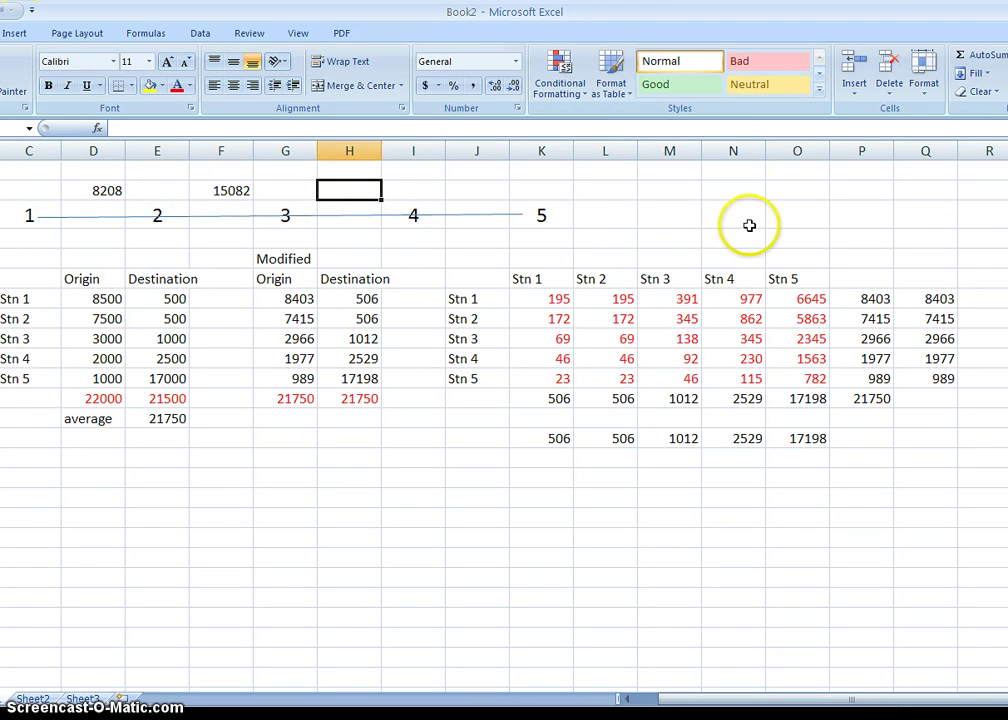
left_click(1002, 55)
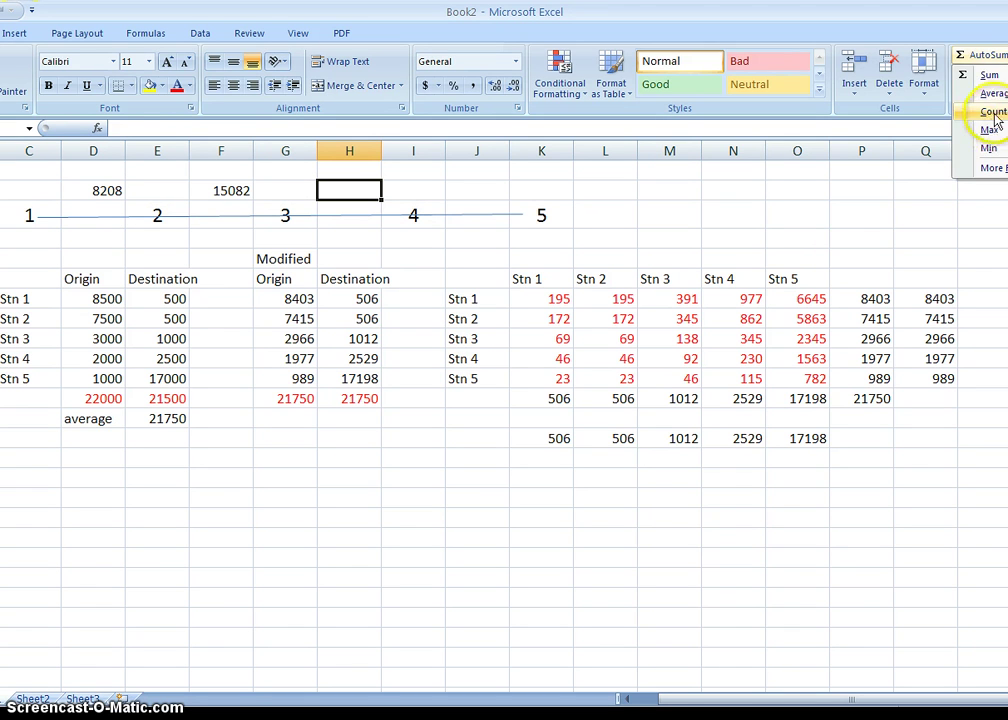
left_click(991, 77)
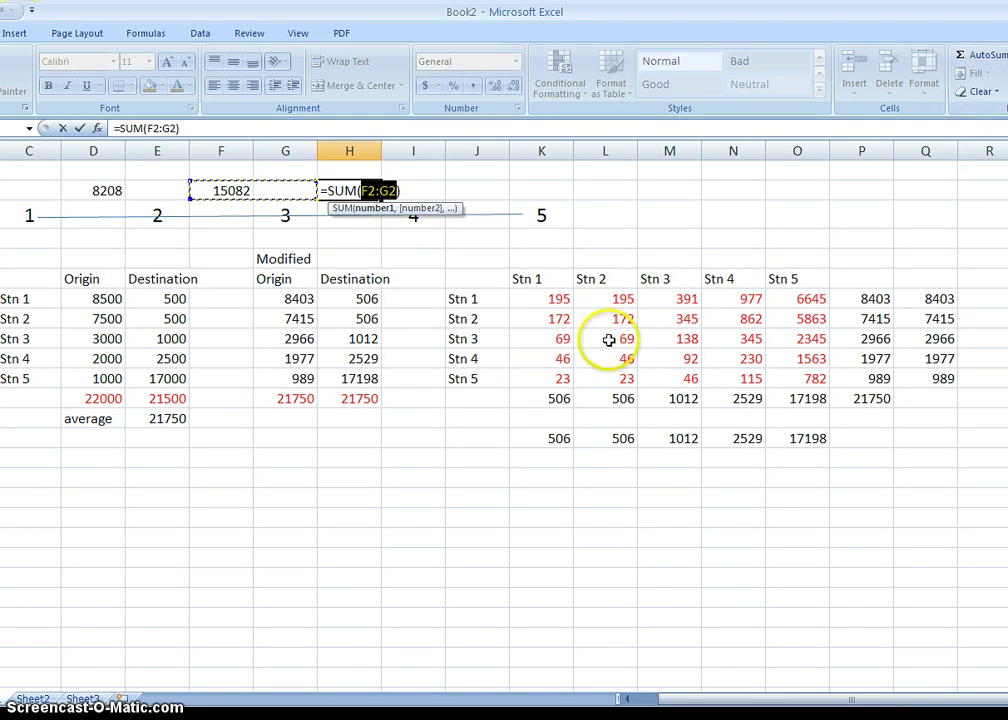
left_click(745, 338)
left_click_drag(745, 338, 803, 303)
key("Return")
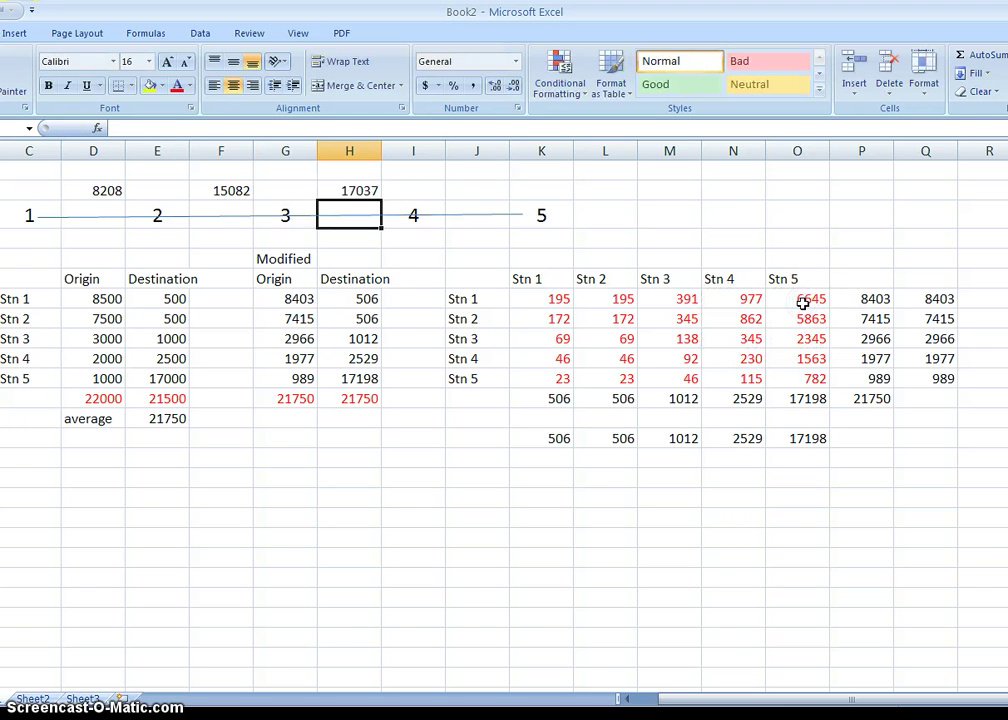
Sum the trips from Stn 1–4 to Stn 5, O7:O10, in J2 above the line between stations 4 and 5
key("Up")
key("Right")
key("Right")
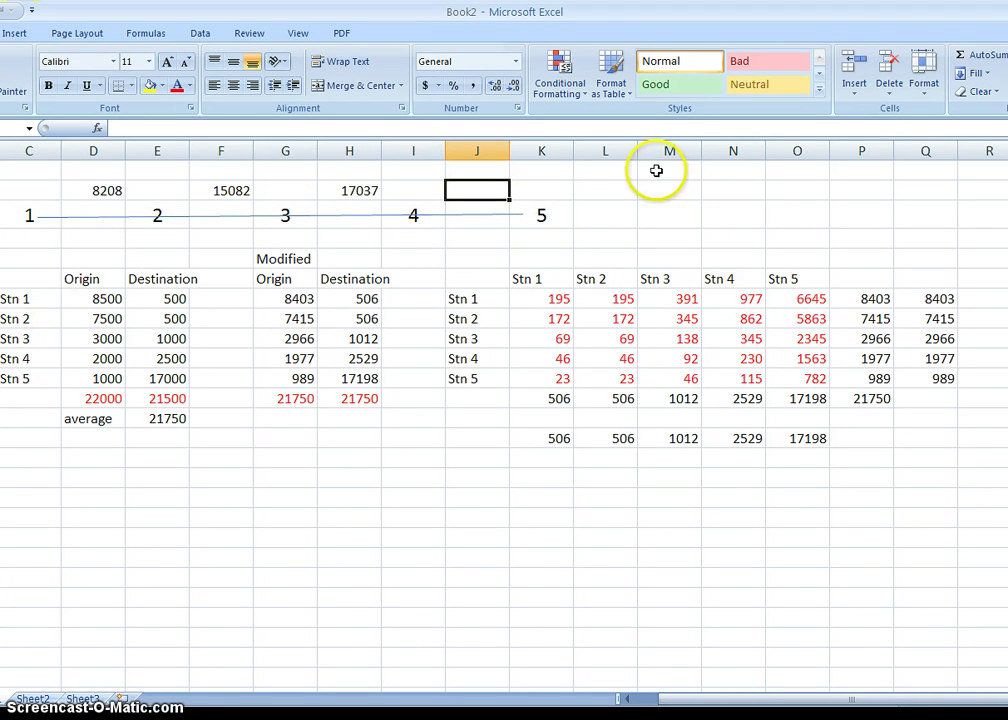
left_click(1003, 54)
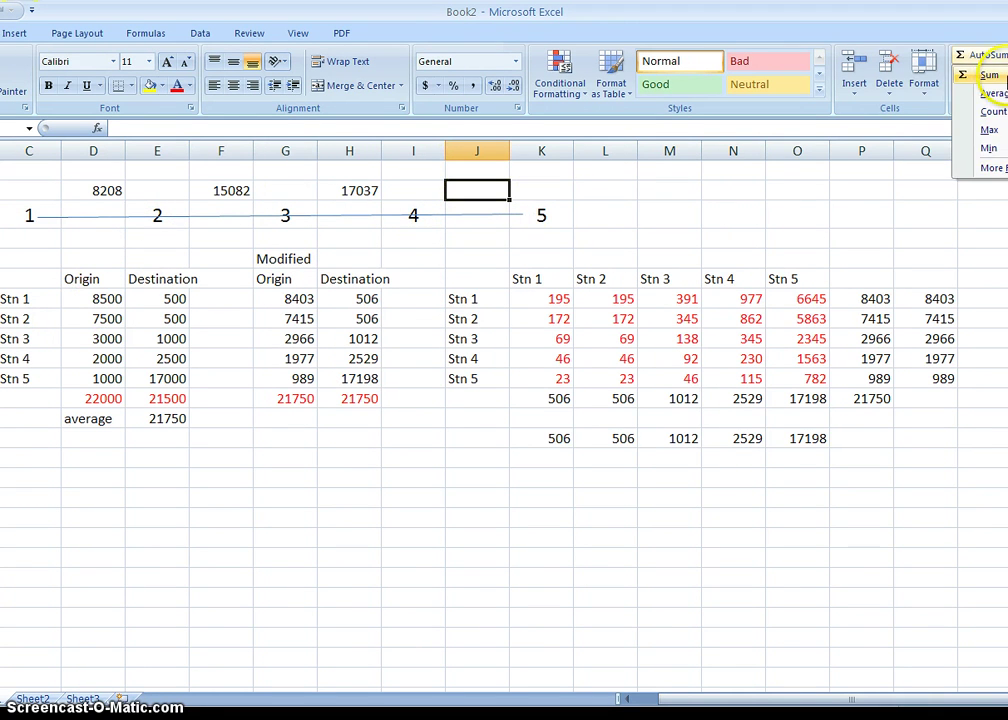
left_click(989, 75)
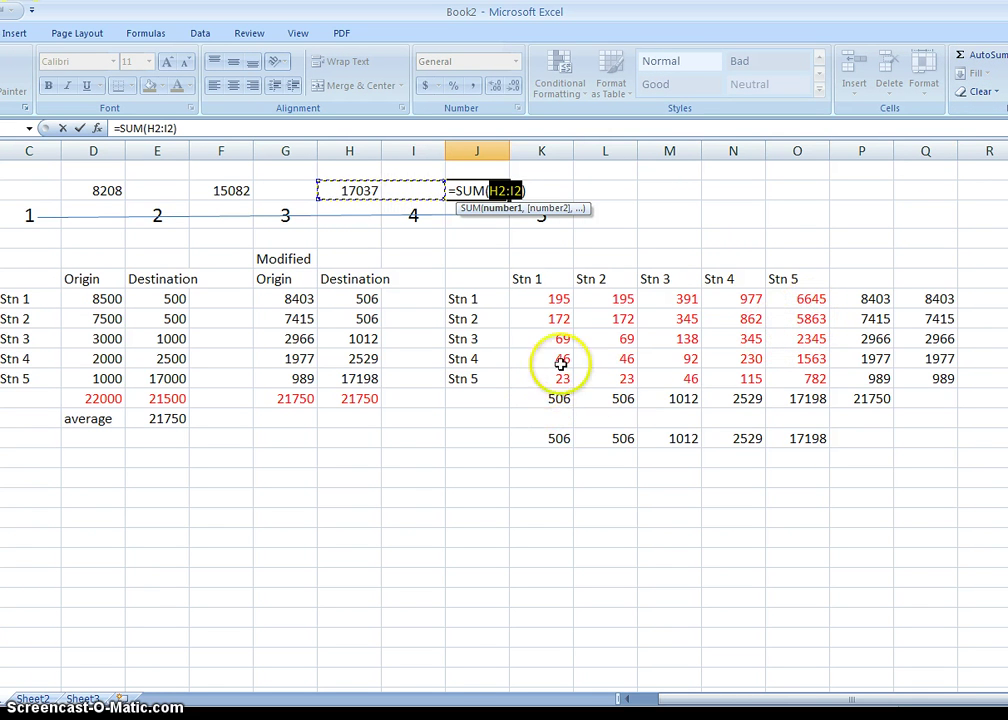
left_click(813, 359)
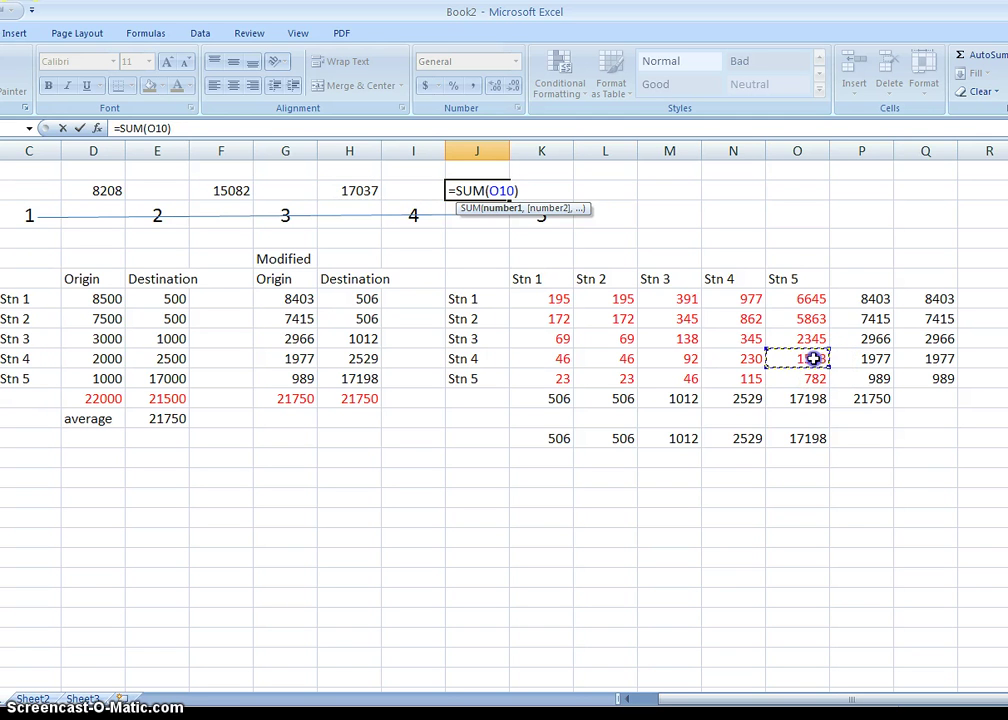
left_click_drag(813, 359, 815, 305)
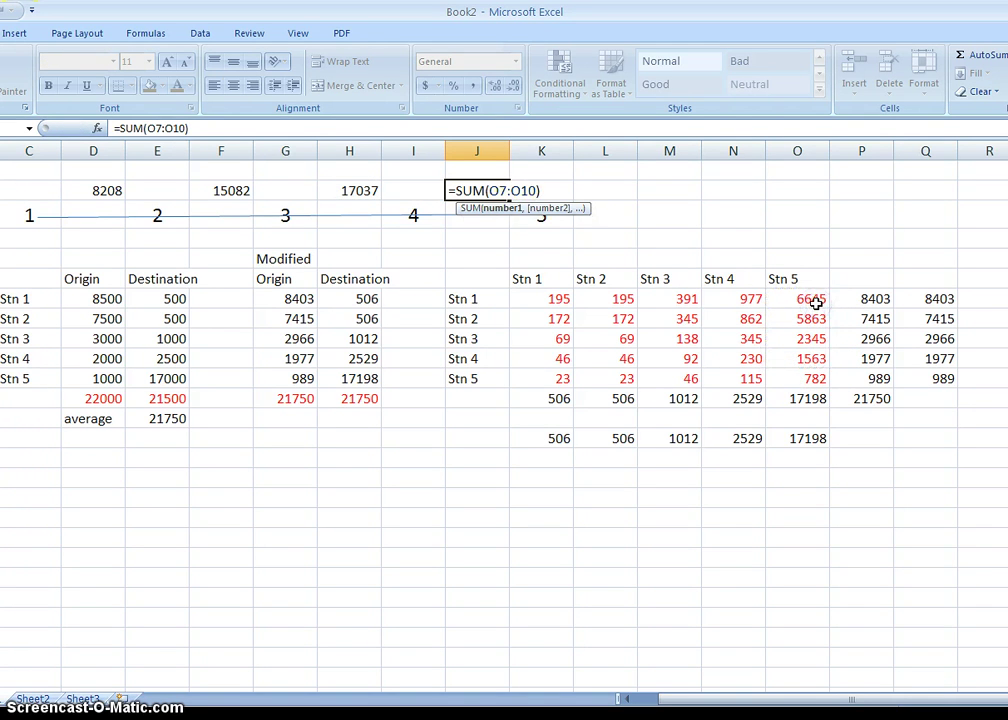
key("Return")
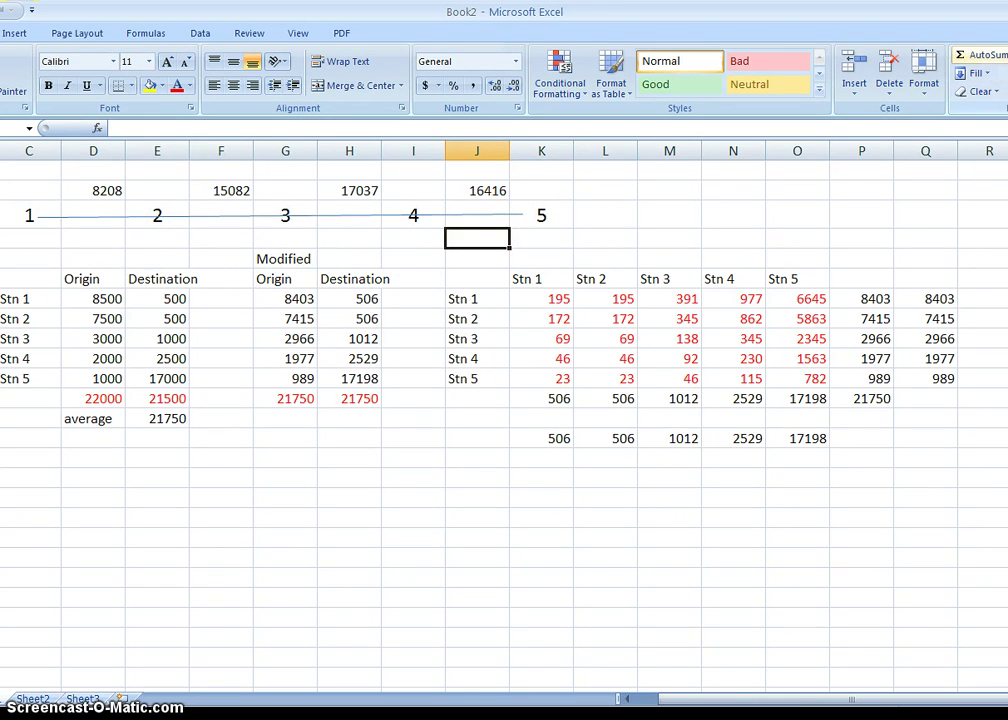
Sum the return trips from Stn 5 to Stn 1–4, K11:N11, in J4 below the line between stations 4 and 5
left_click(1000, 55)
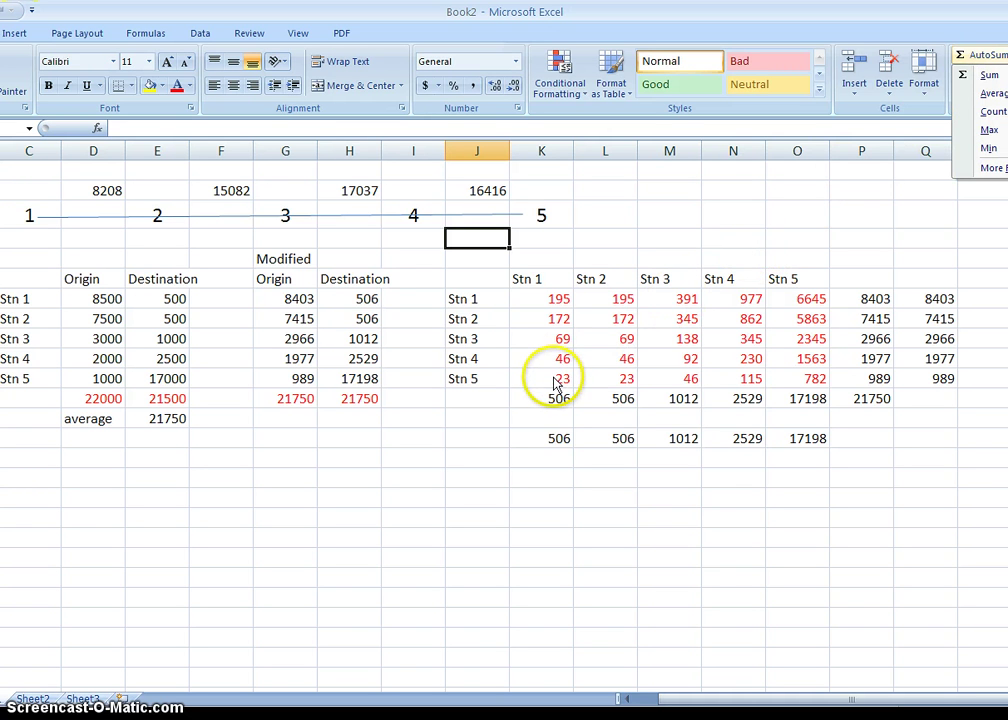
left_click(980, 75)
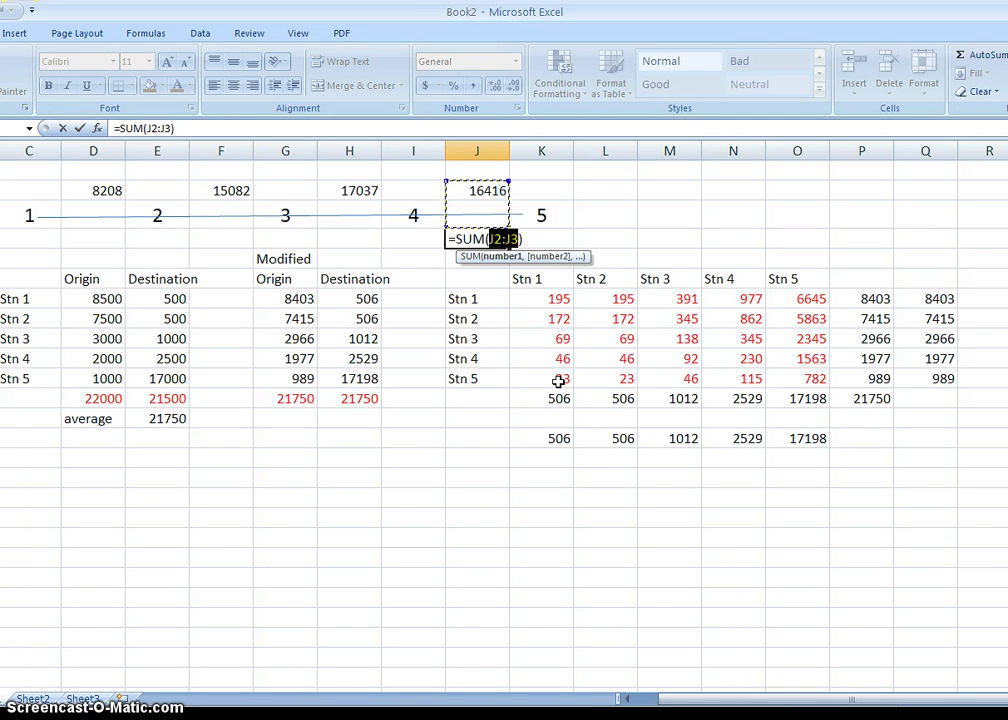
left_click(558, 381)
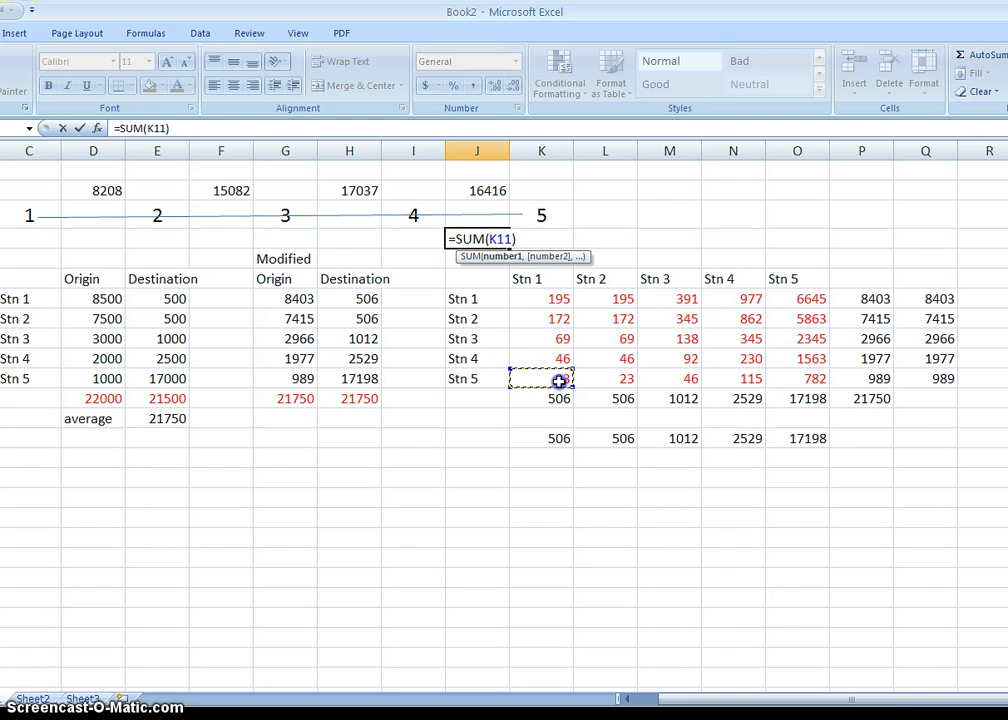
left_click_drag(581, 382, 724, 377)
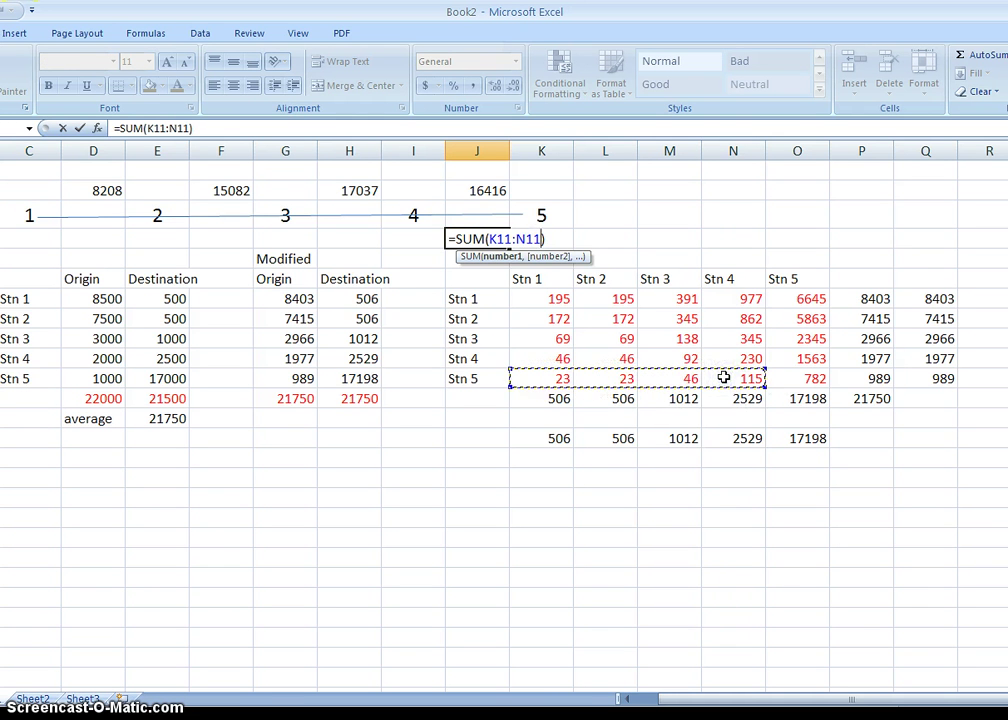
key("Return")
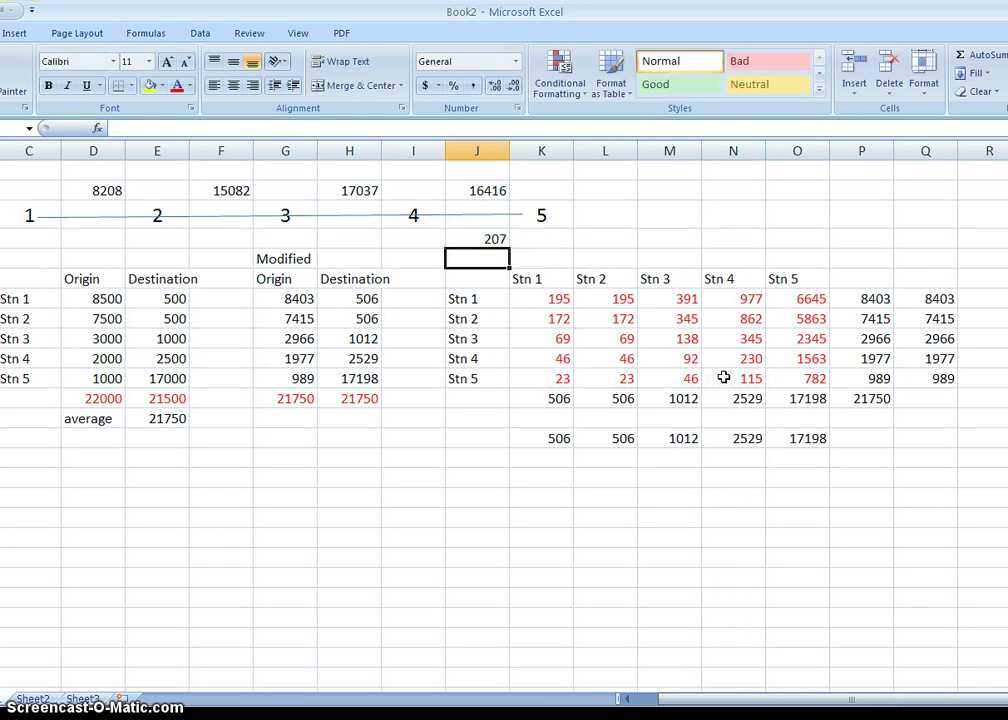
left_click(362, 239)
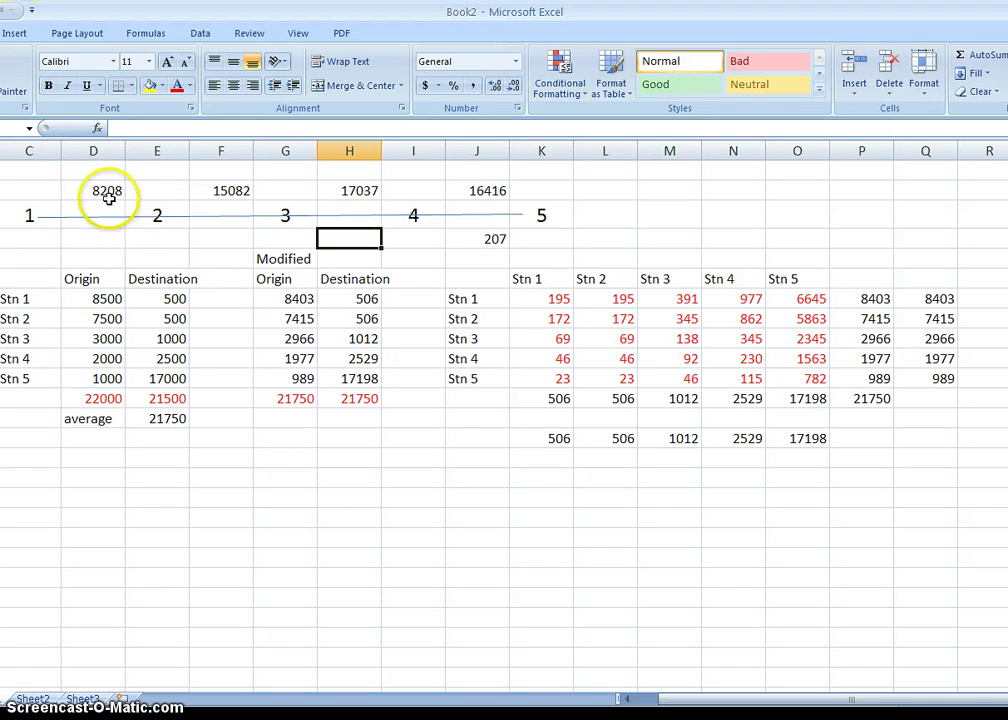
left_click(484, 189)
left_click(595, 196)
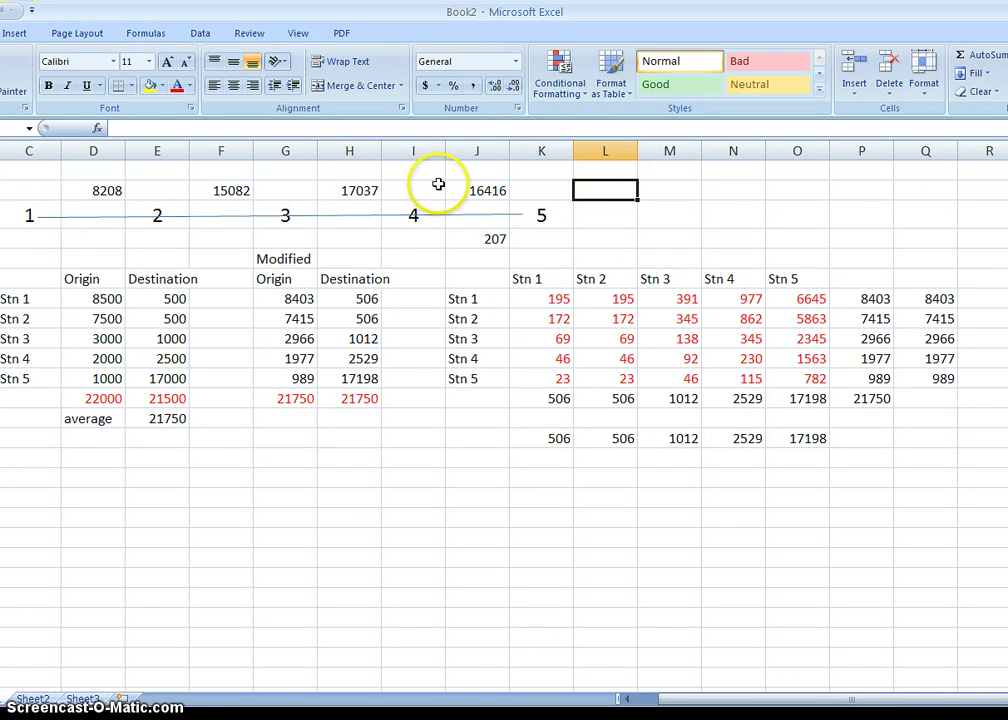
left_click(485, 241)
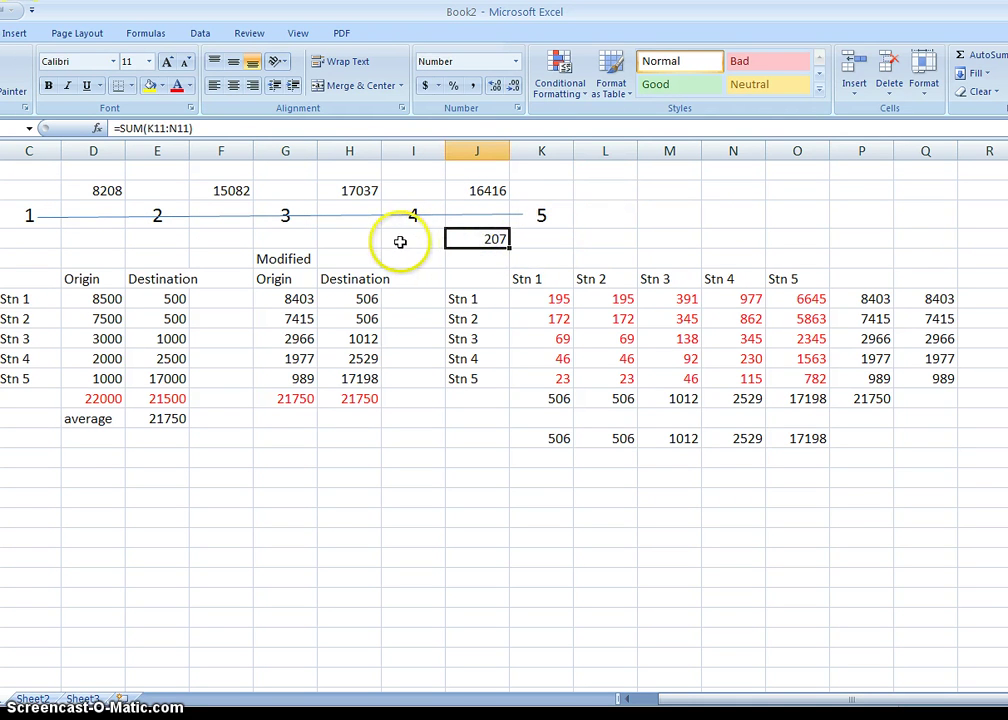
Sum the return trips from Stn 4–5 to Stn 1–3, K10:M11, in H4 below the line between stations 3 and 4
left_click(354, 239)
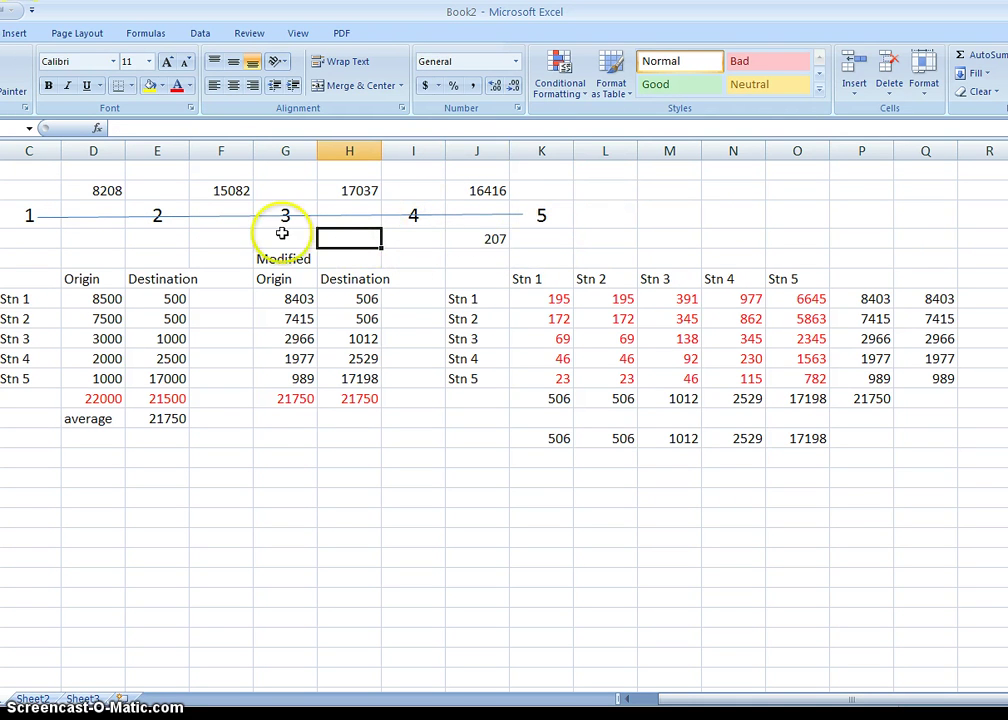
left_click(976, 56)
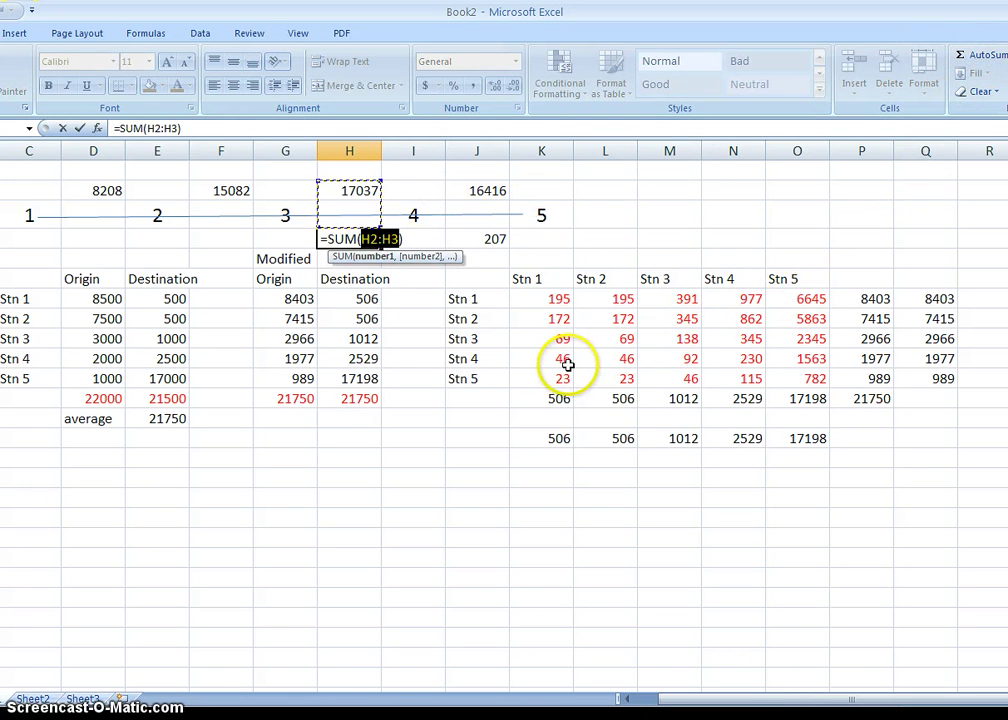
left_click(682, 360)
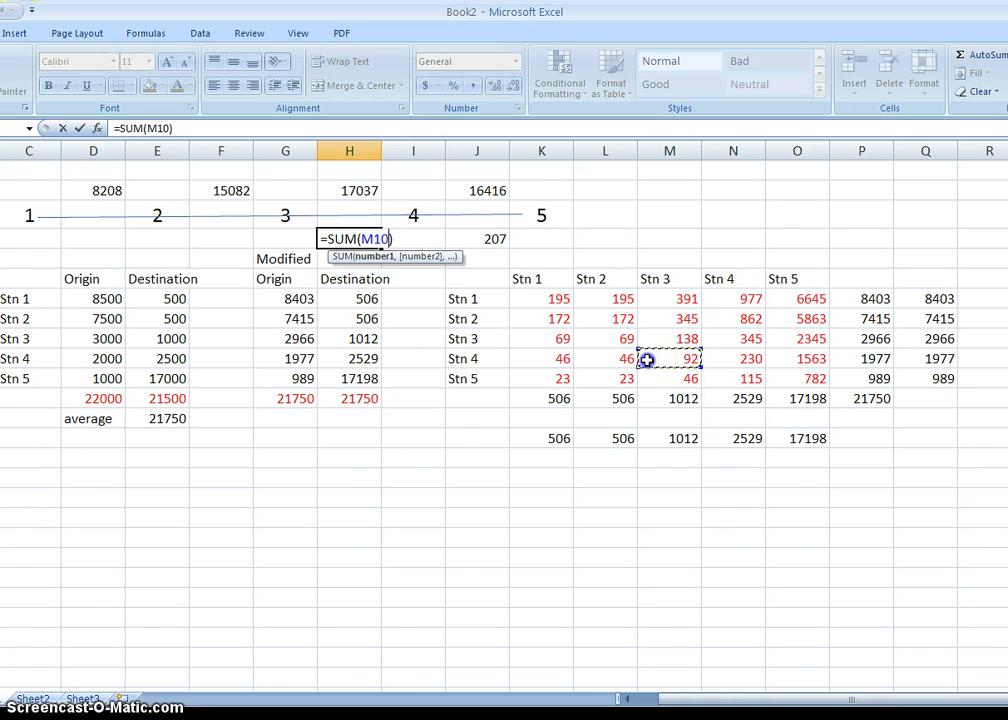
left_click_drag(647, 360, 624, 360)
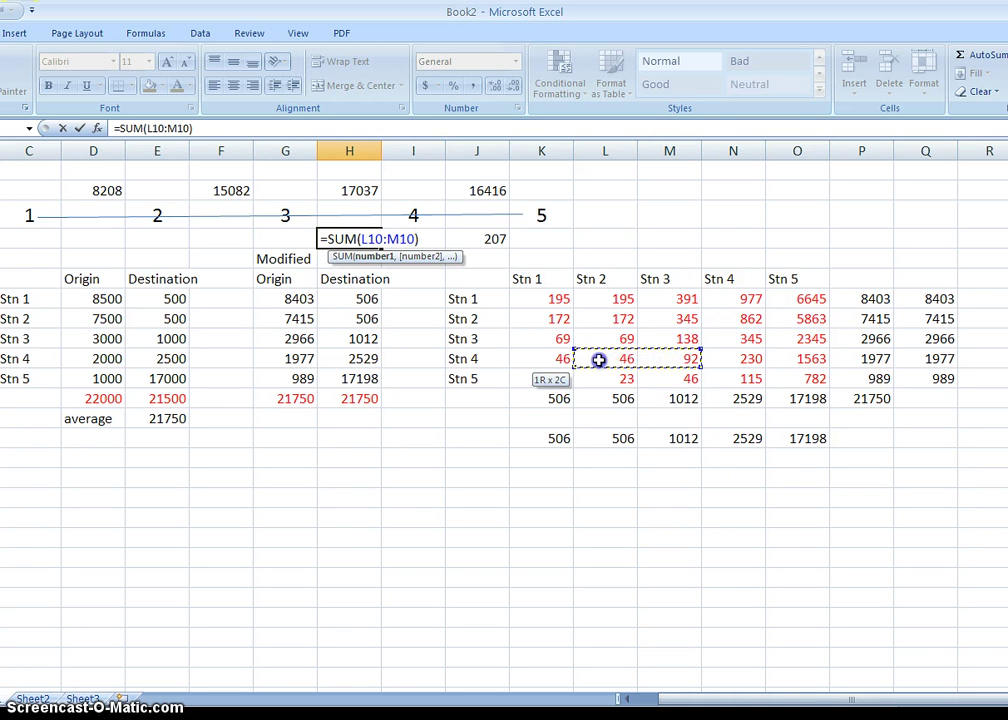
left_click_drag(593, 358, 570, 373)
left_click(740, 256)
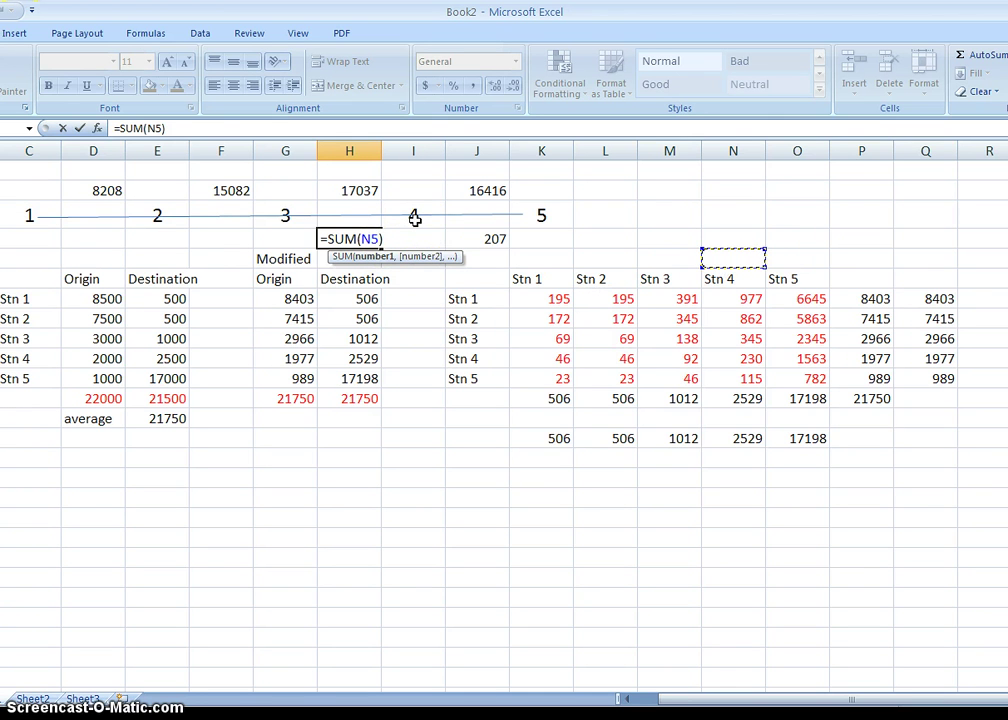
left_click(692, 358)
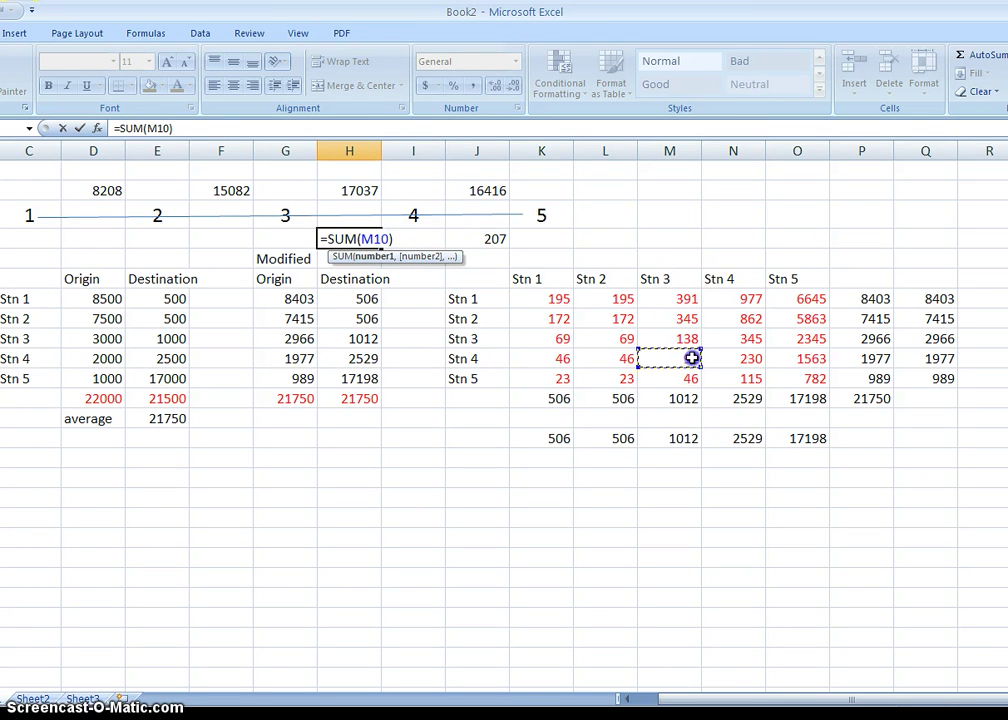
left_click_drag(635, 359, 563, 372)
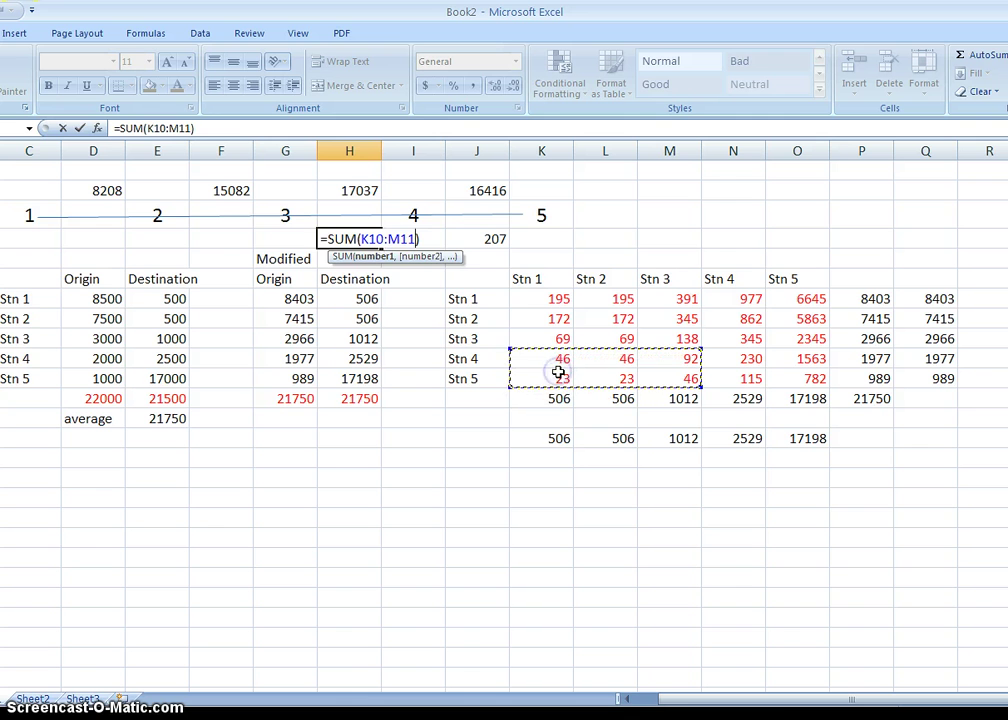
key("Return")
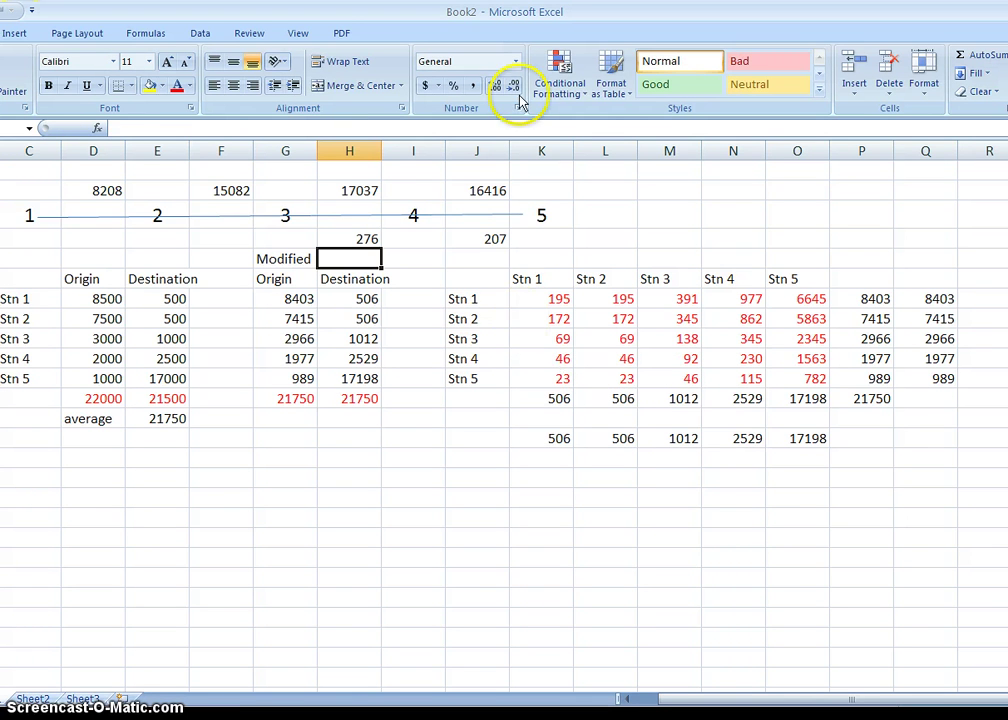
Sum the return trips from Stn 3–5 to Stn 1–2, K9:L11, in F4 below the line between stations 2 and 3
left_click(228, 241)
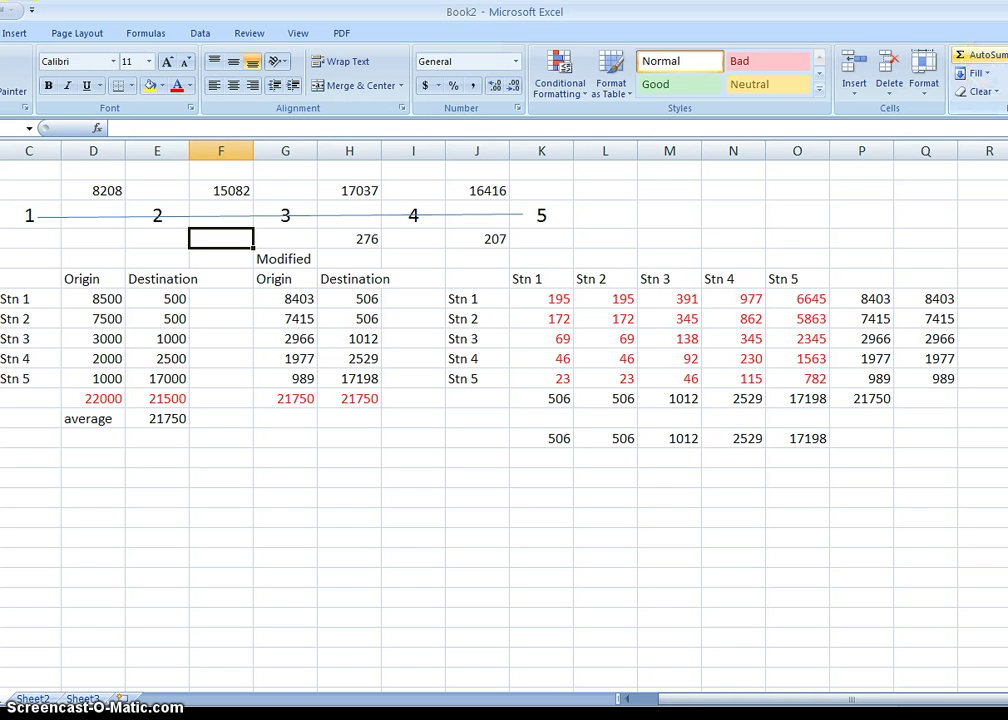
left_click(1000, 54)
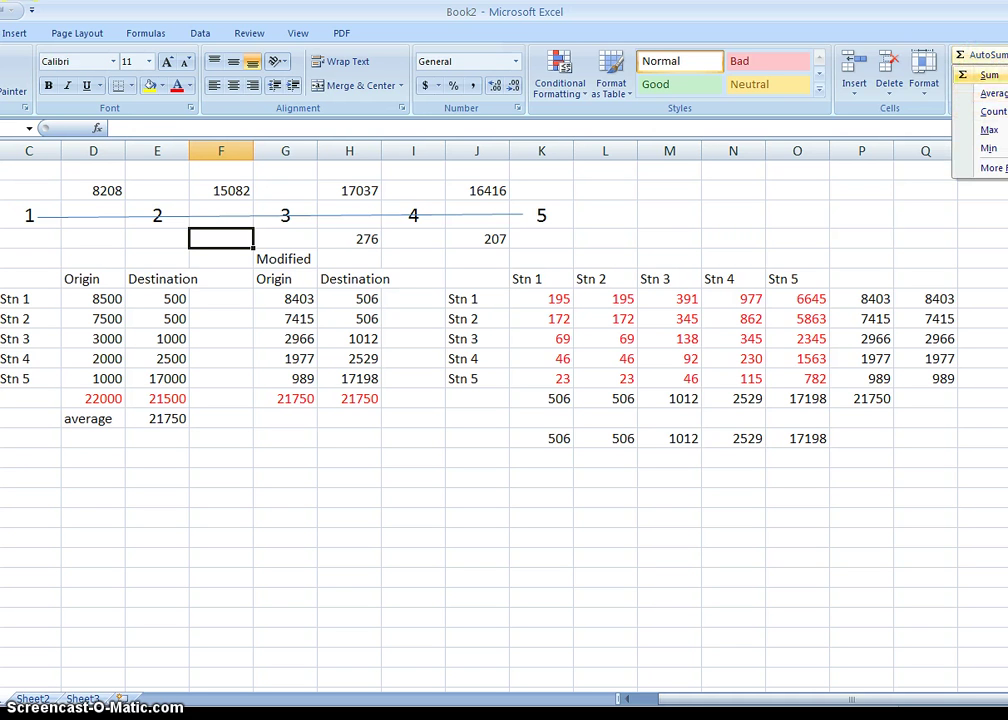
left_click(988, 75)
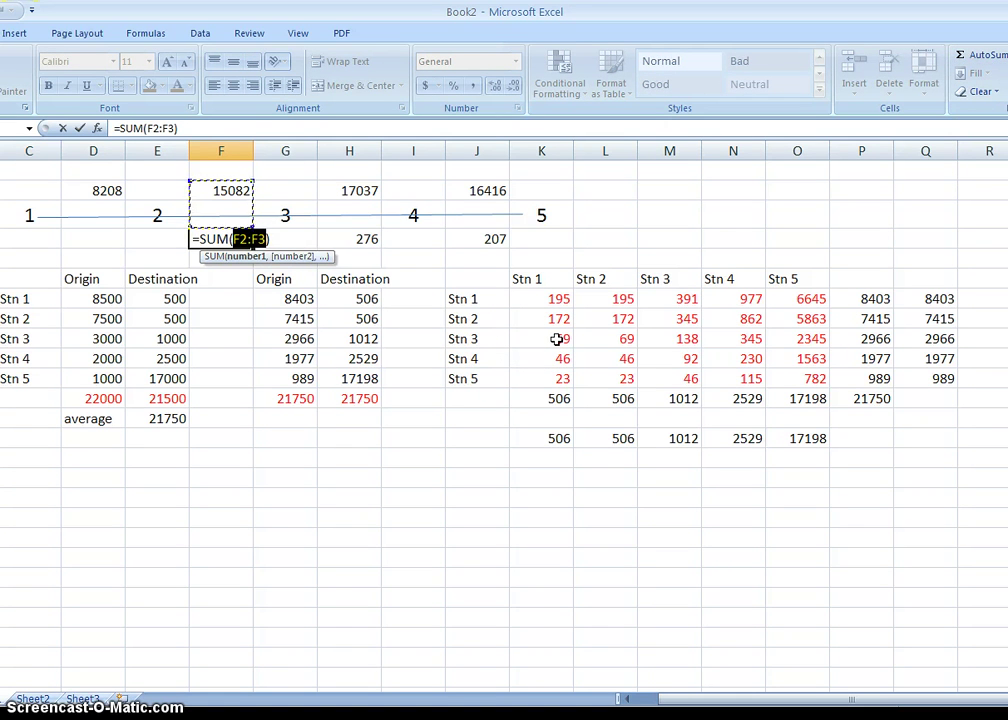
left_click(623, 341)
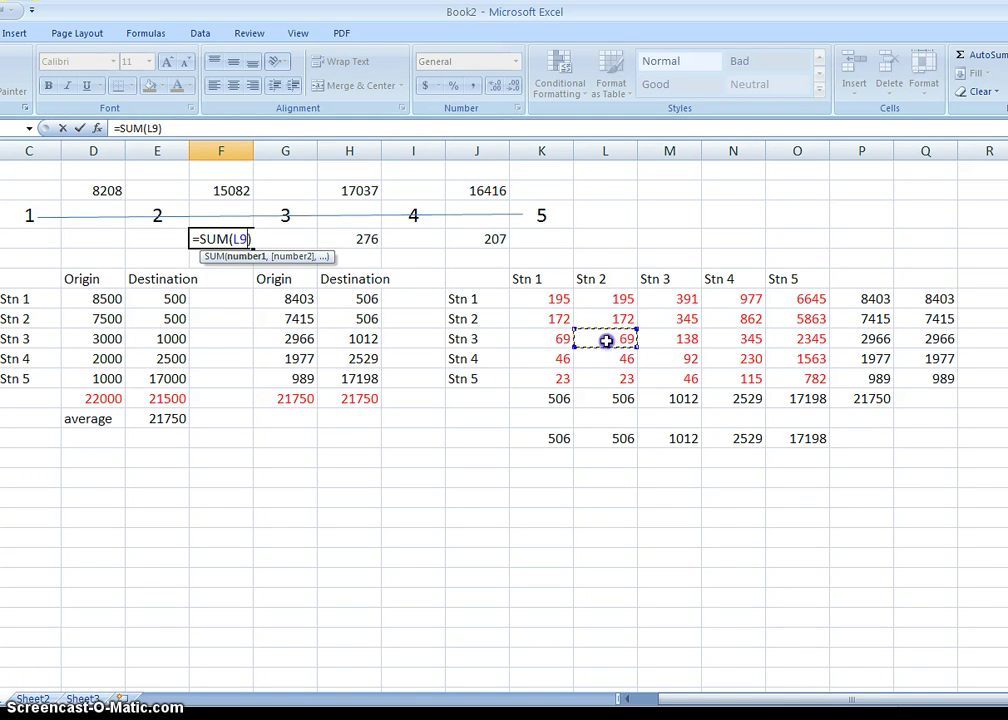
left_click_drag(606, 341, 567, 378)
key("Return")
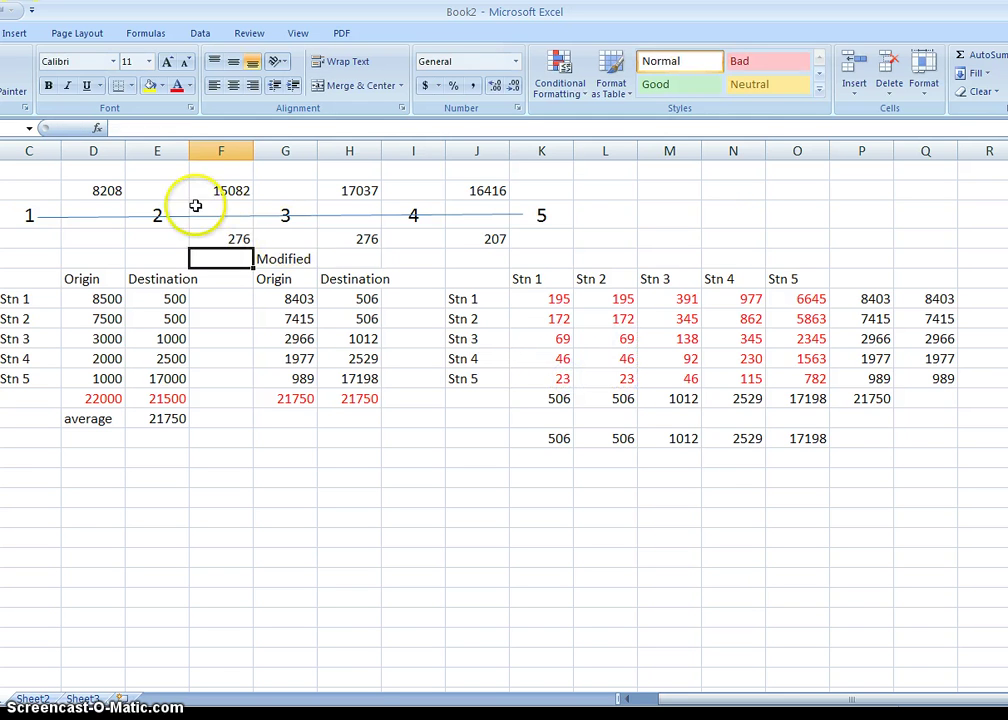
left_click(92, 240)
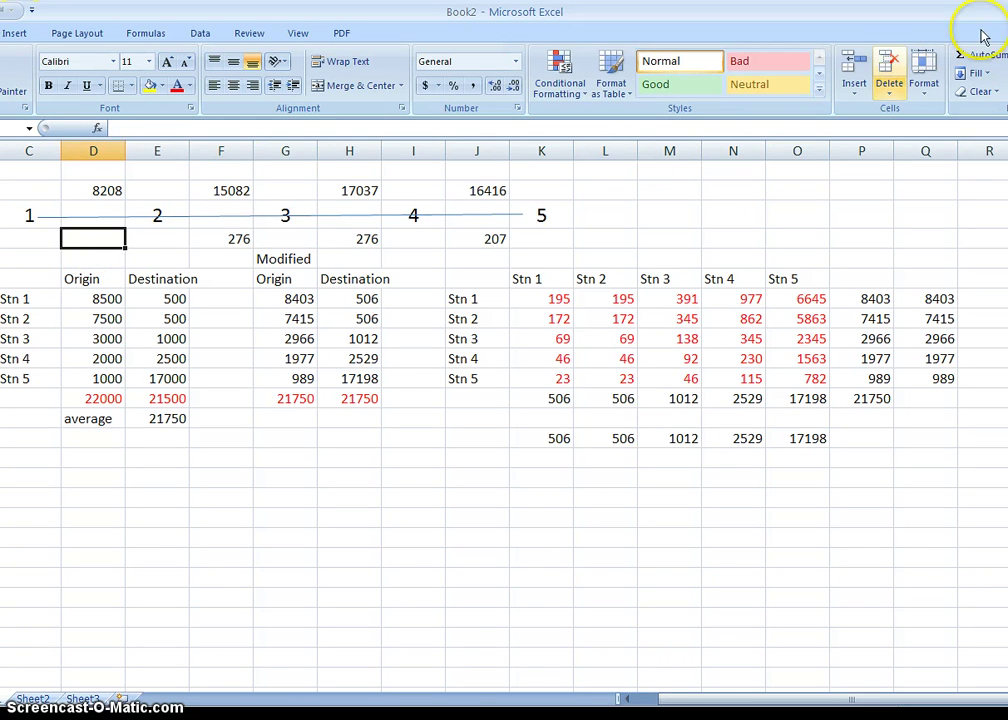
left_click(1004, 55)
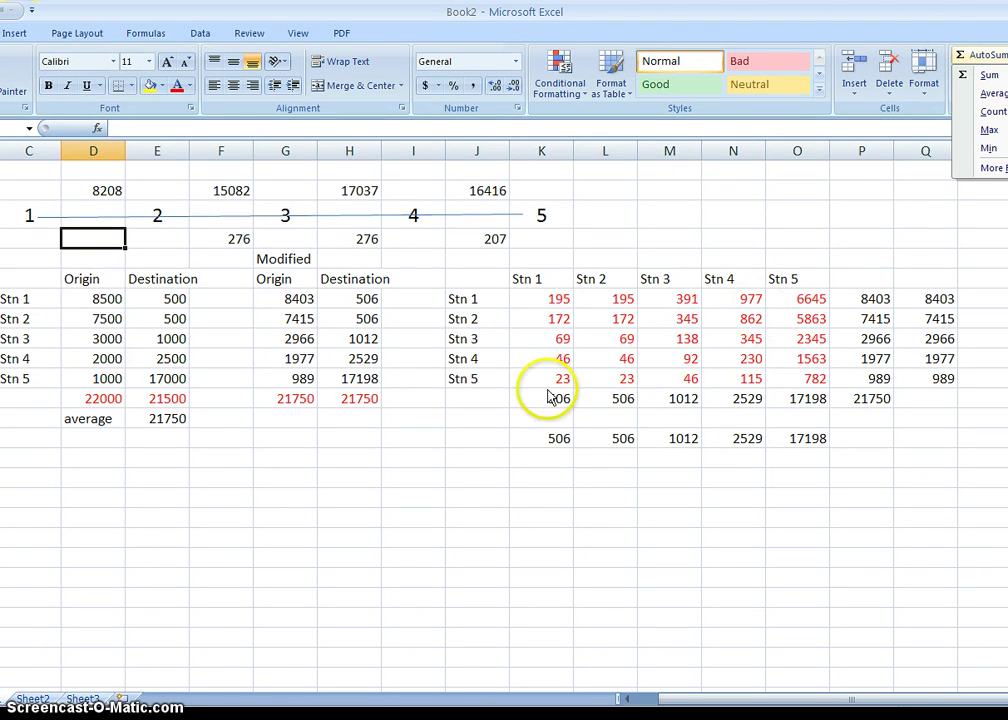
left_click(557, 320)
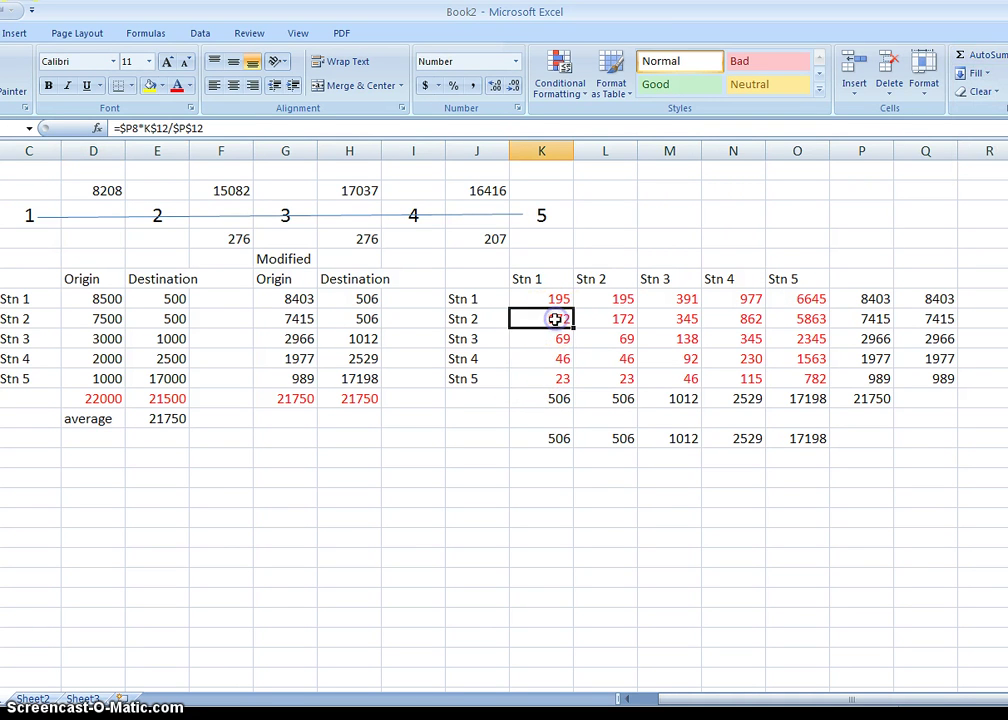
Sum the return trips from Stn 2–5 to Stn 1, K8:K11, in D4 below the line between stations 1 and 2
left_click(83, 237)
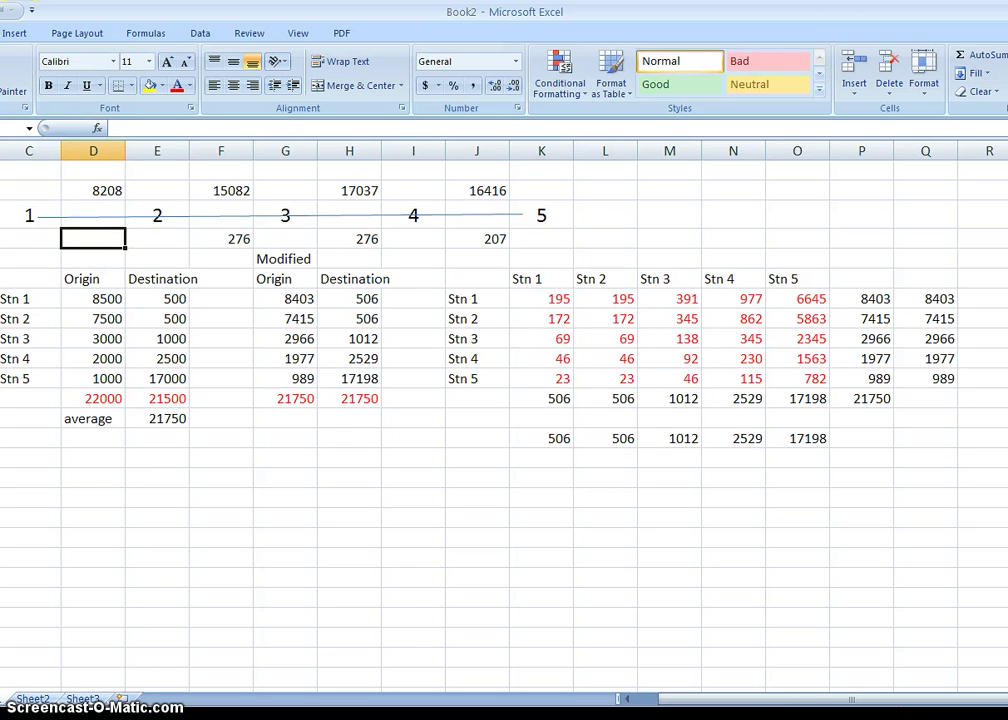
left_click(972, 54)
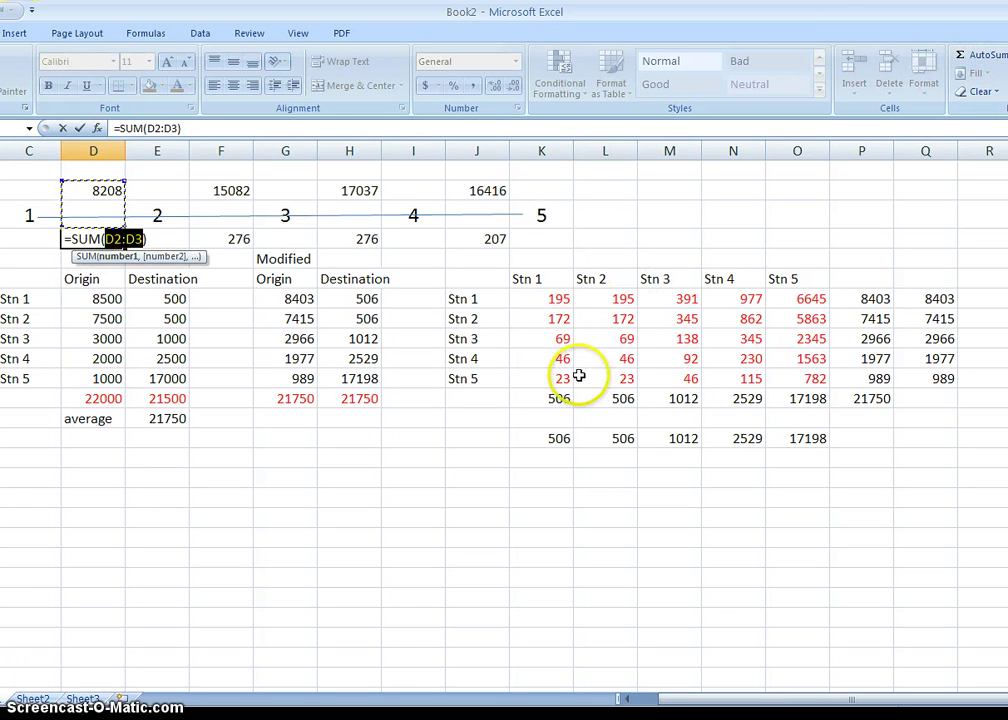
left_click(557, 320)
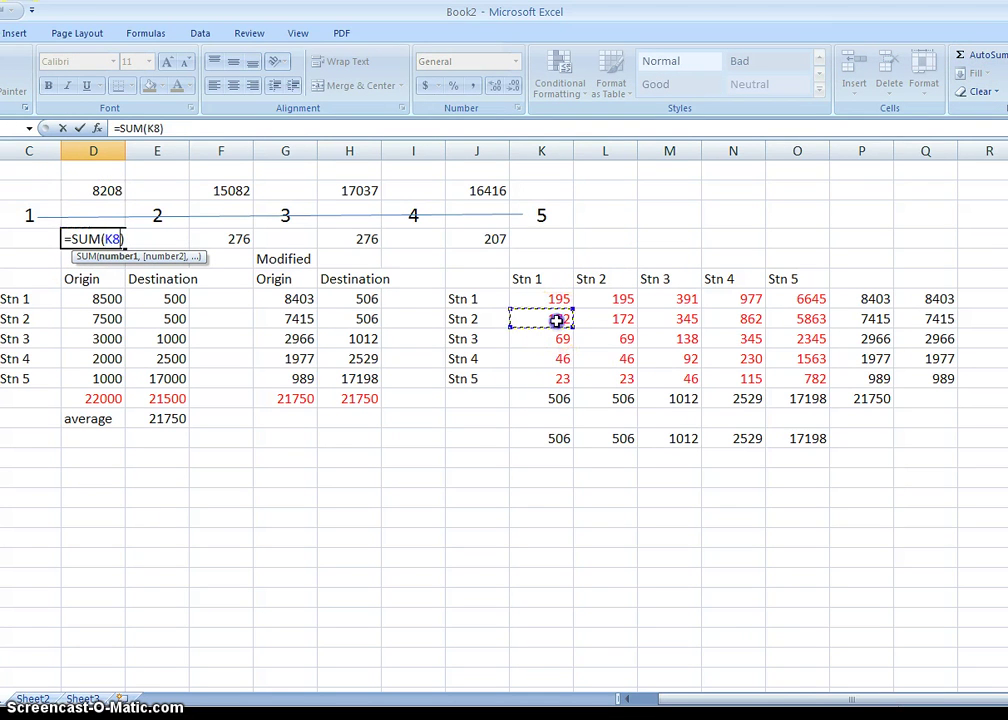
left_click_drag(557, 320, 557, 376)
key("Return")
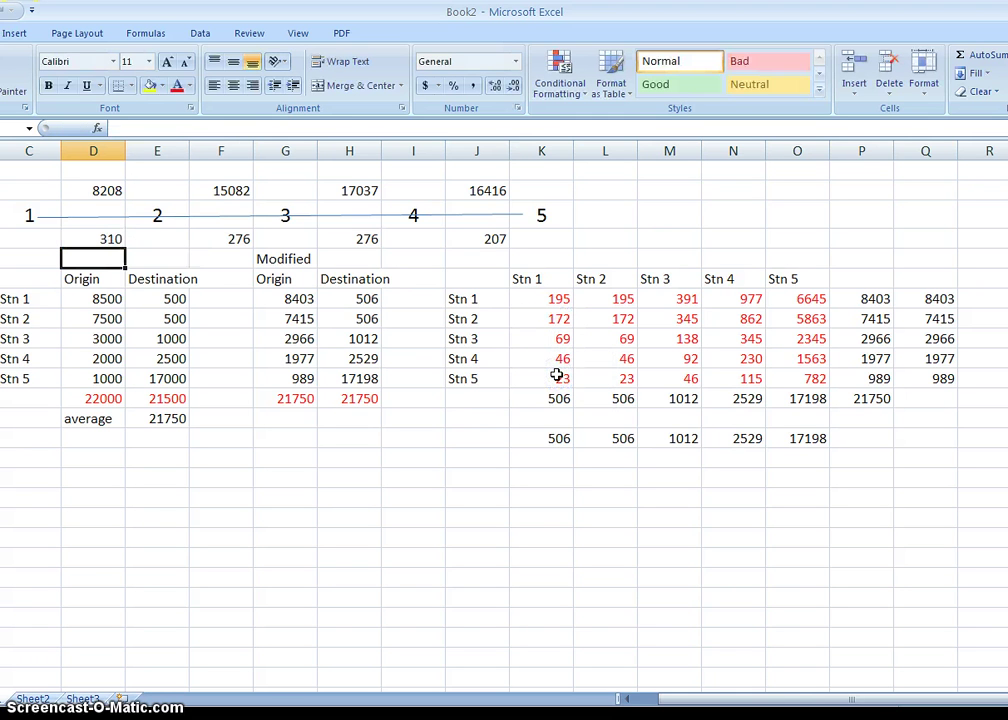
Color the text of the line diagram and its flow values, C2:K4, in a darker blue theme color
left_click(101, 190)
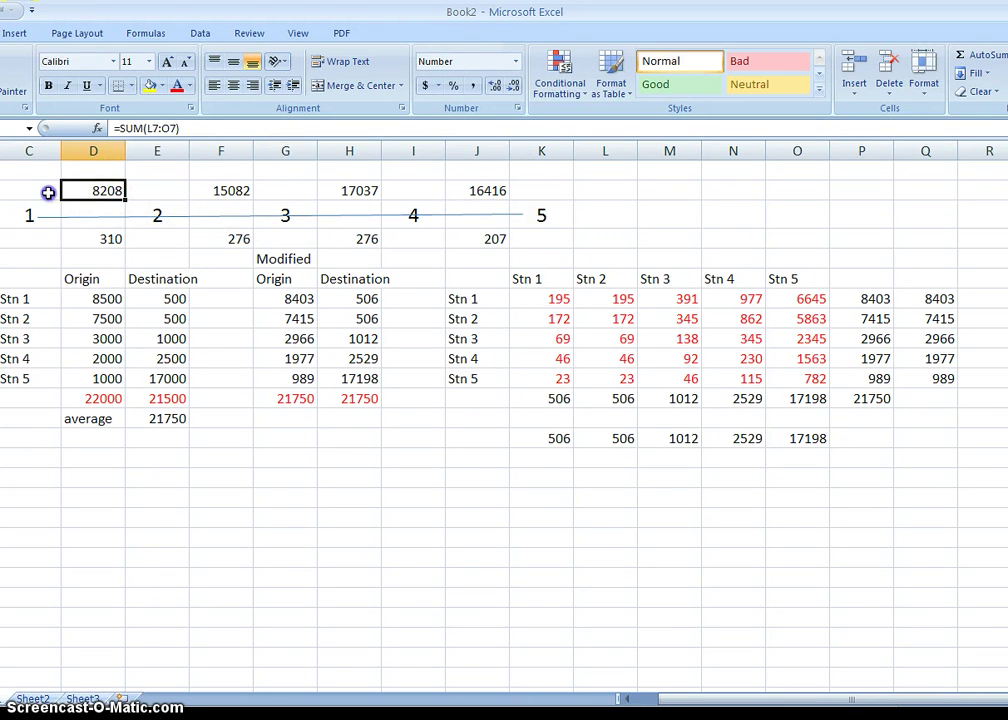
left_click_drag(47, 193, 527, 235)
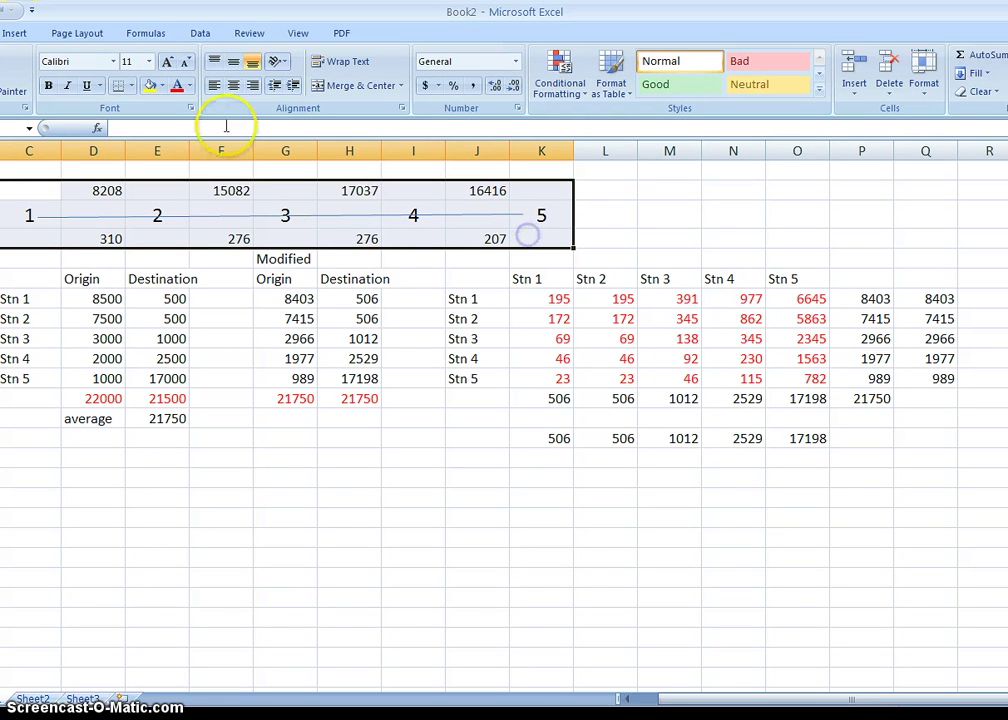
left_click(189, 86)
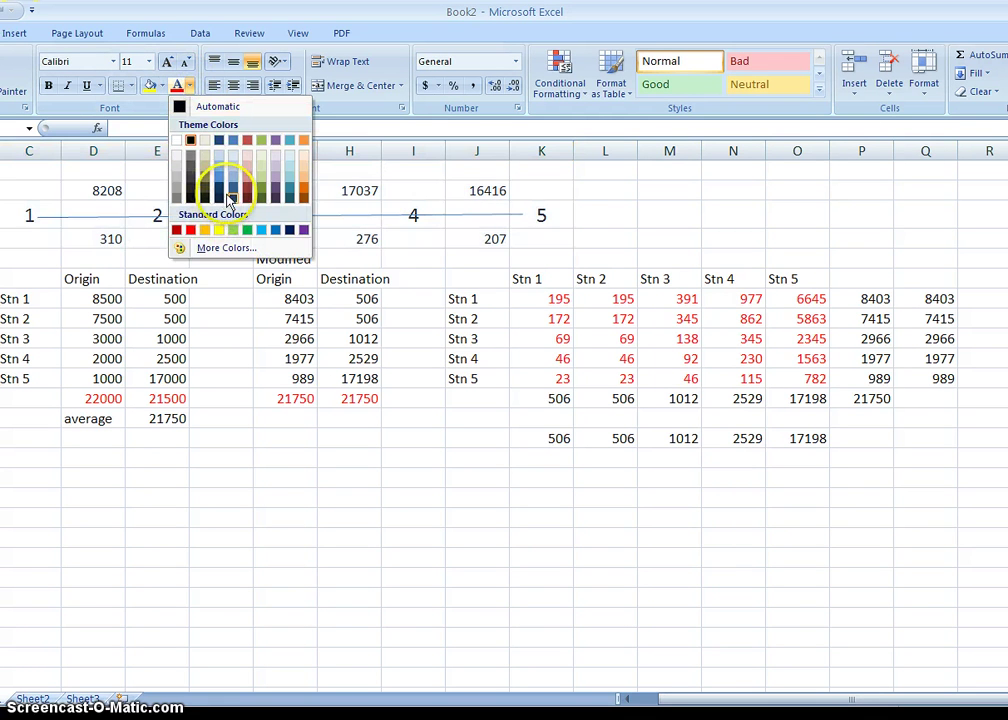
left_click(229, 192)
left_click(657, 197)
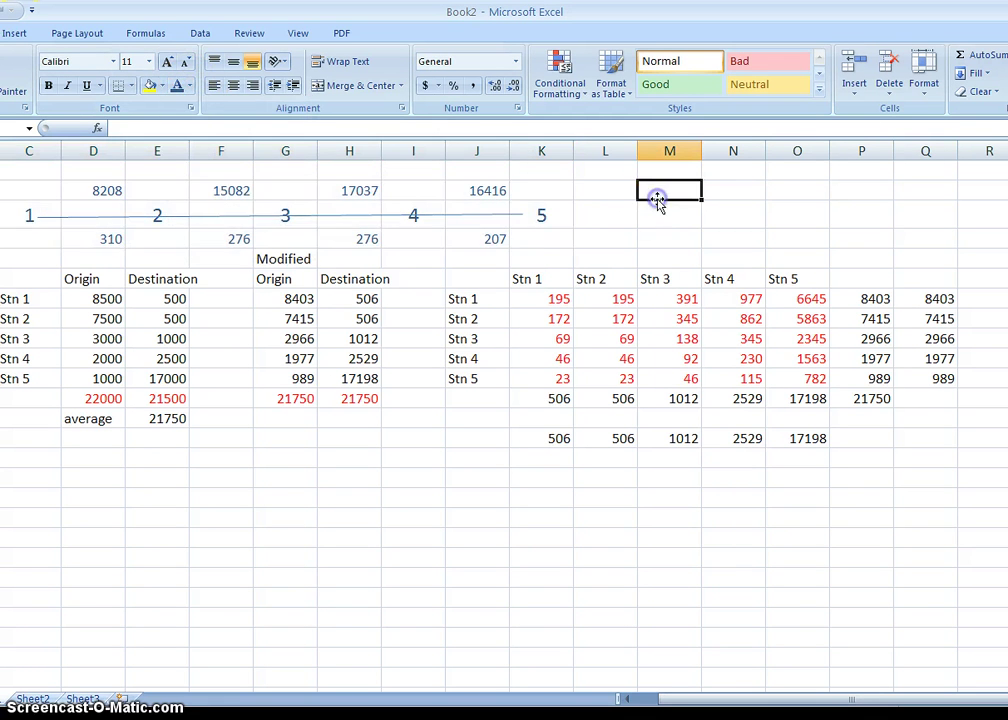